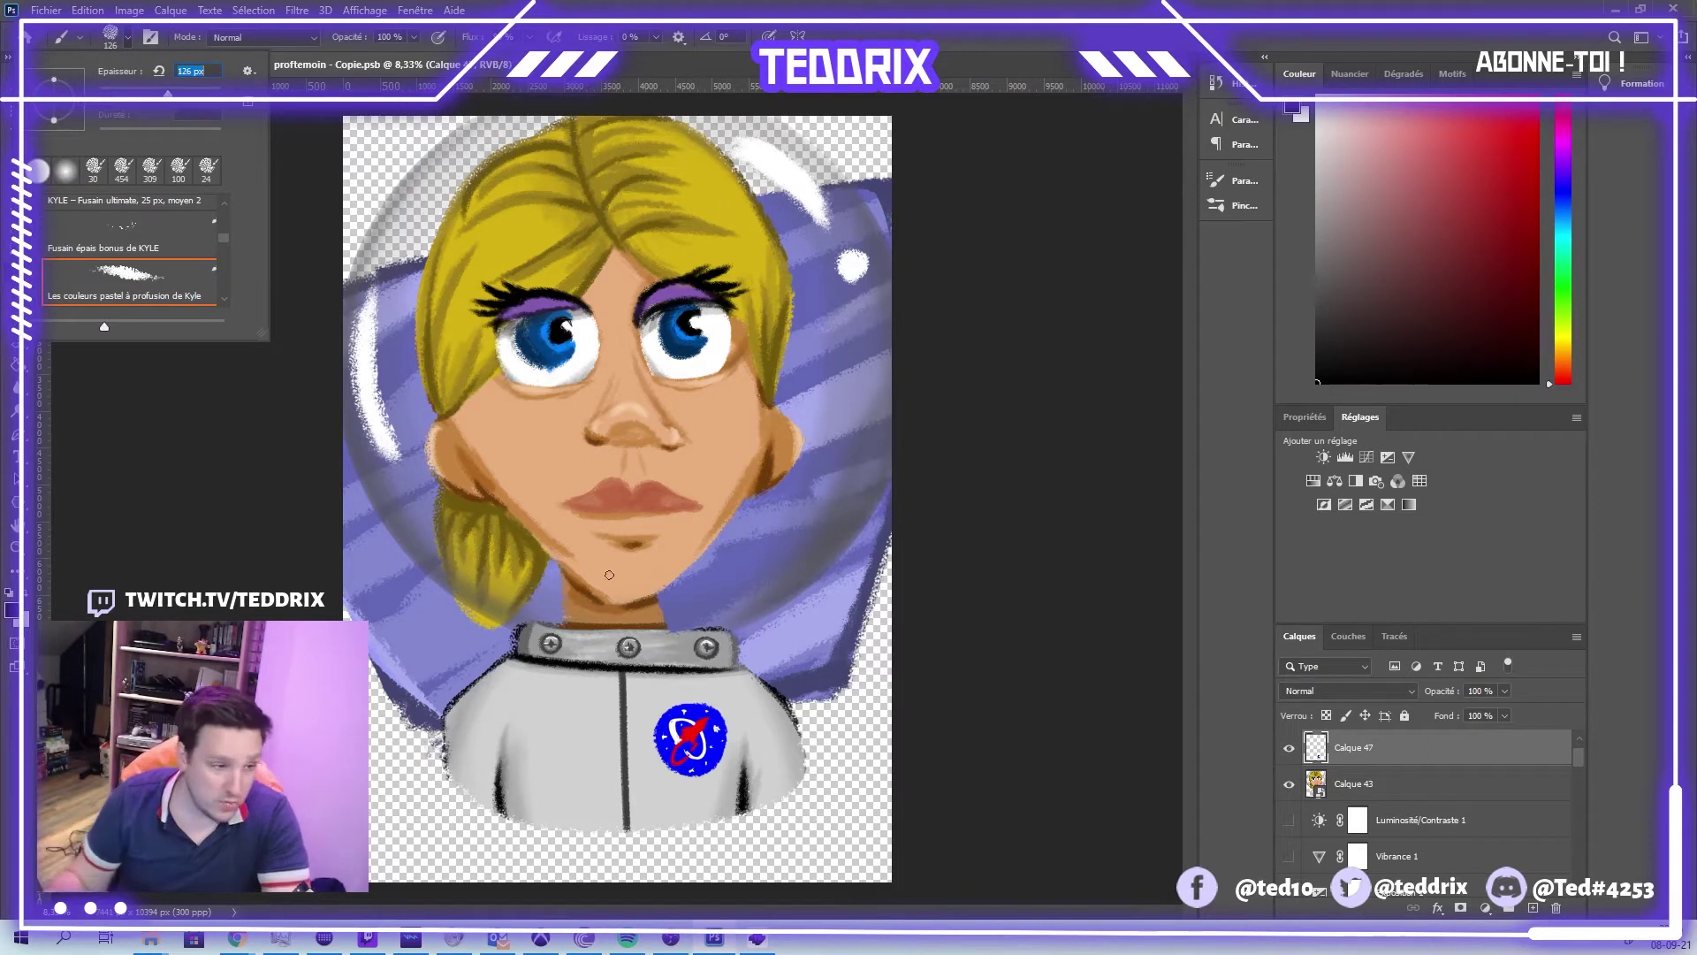
- Sample the reddish colour of the astronaut's lips and repaint the lips with the brush in that colour
left_click(129, 39)
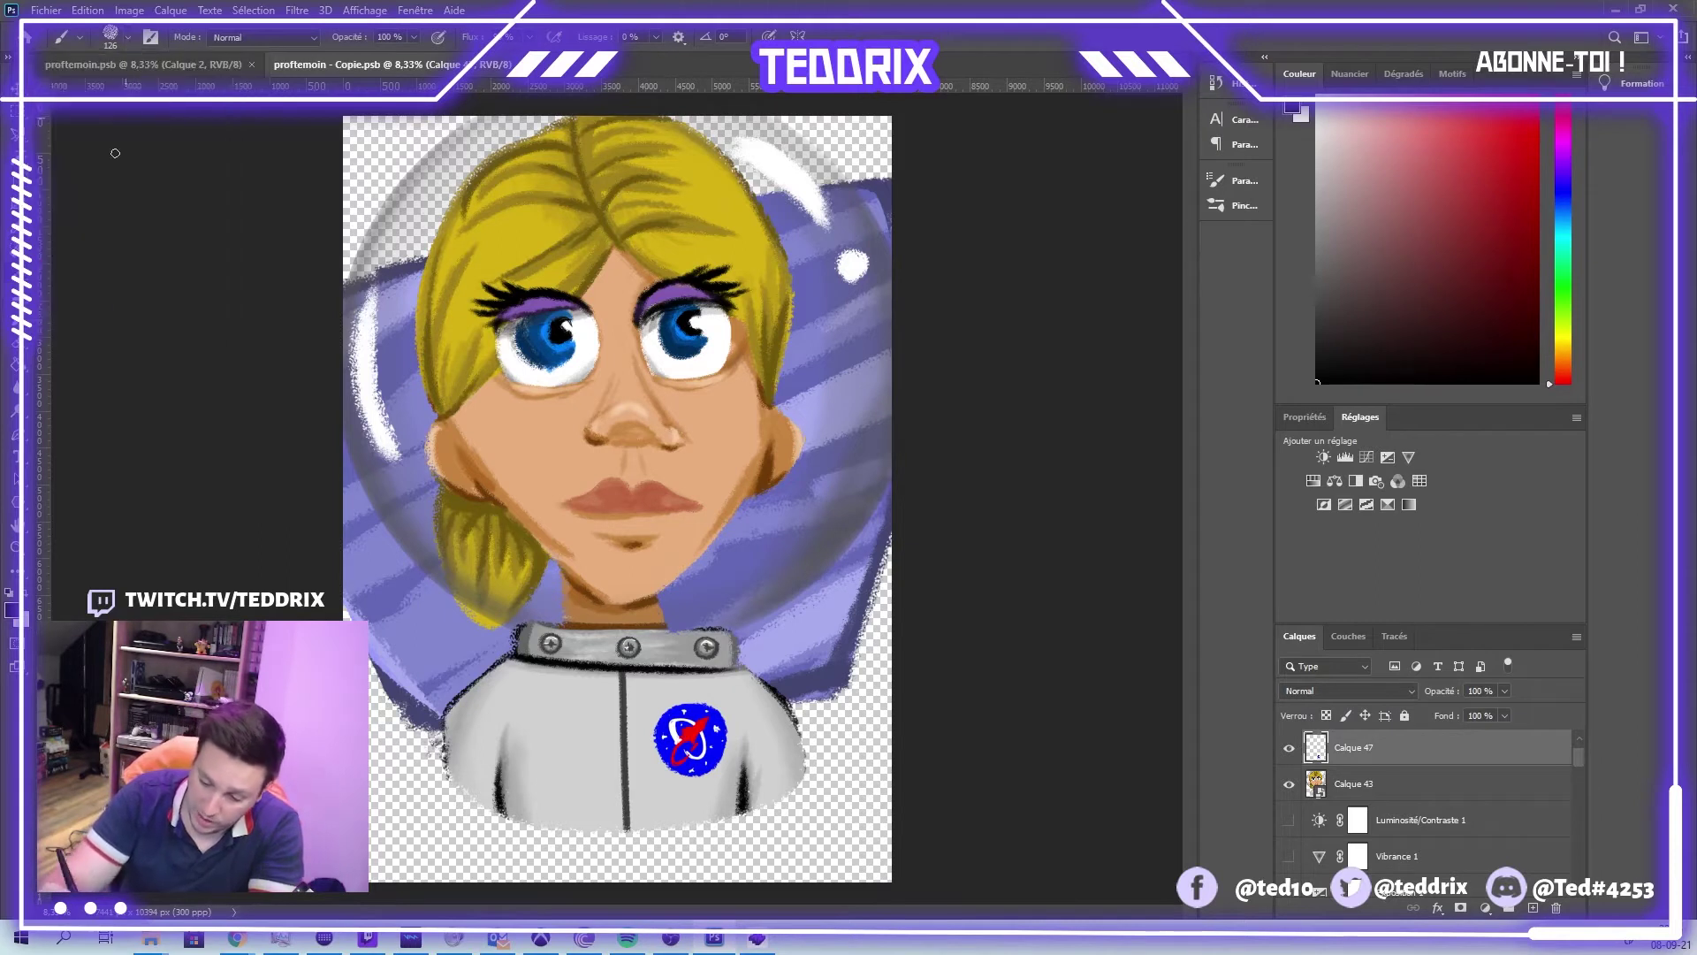
key("i")
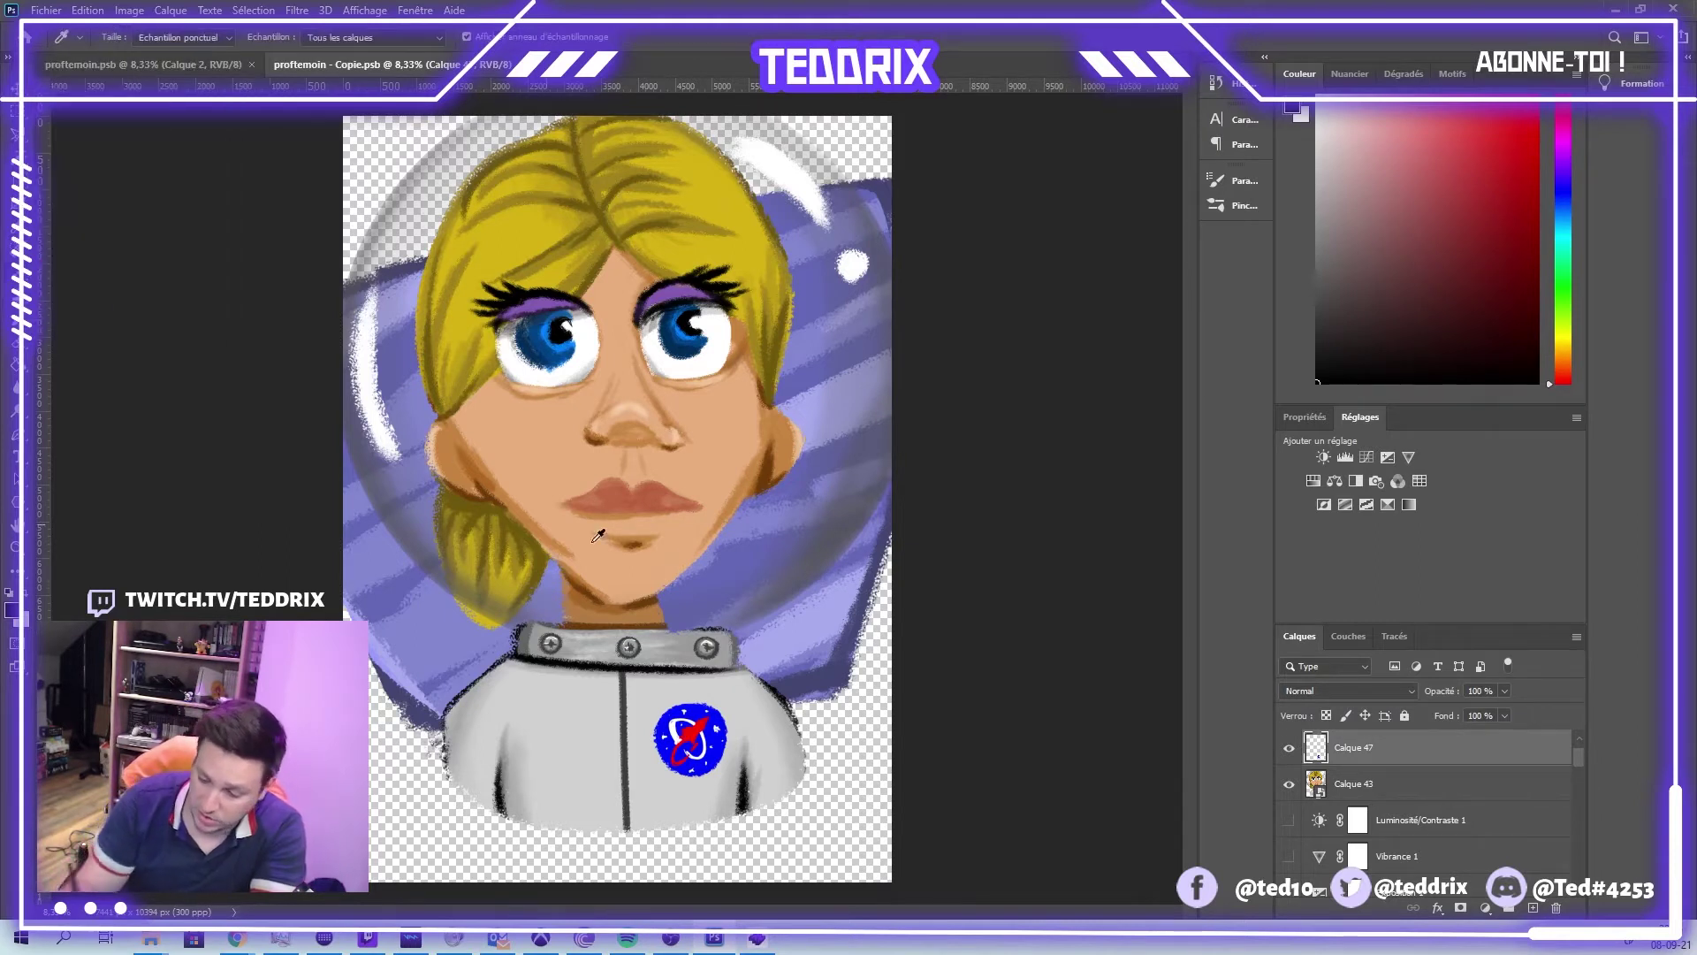
left_click(624, 485)
left_click(614, 493)
key("b")
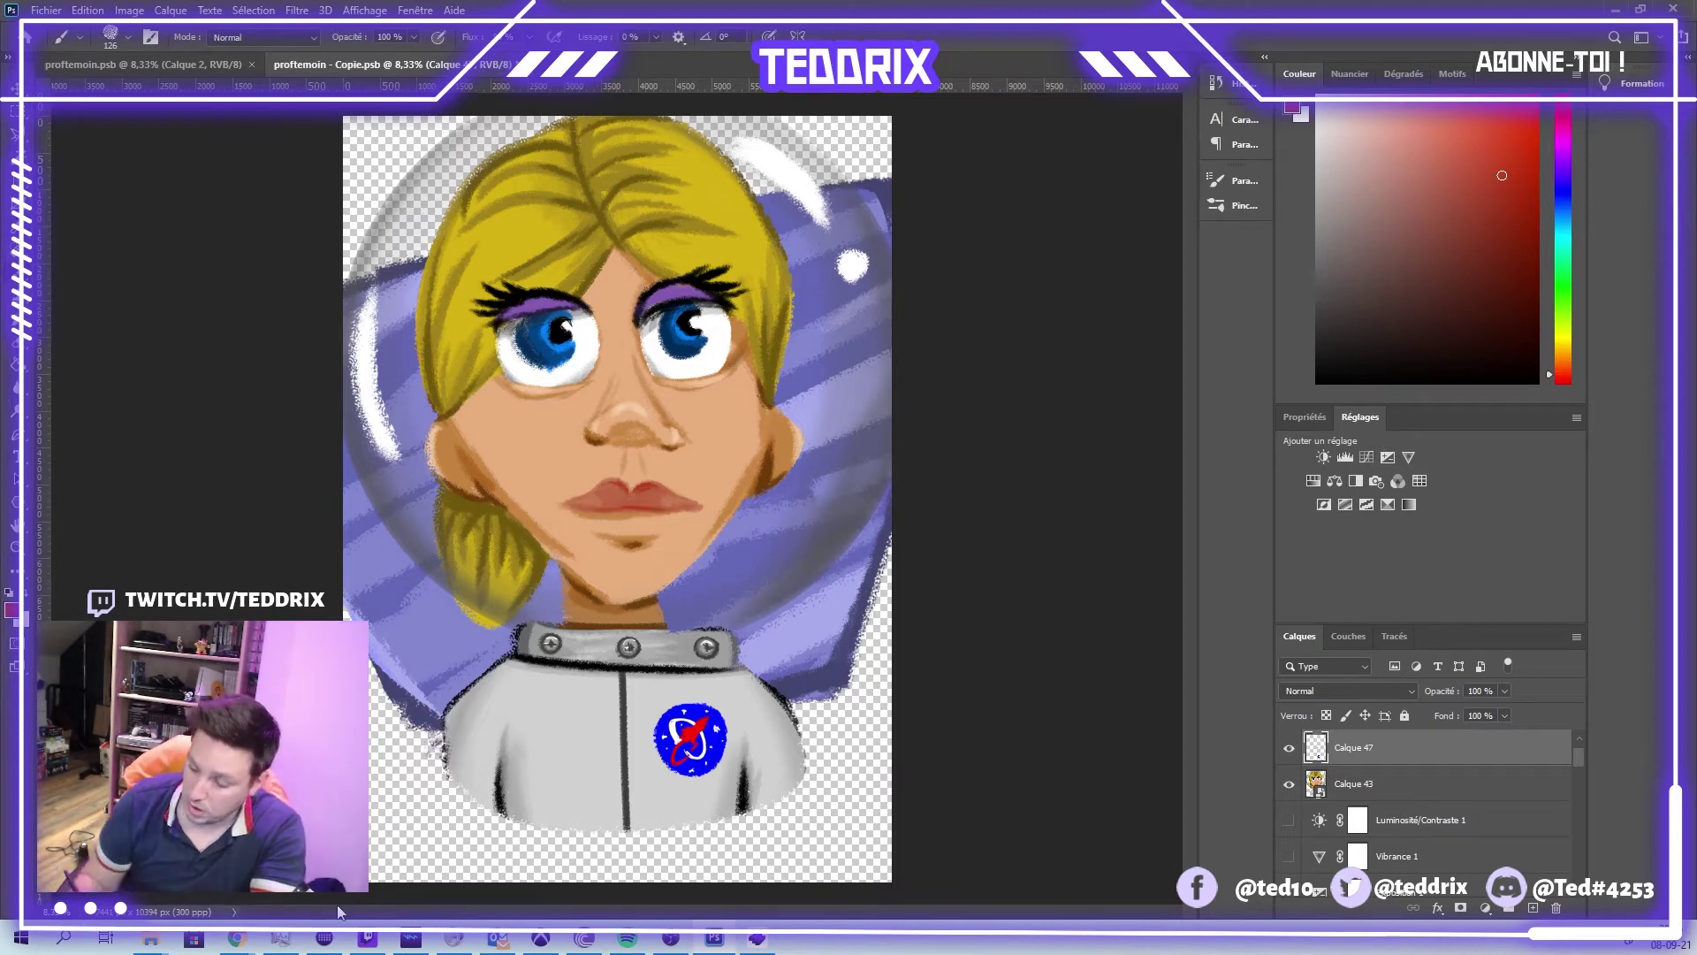
- Sample the nose's light skin tone and paint soft highlights on the cheeks on a new layer at 11% brush opacity
left_click(649, 431, "alt")
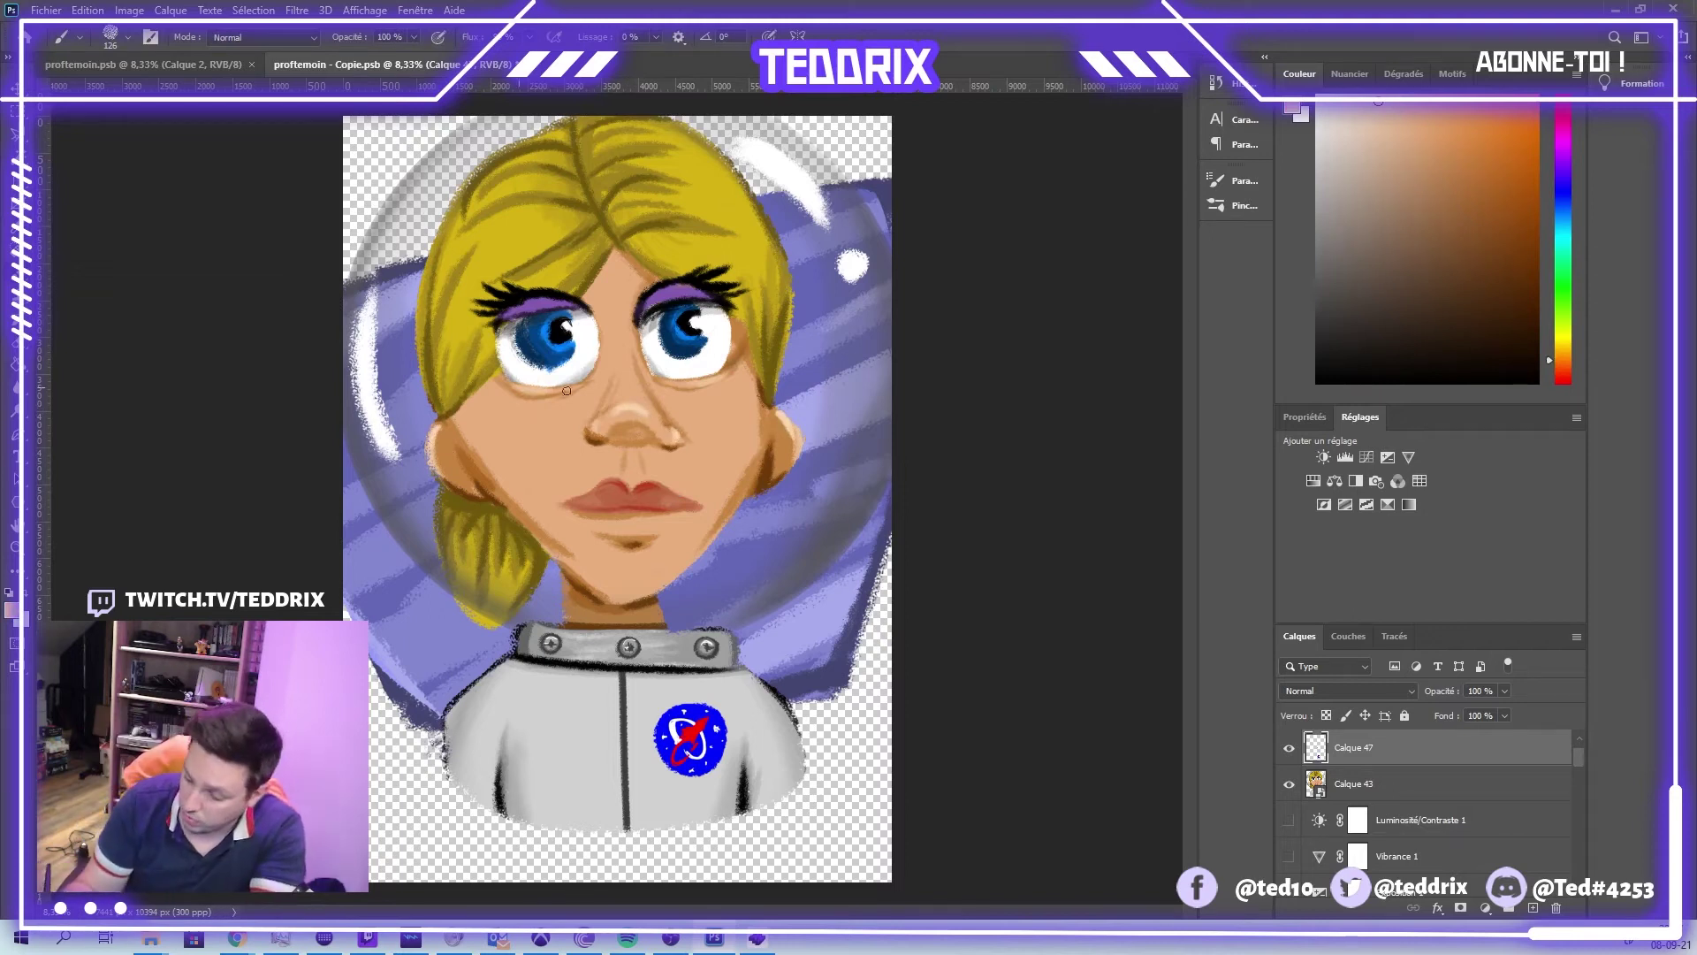
left_click(128, 37)
key("Return")
key("3")
key("8")
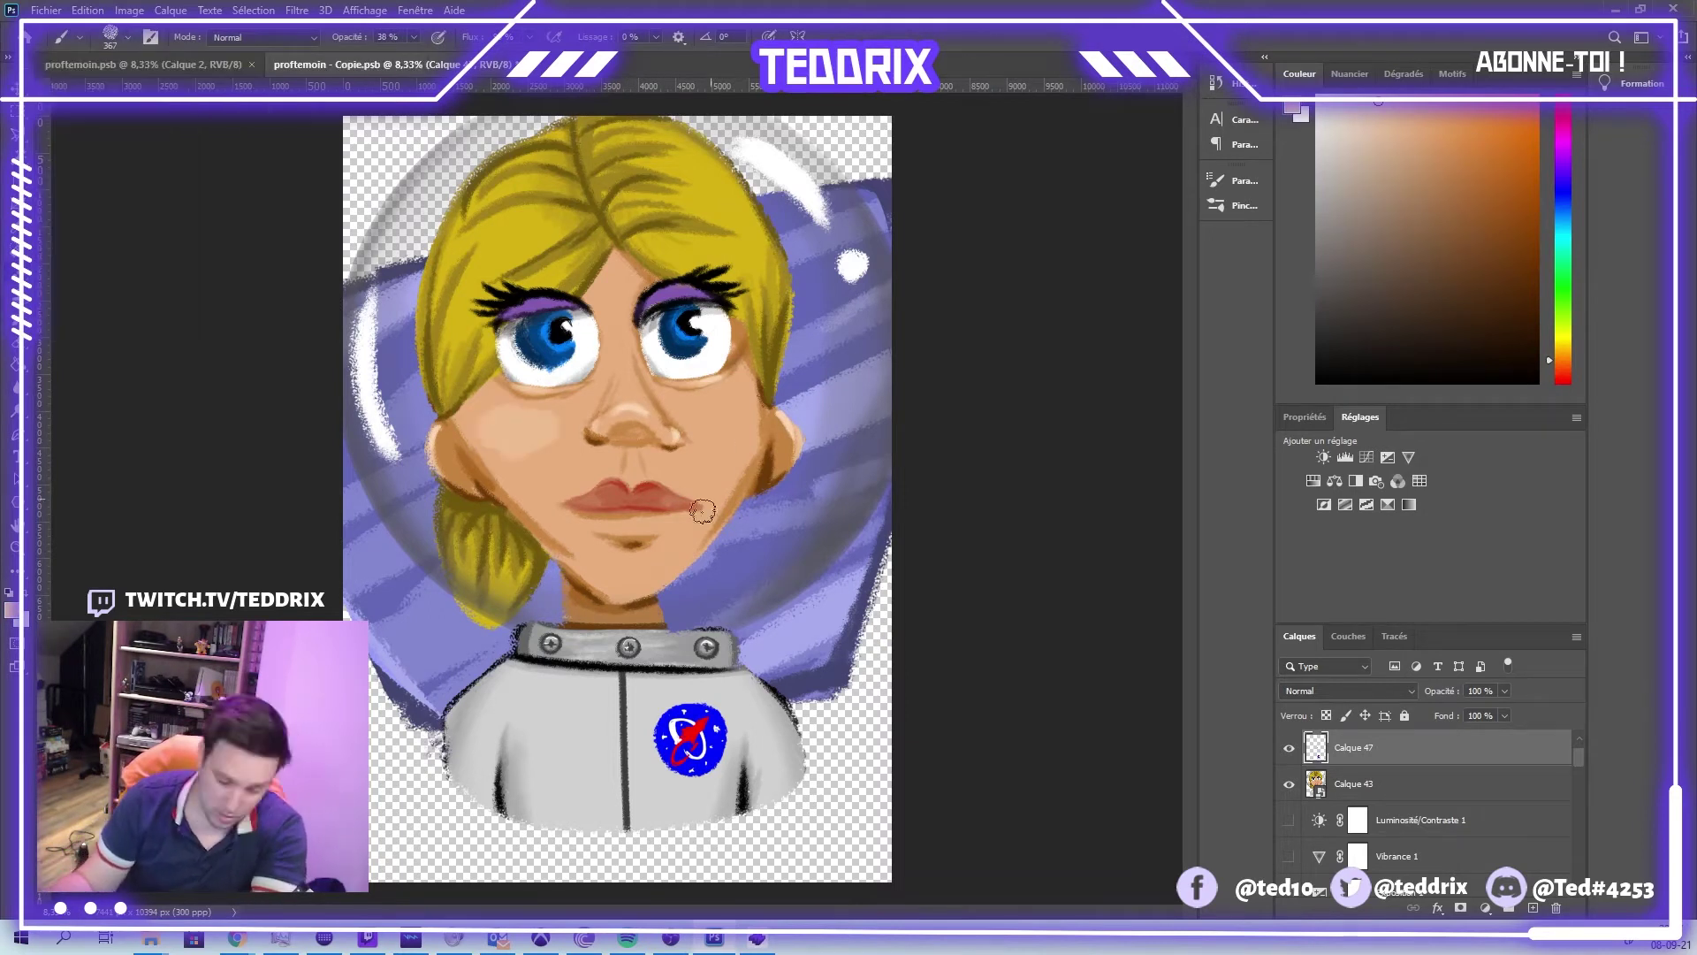
key("1")
key("1")
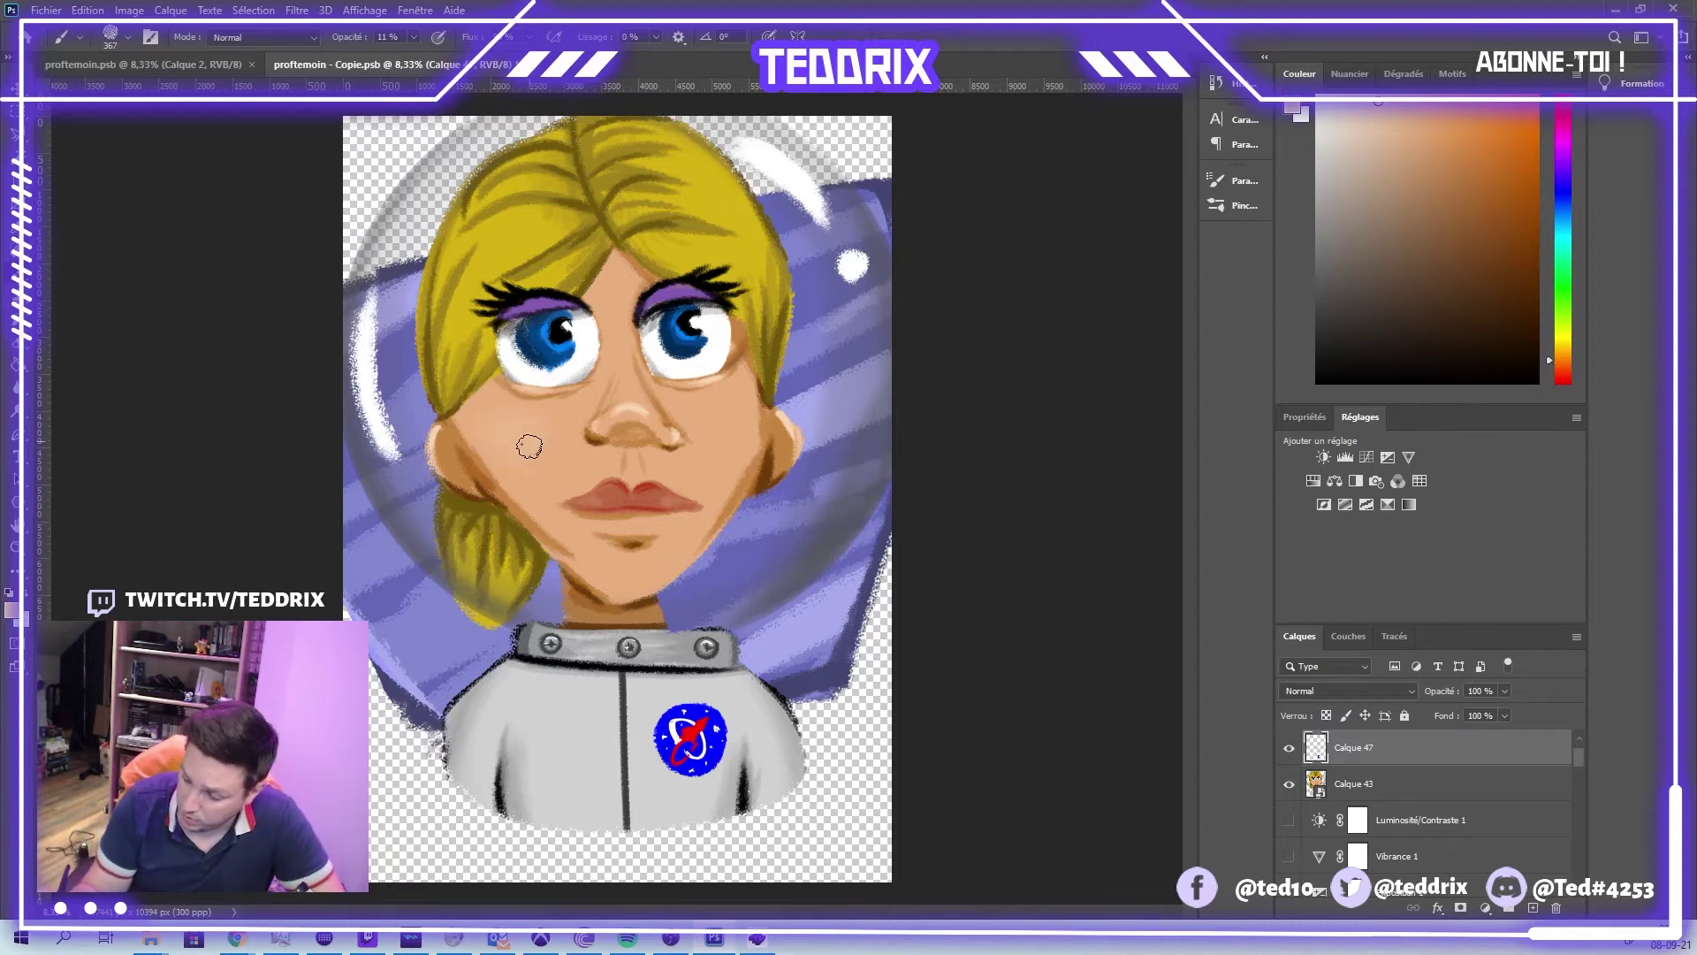
key("ctrl+shift+alt+n")
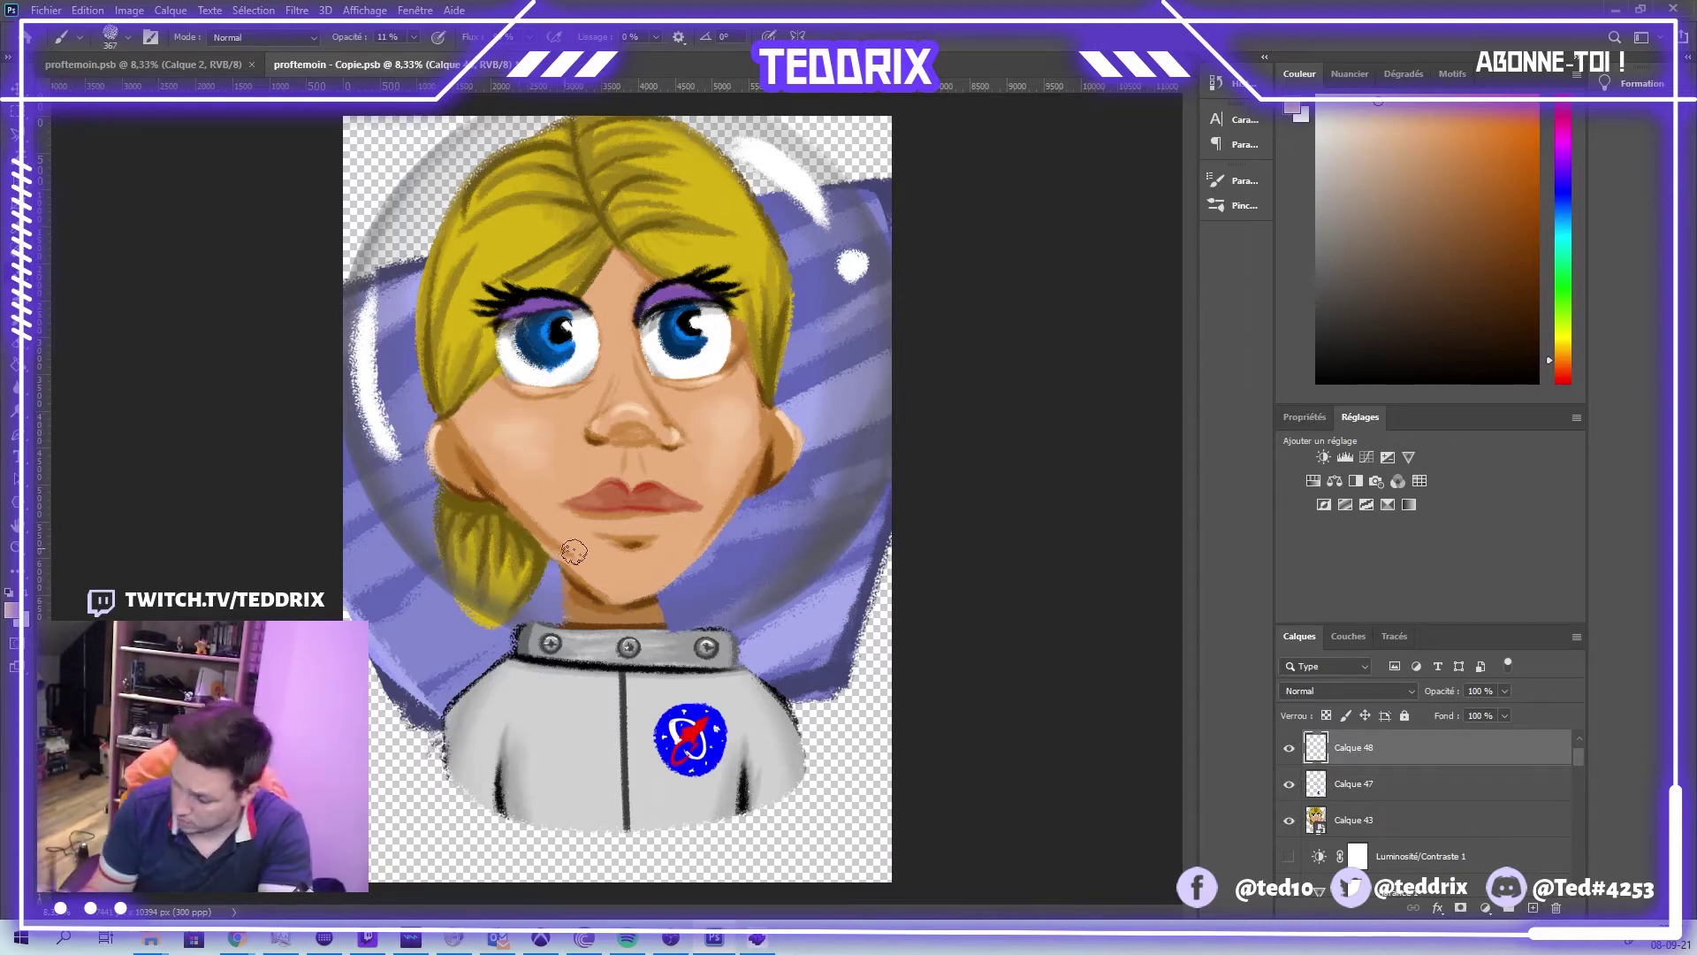
- Apply a Gaussian blur with a 26.3-pixel radius to the highlights layer and lower its opacity to 51%
left_click(297, 10)
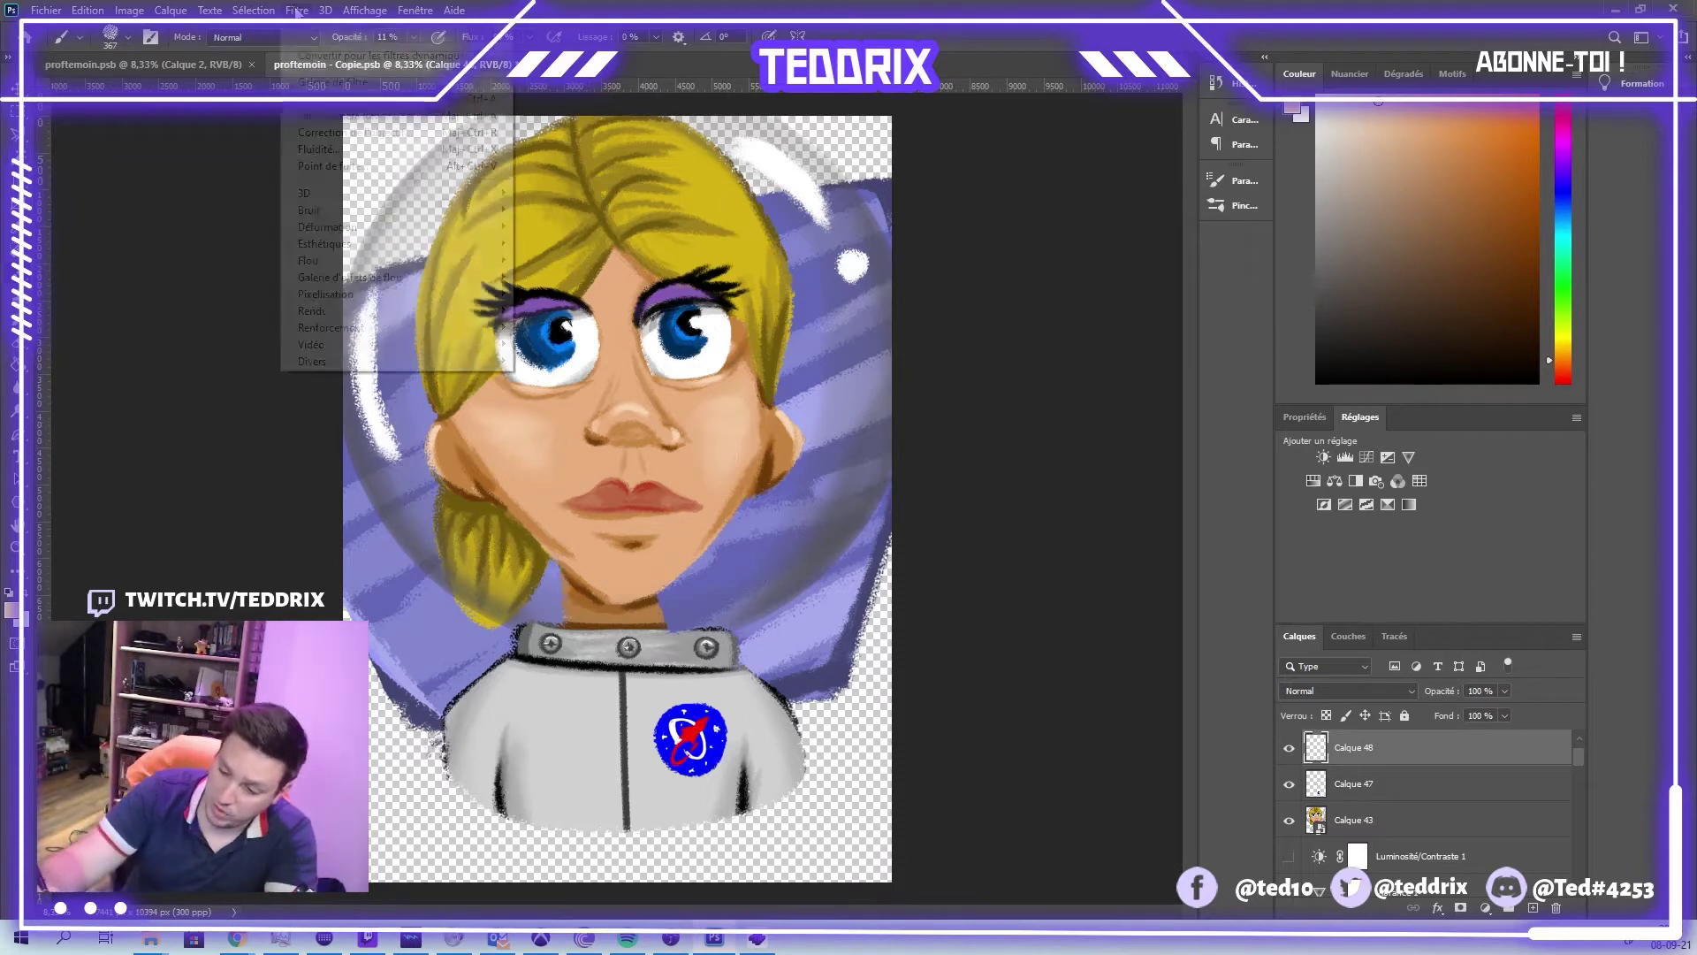
mouse_move(397, 259)
left_click(583, 347)
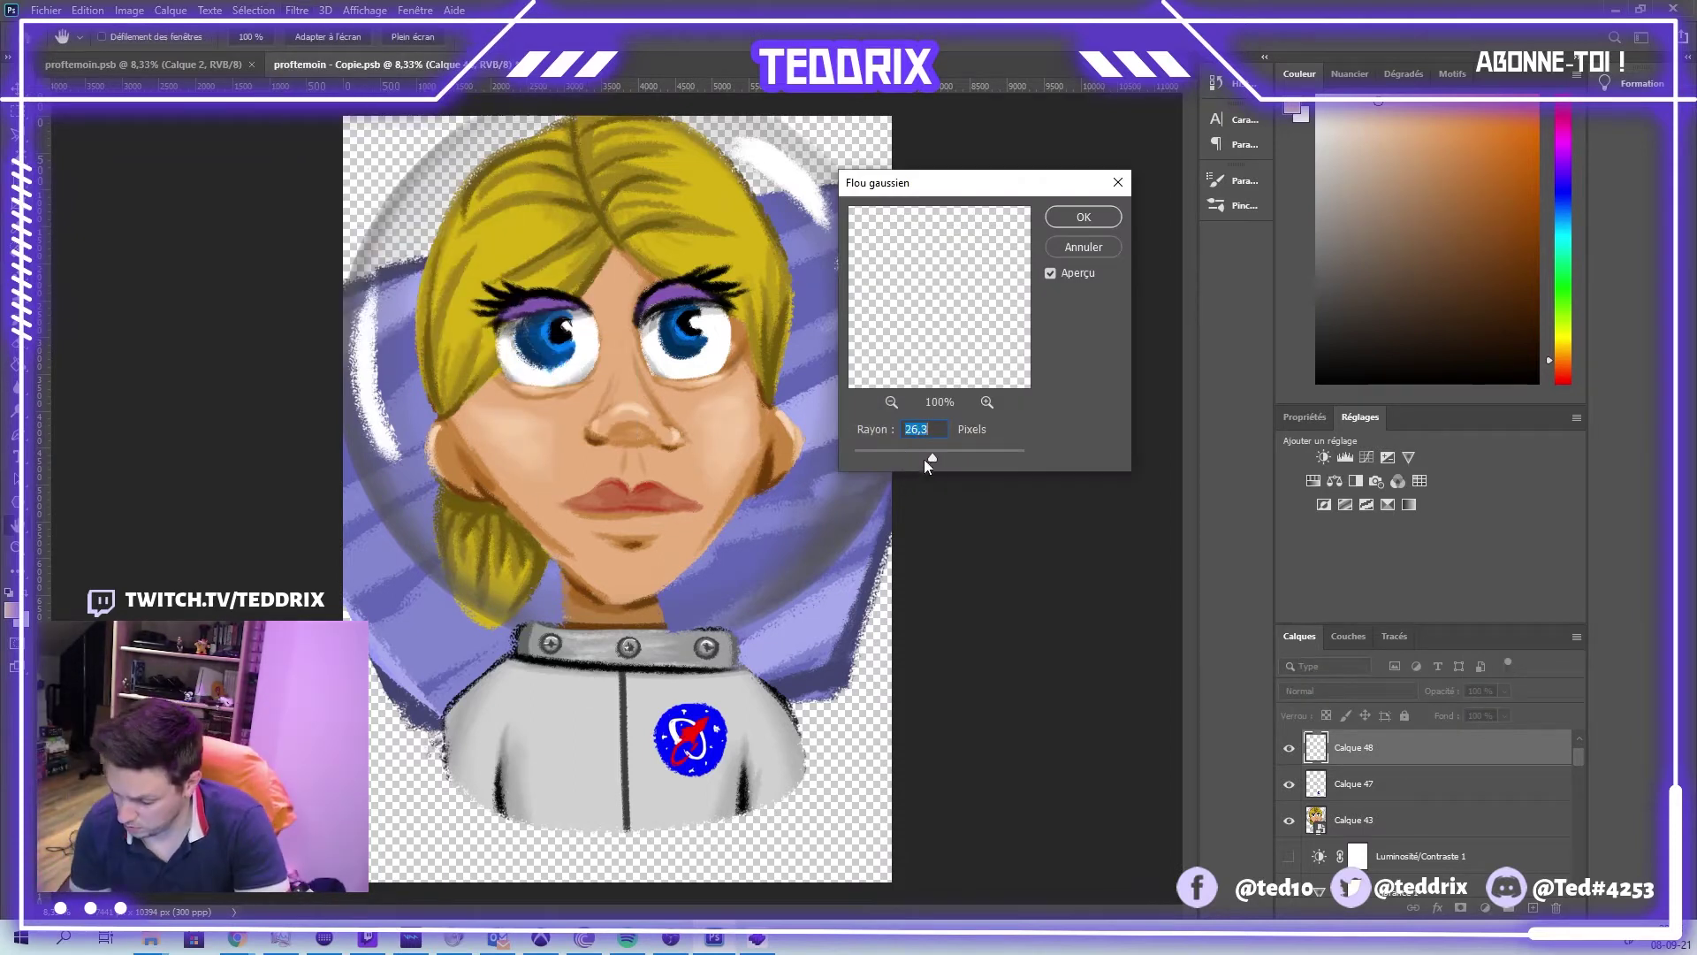
key("Return")
left_click(1504, 690)
left_click_drag(1513, 711, 1465, 711)
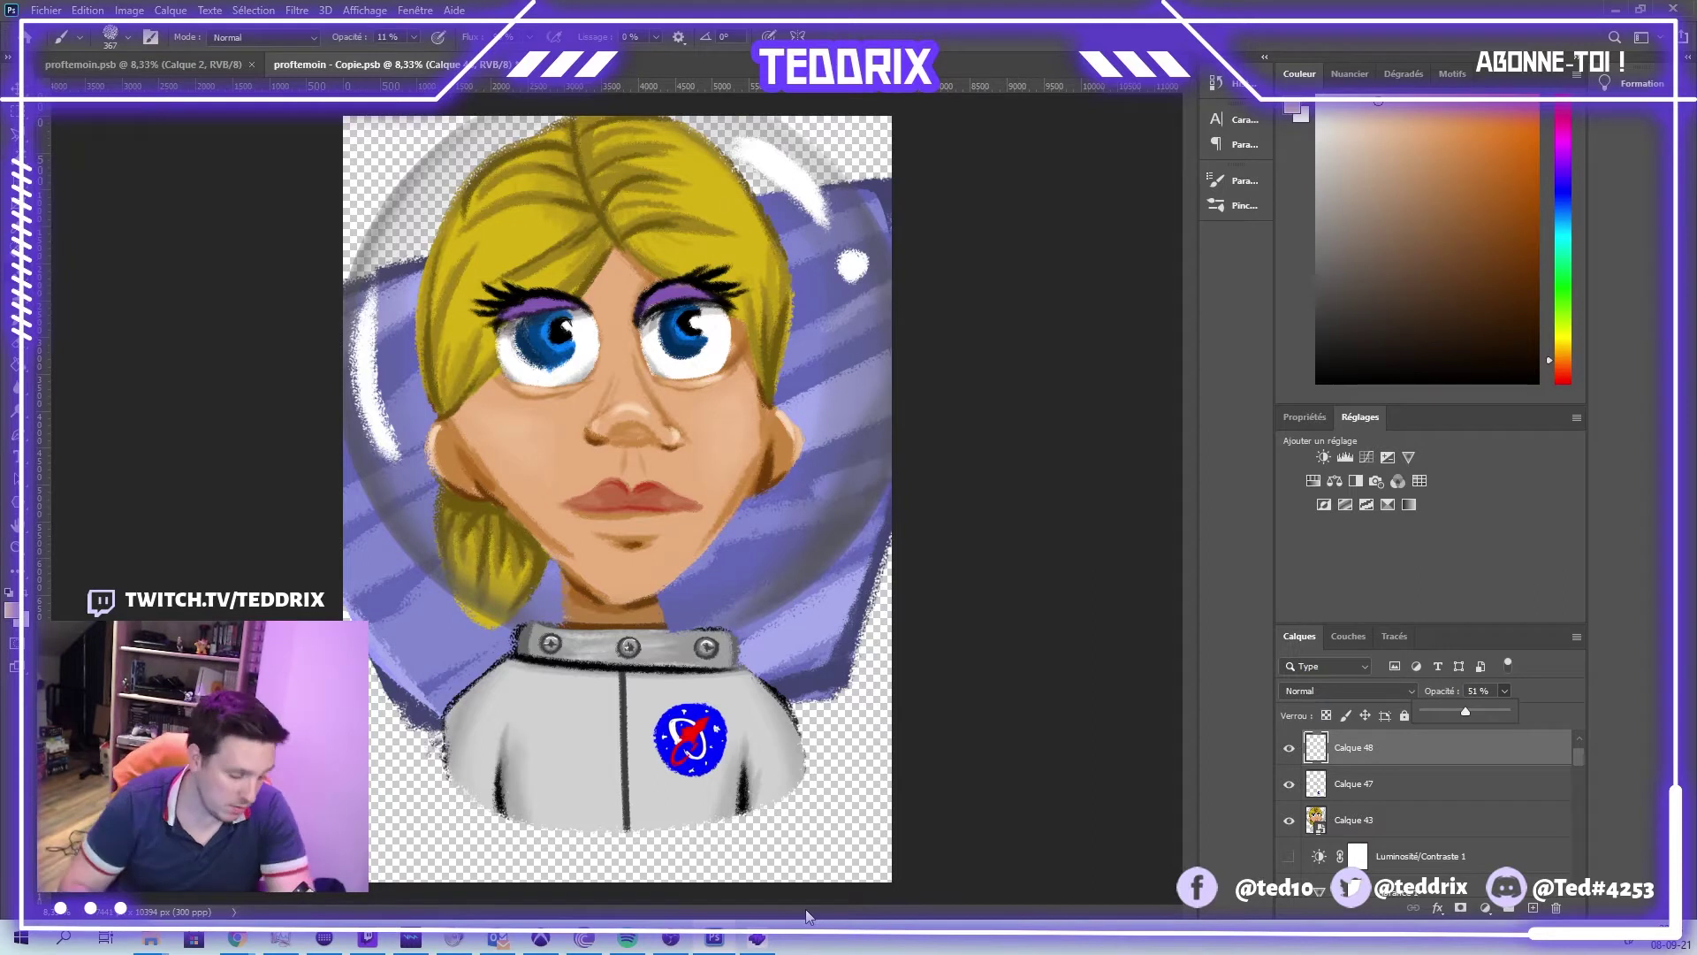
- Save the astronaut document and set its image export format to PNG
key("ctrl+s")
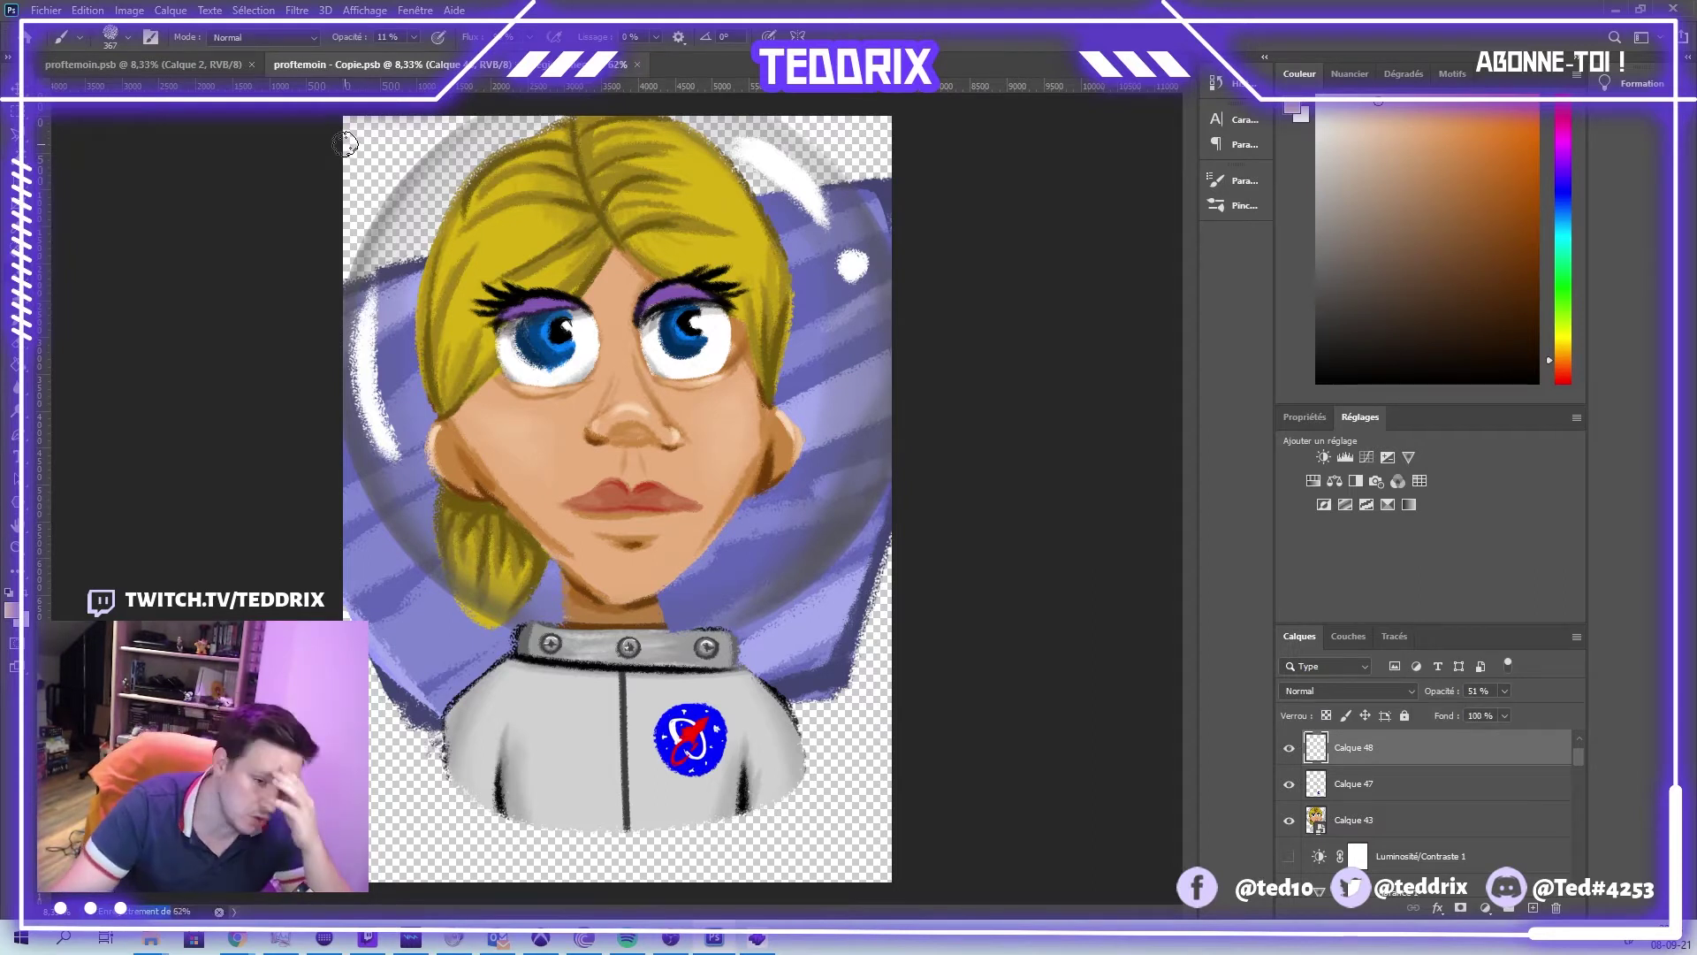
left_click(46, 10)
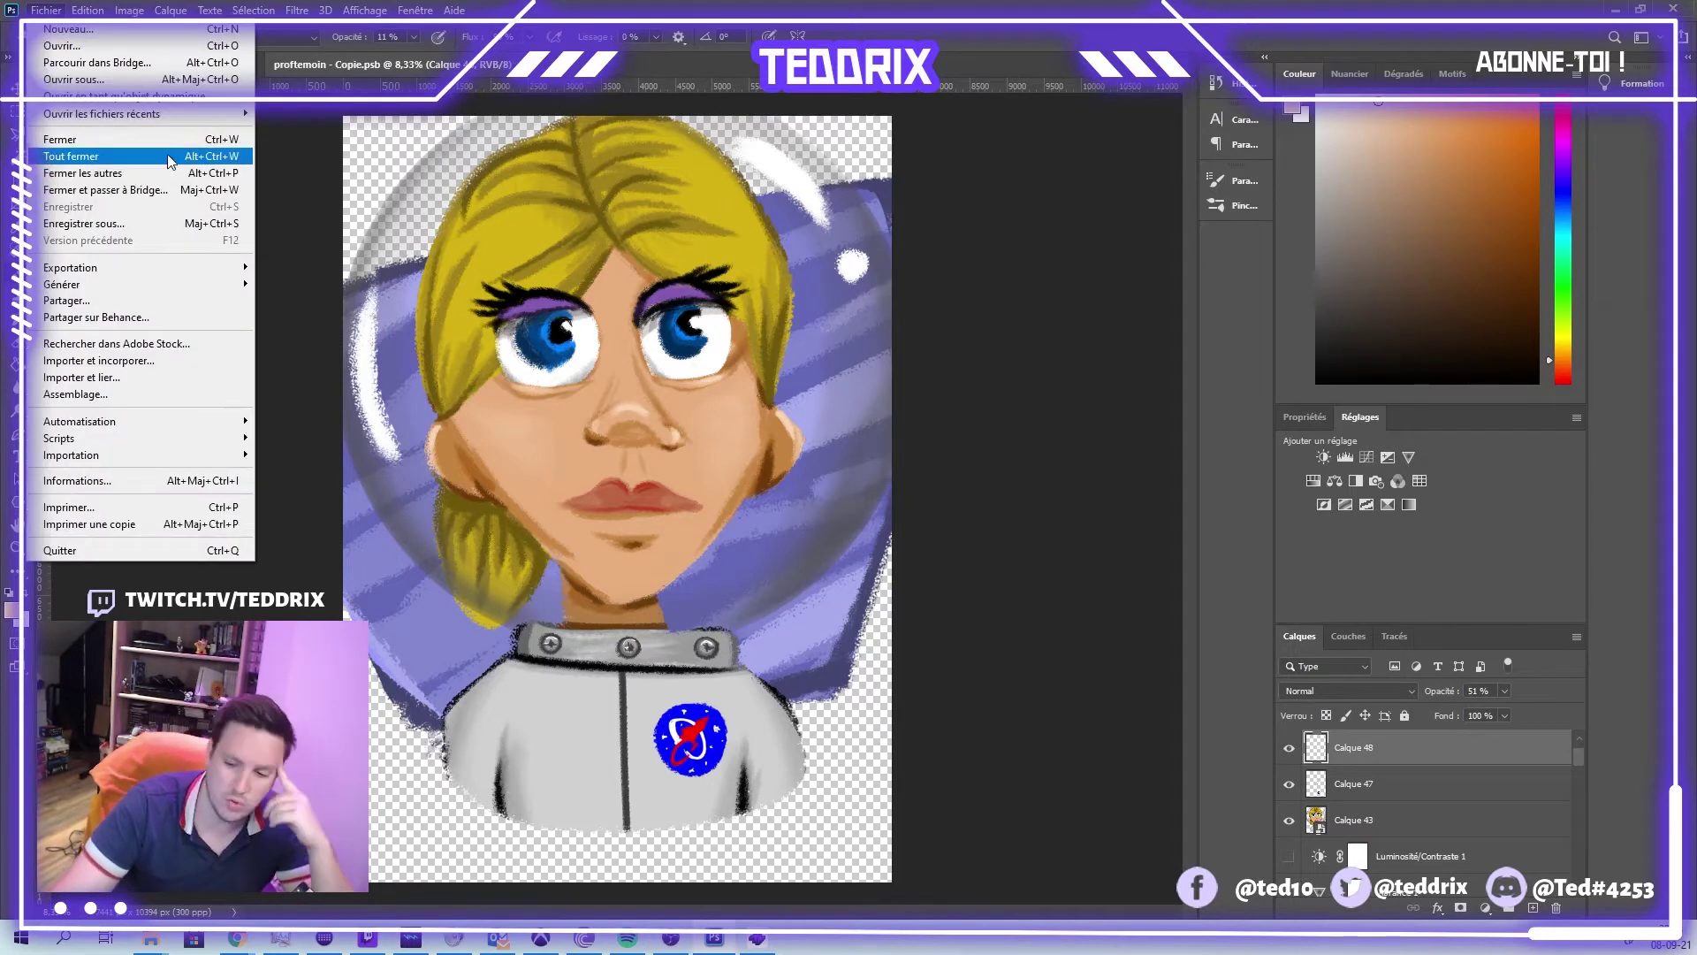
left_click(789, 359)
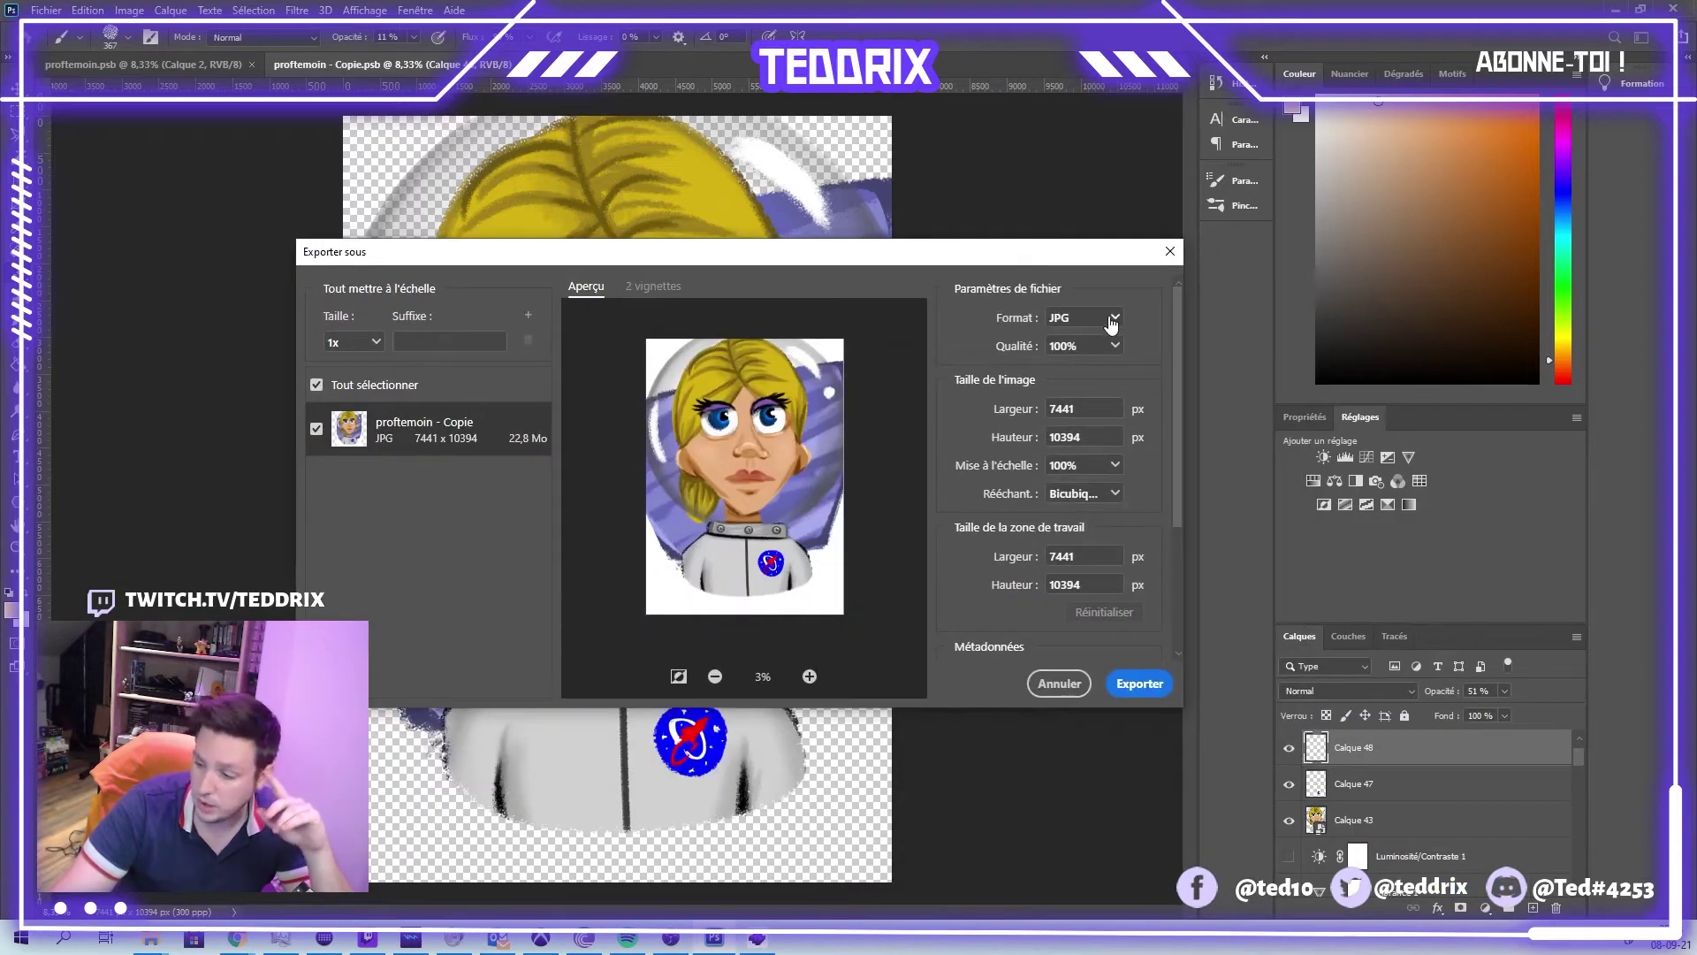
left_click(1110, 318)
left_click(1064, 345)
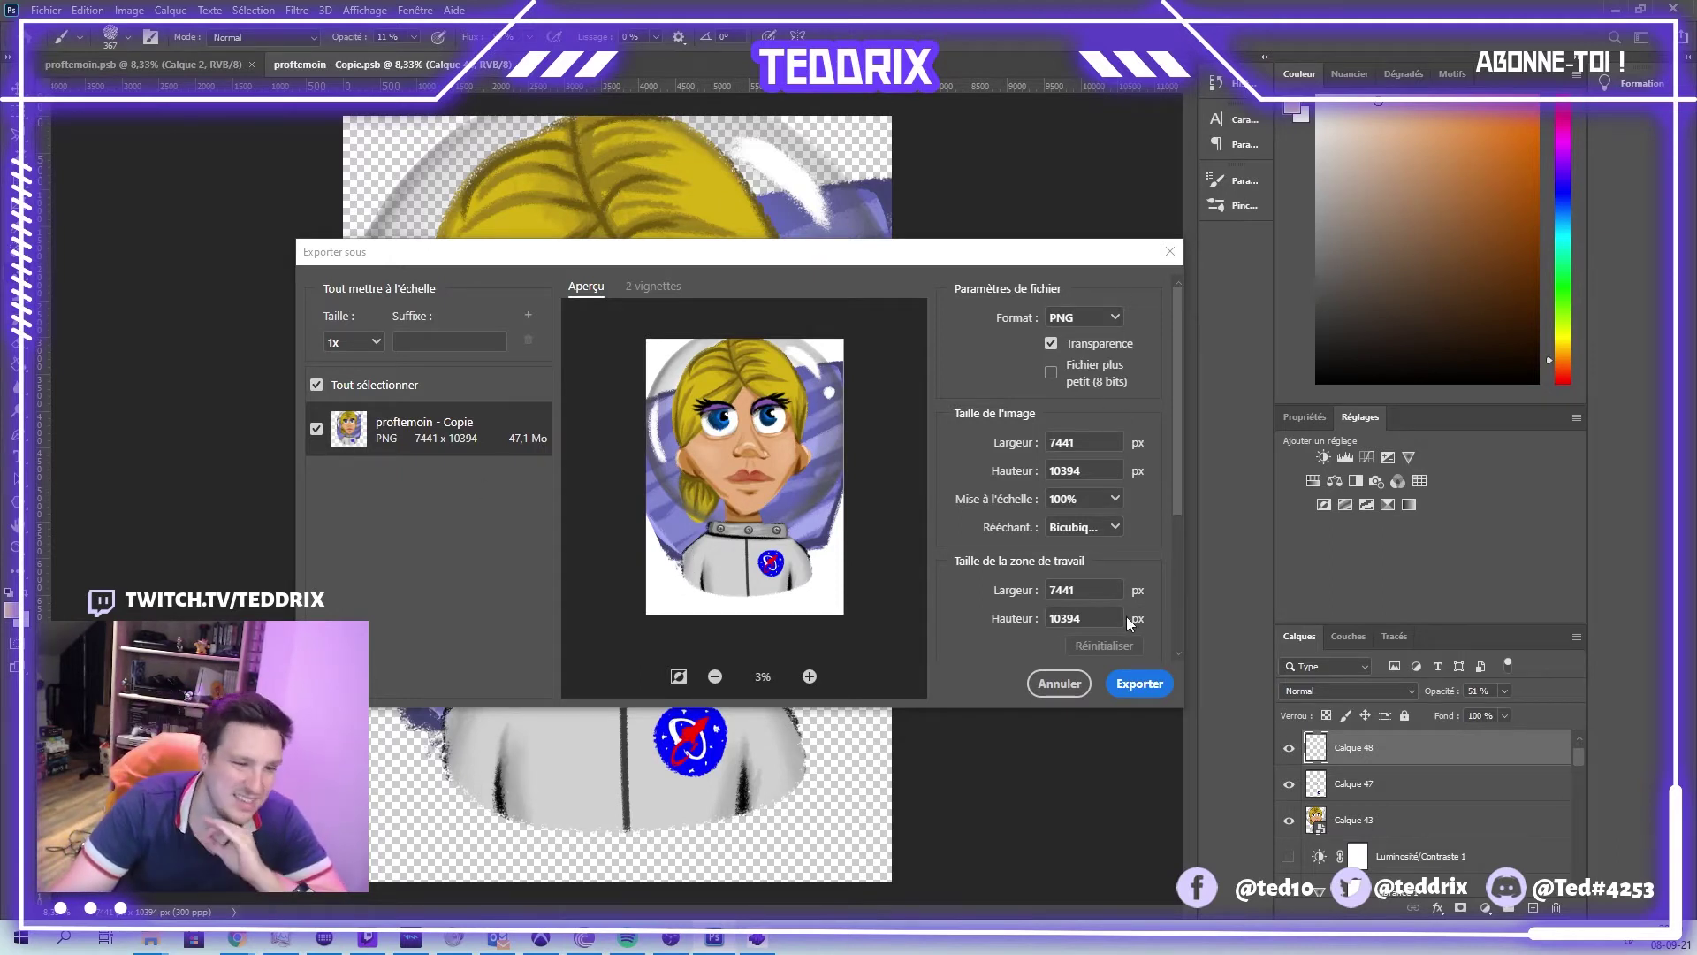
- Export the PNG to the Learning Brain folder in La Gamebox, replacing the existing astronaute.png
left_click(1133, 692)
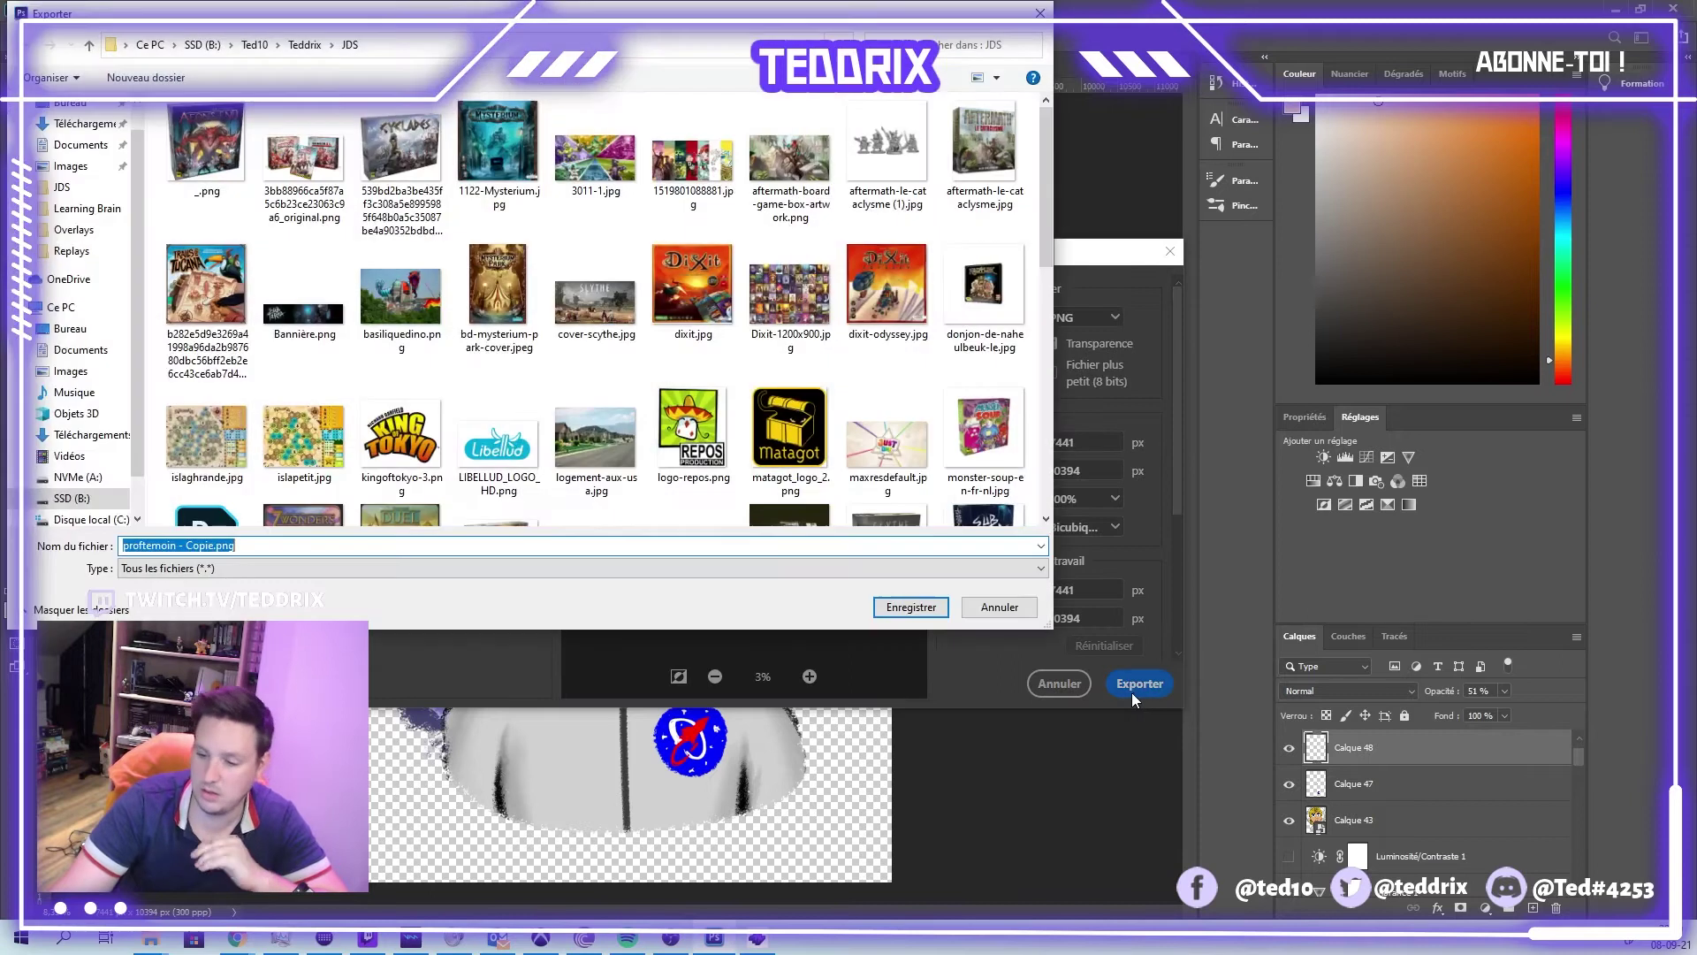
left_click(221, 50)
double_click(406, 150)
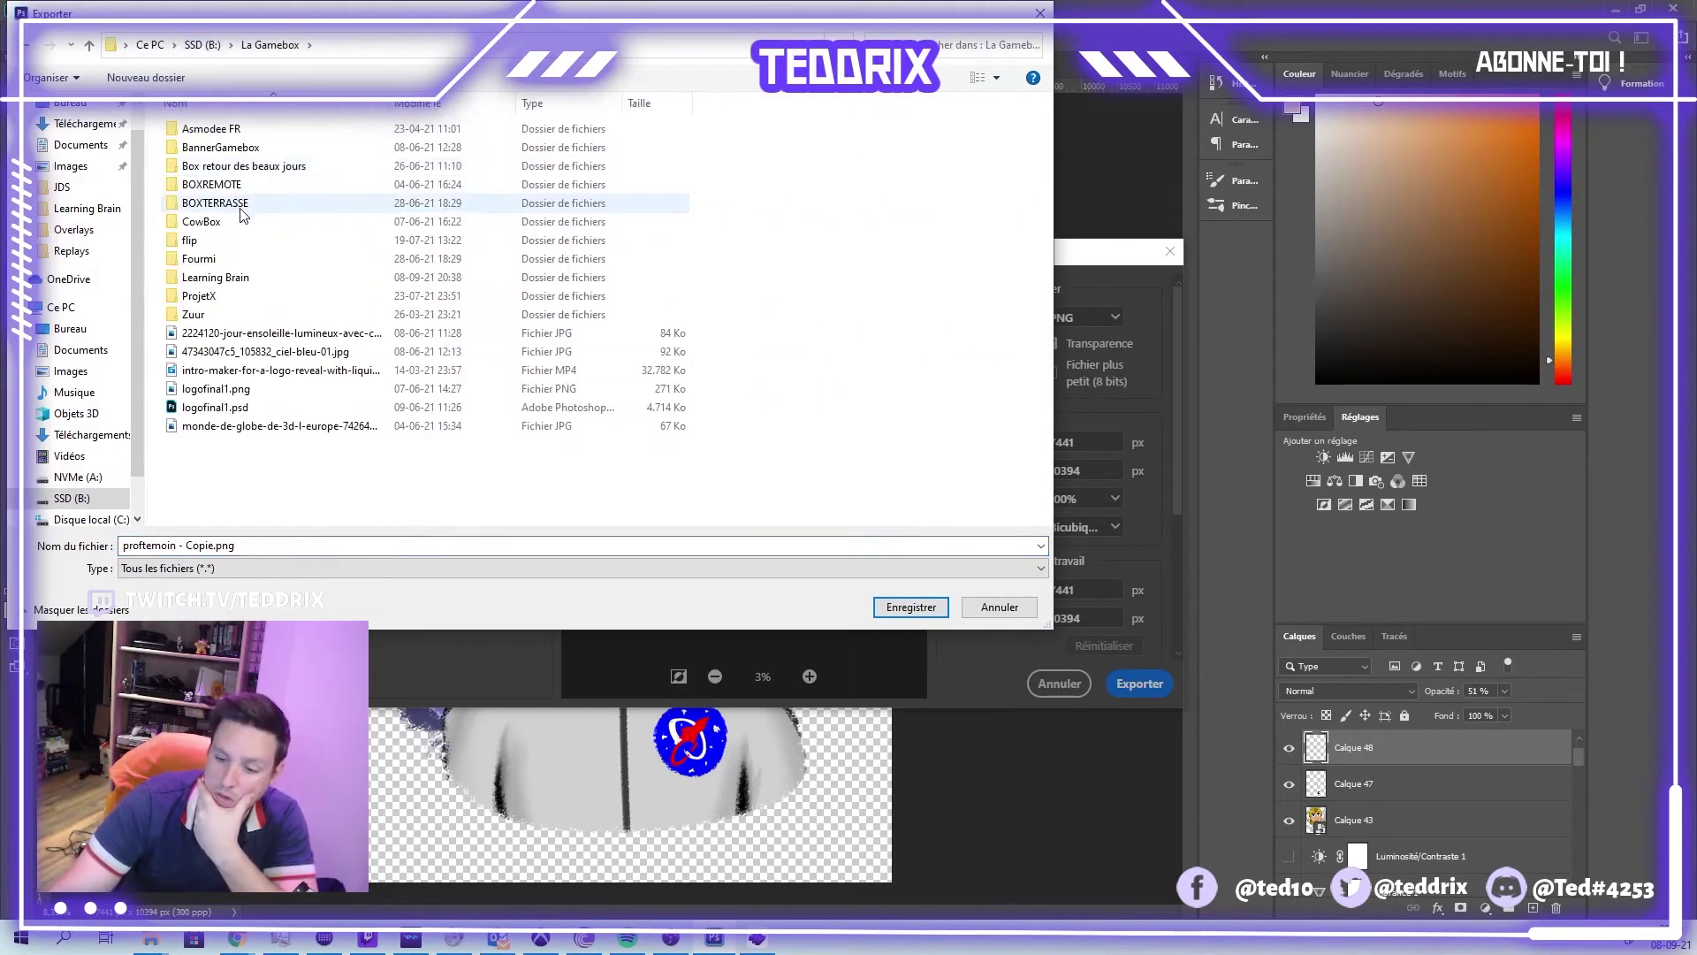
double_click(211, 279)
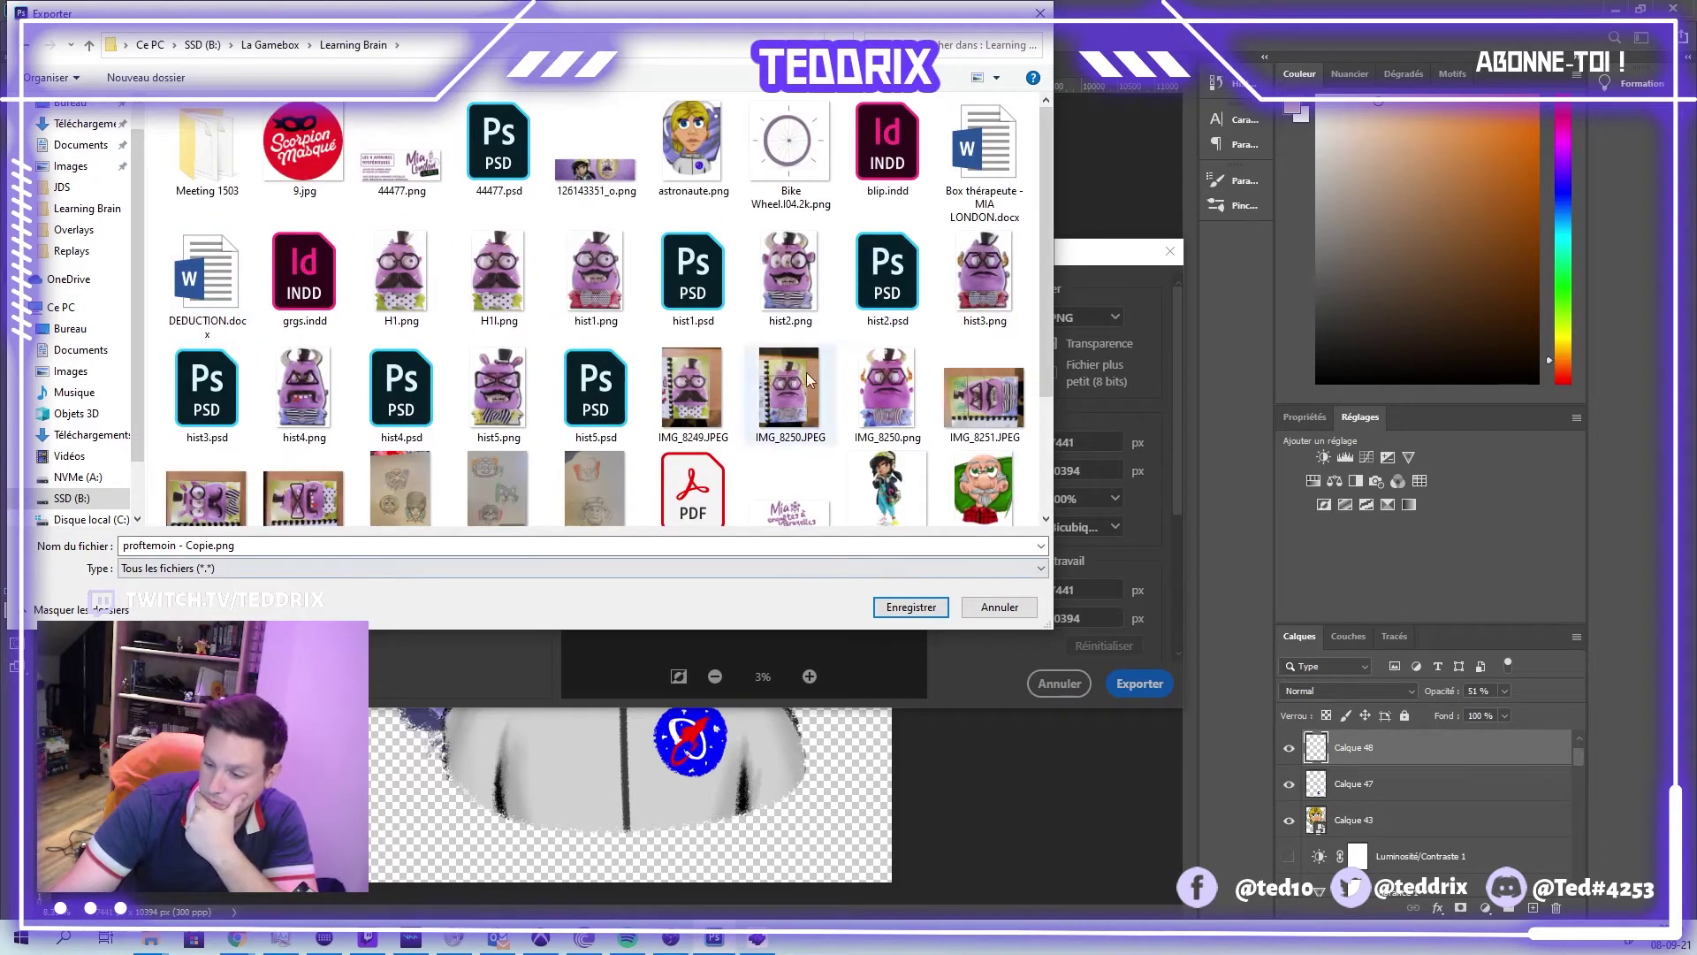
left_click(693, 149)
left_click(910, 607)
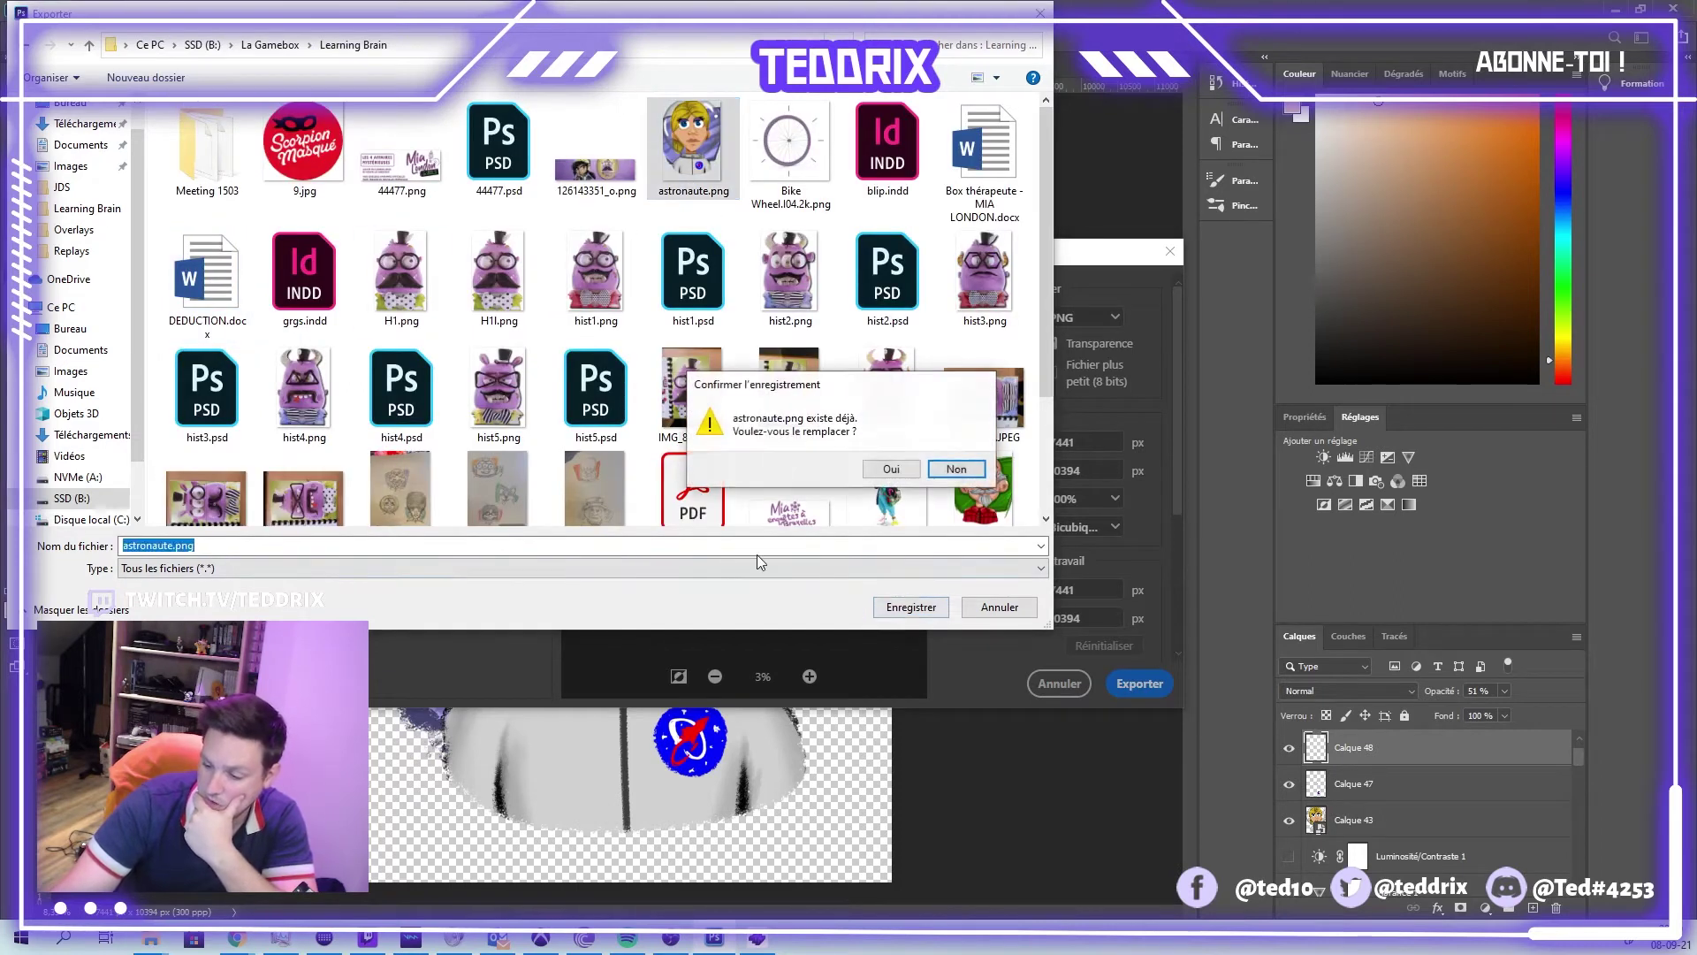
left_click(910, 475)
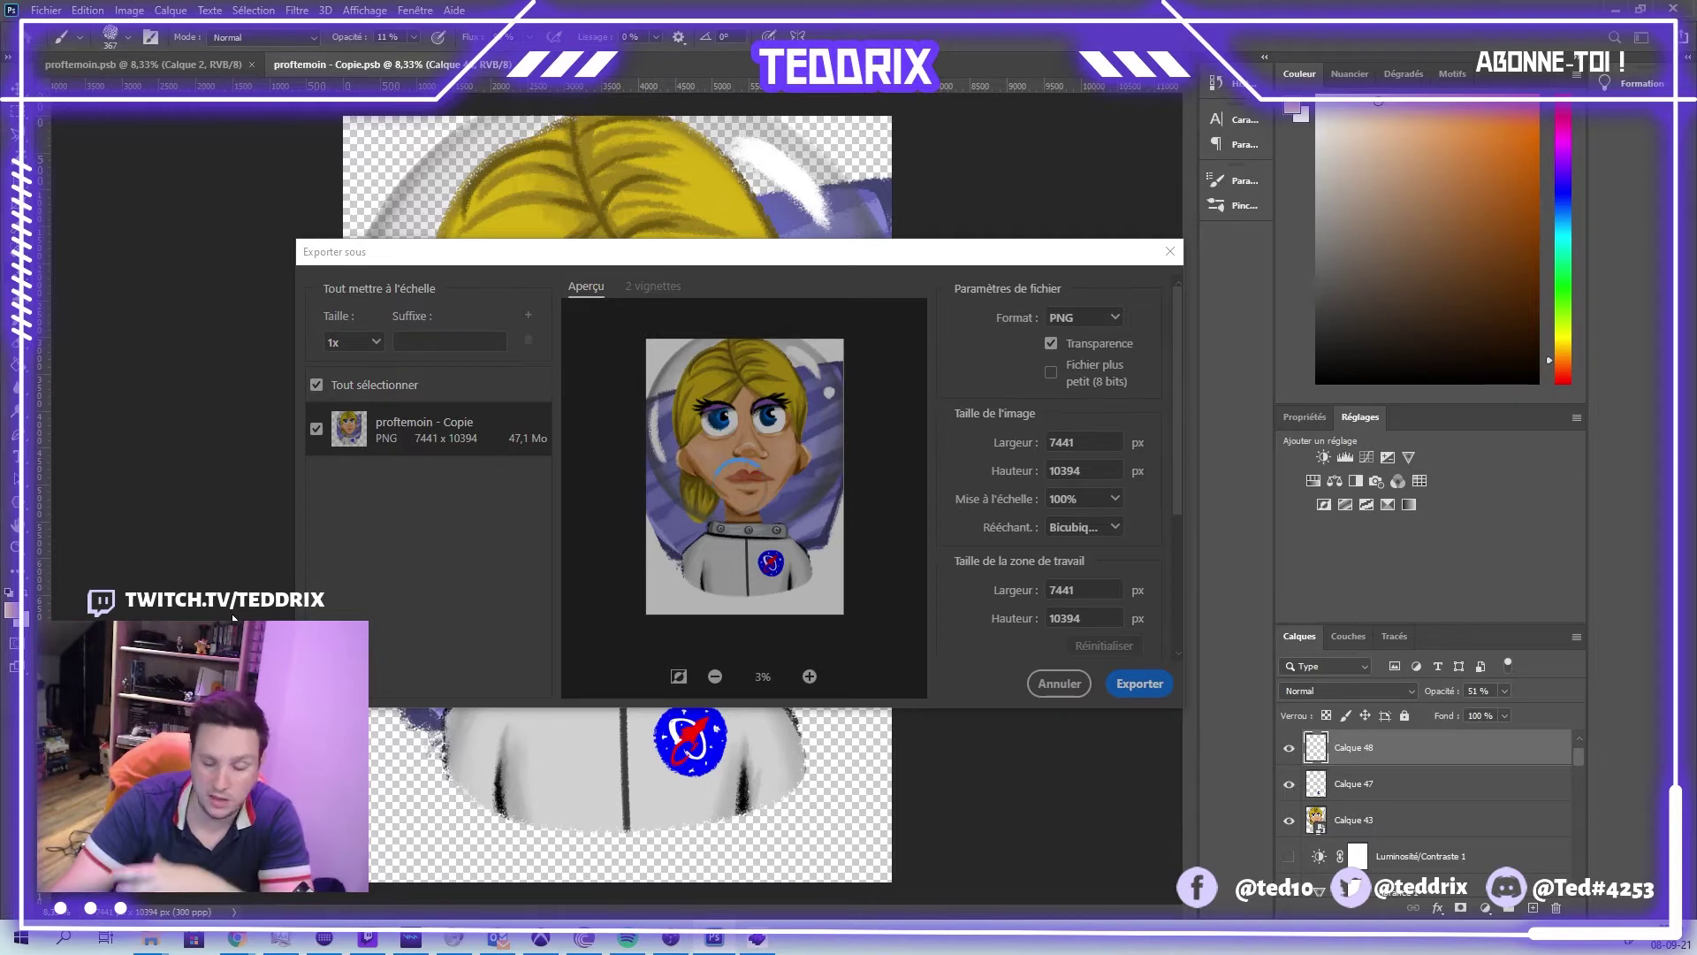
key("Escape")
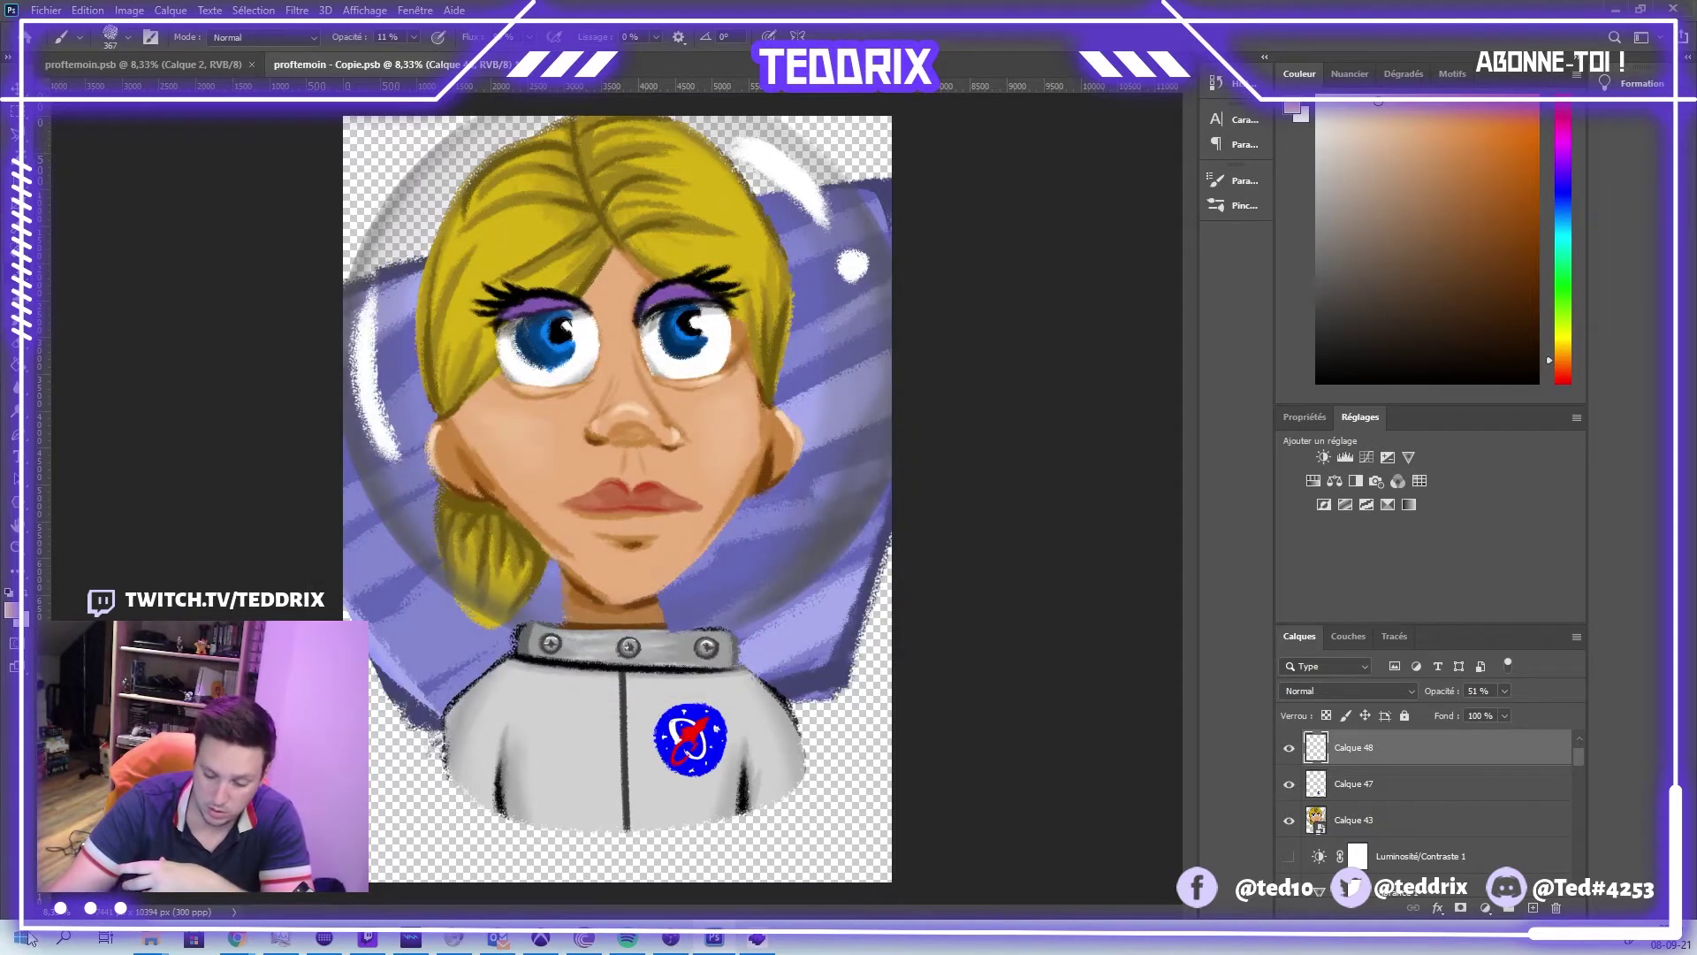
- Launch InDesign through the system search and switch to its window
left_click(22, 939)
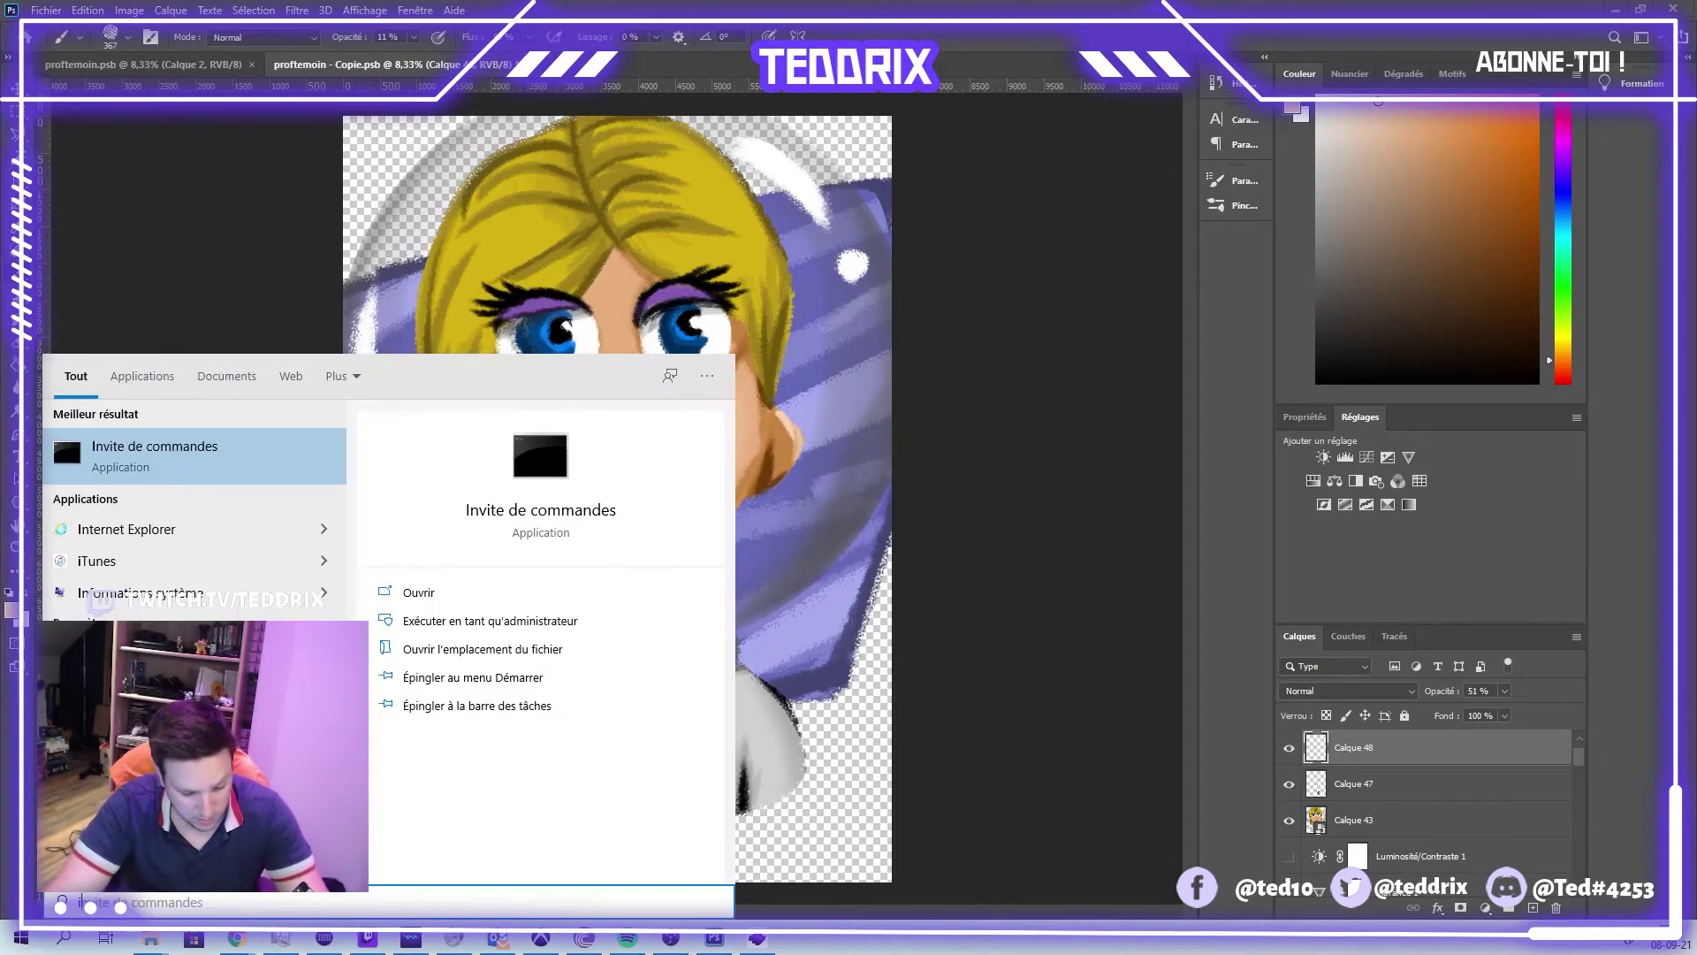
type("invitede")
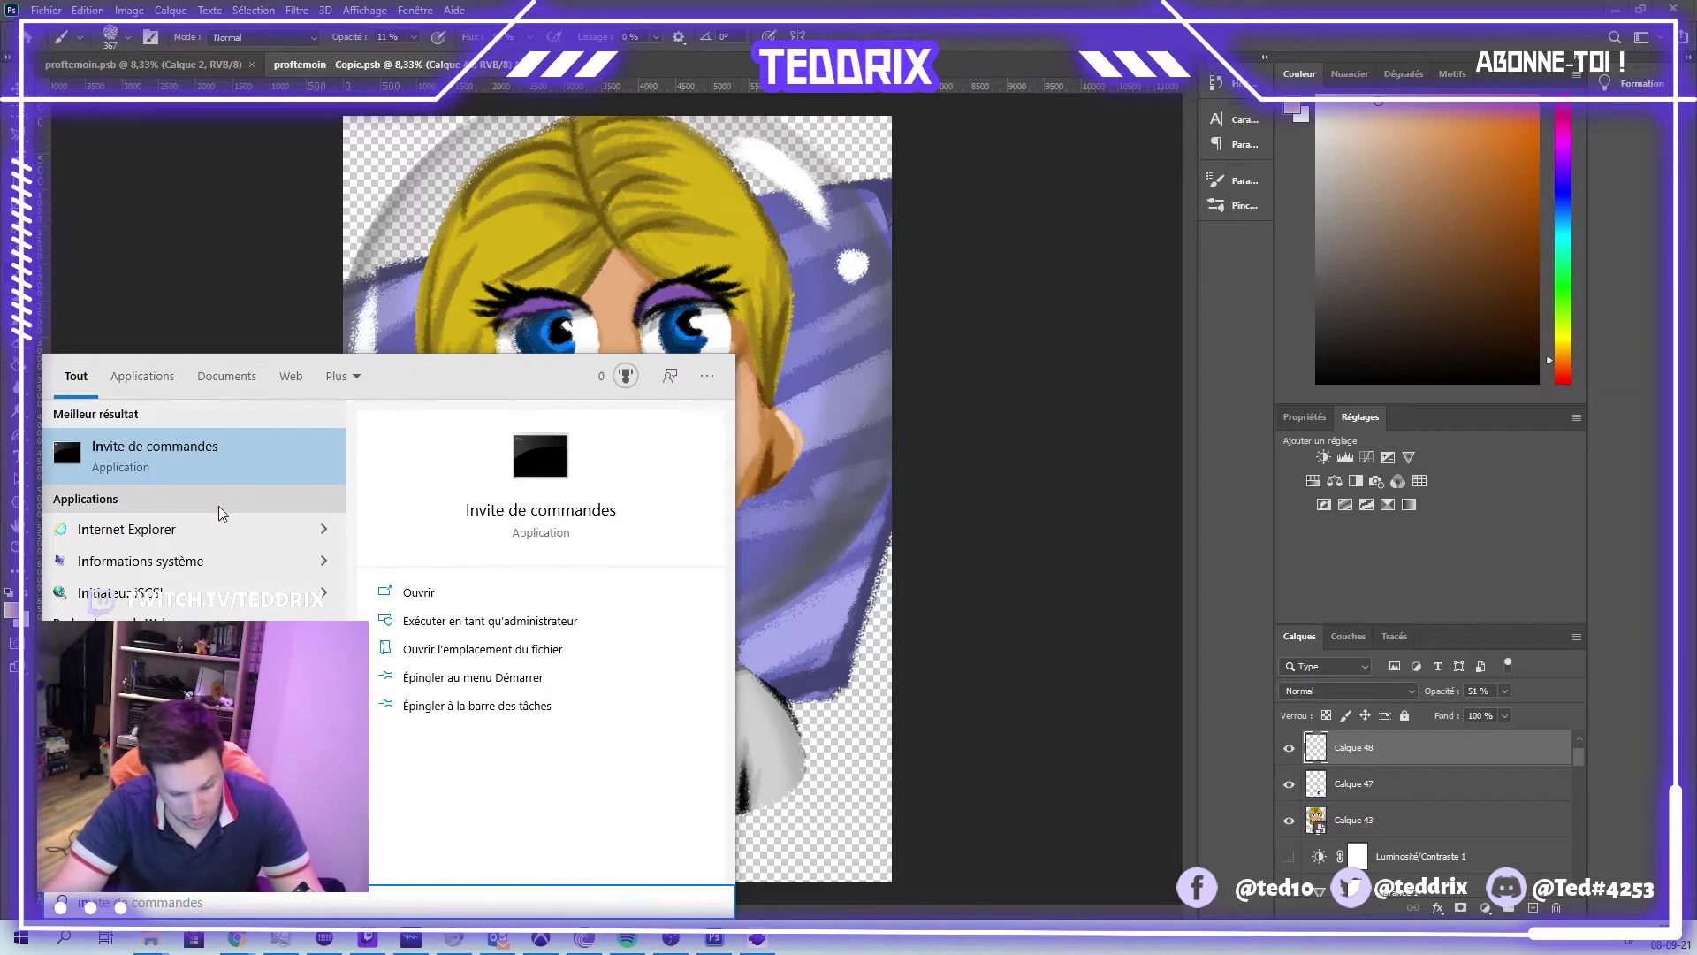
left_click(181, 474)
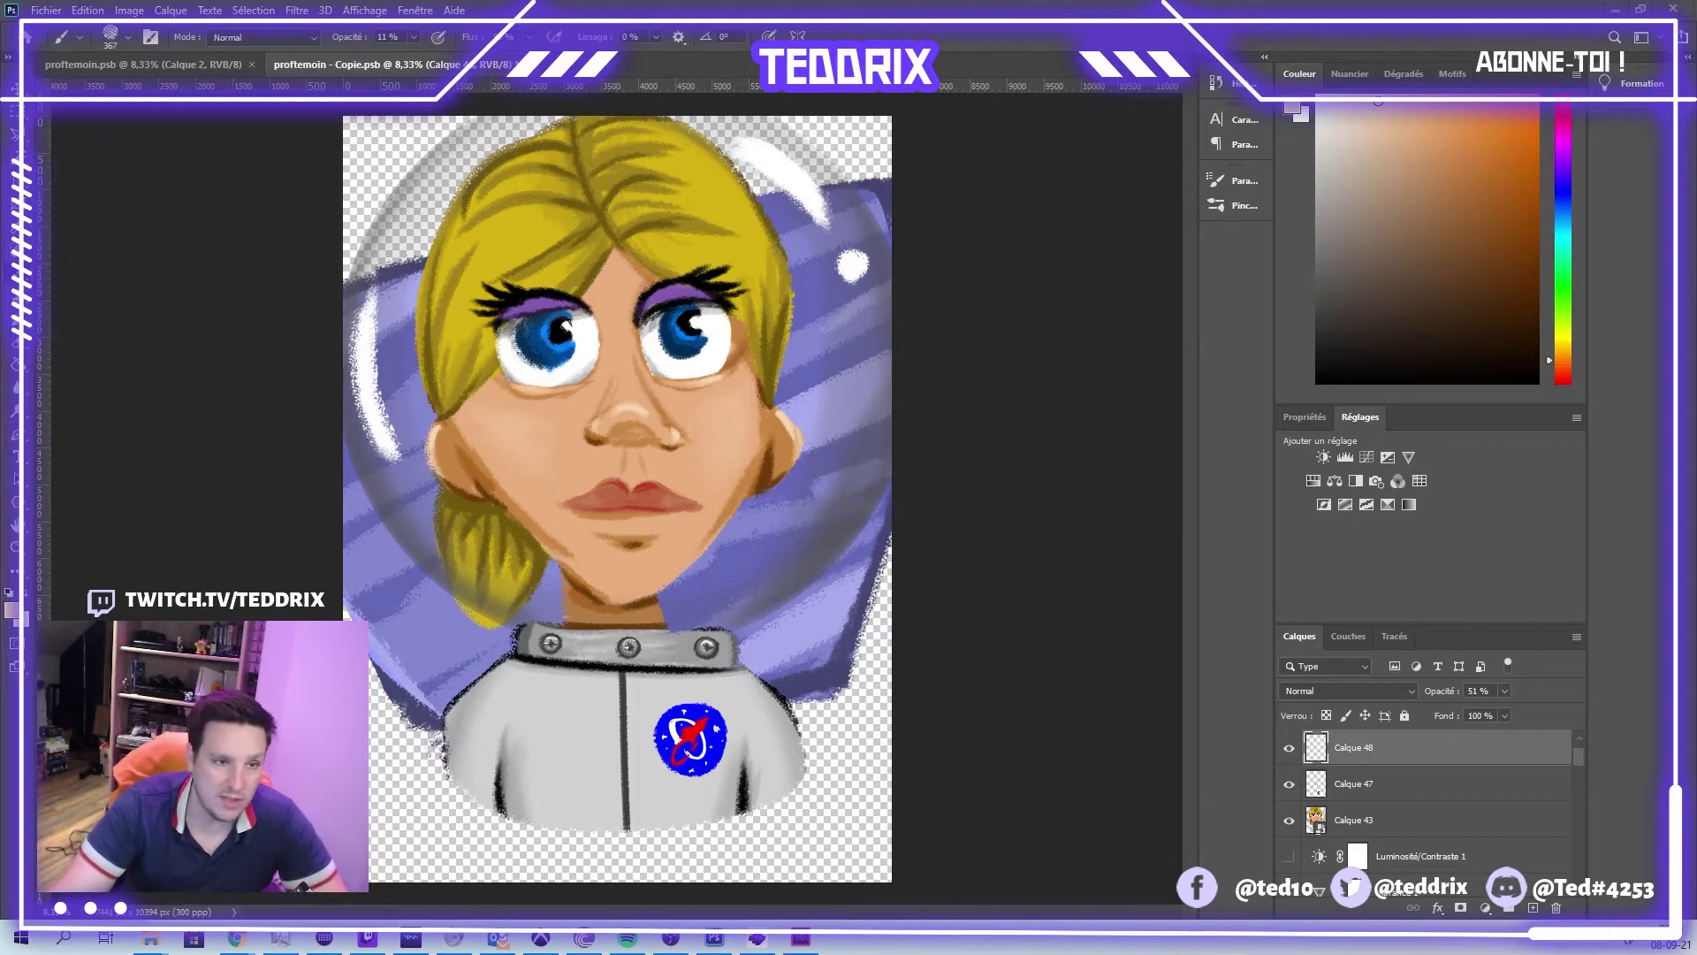
left_click(800, 938)
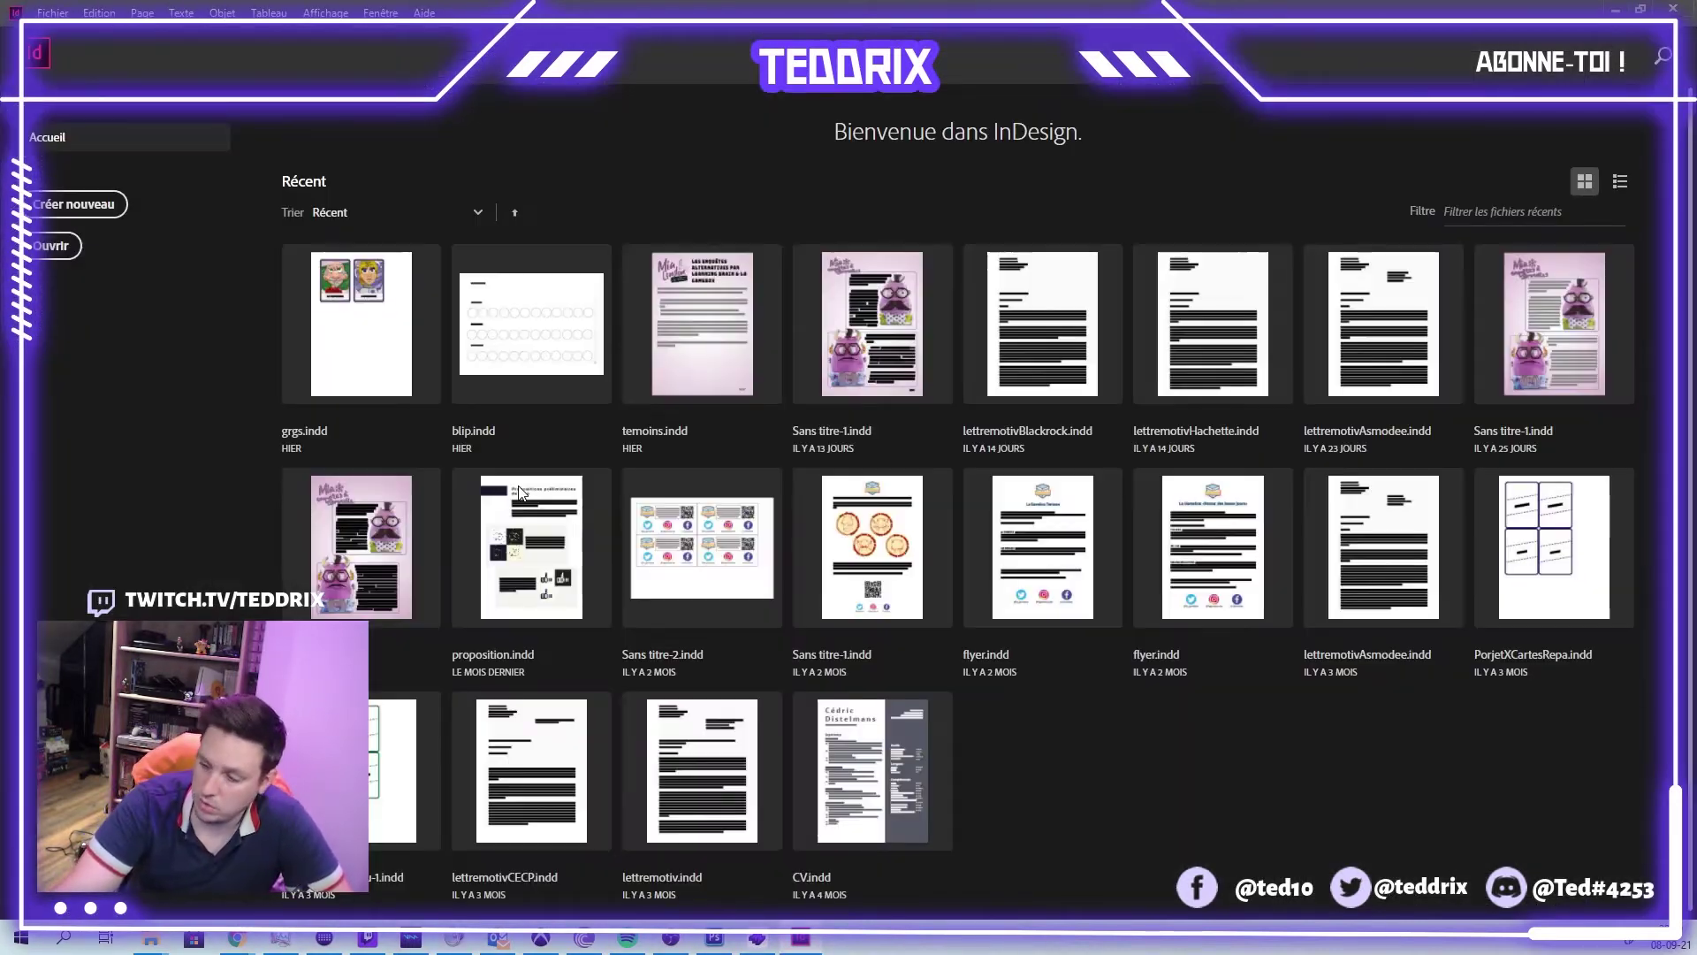
- Open the recent document grgs.indd with its modified links updated, and check the image on the L'Astronaute card
left_click(355, 364)
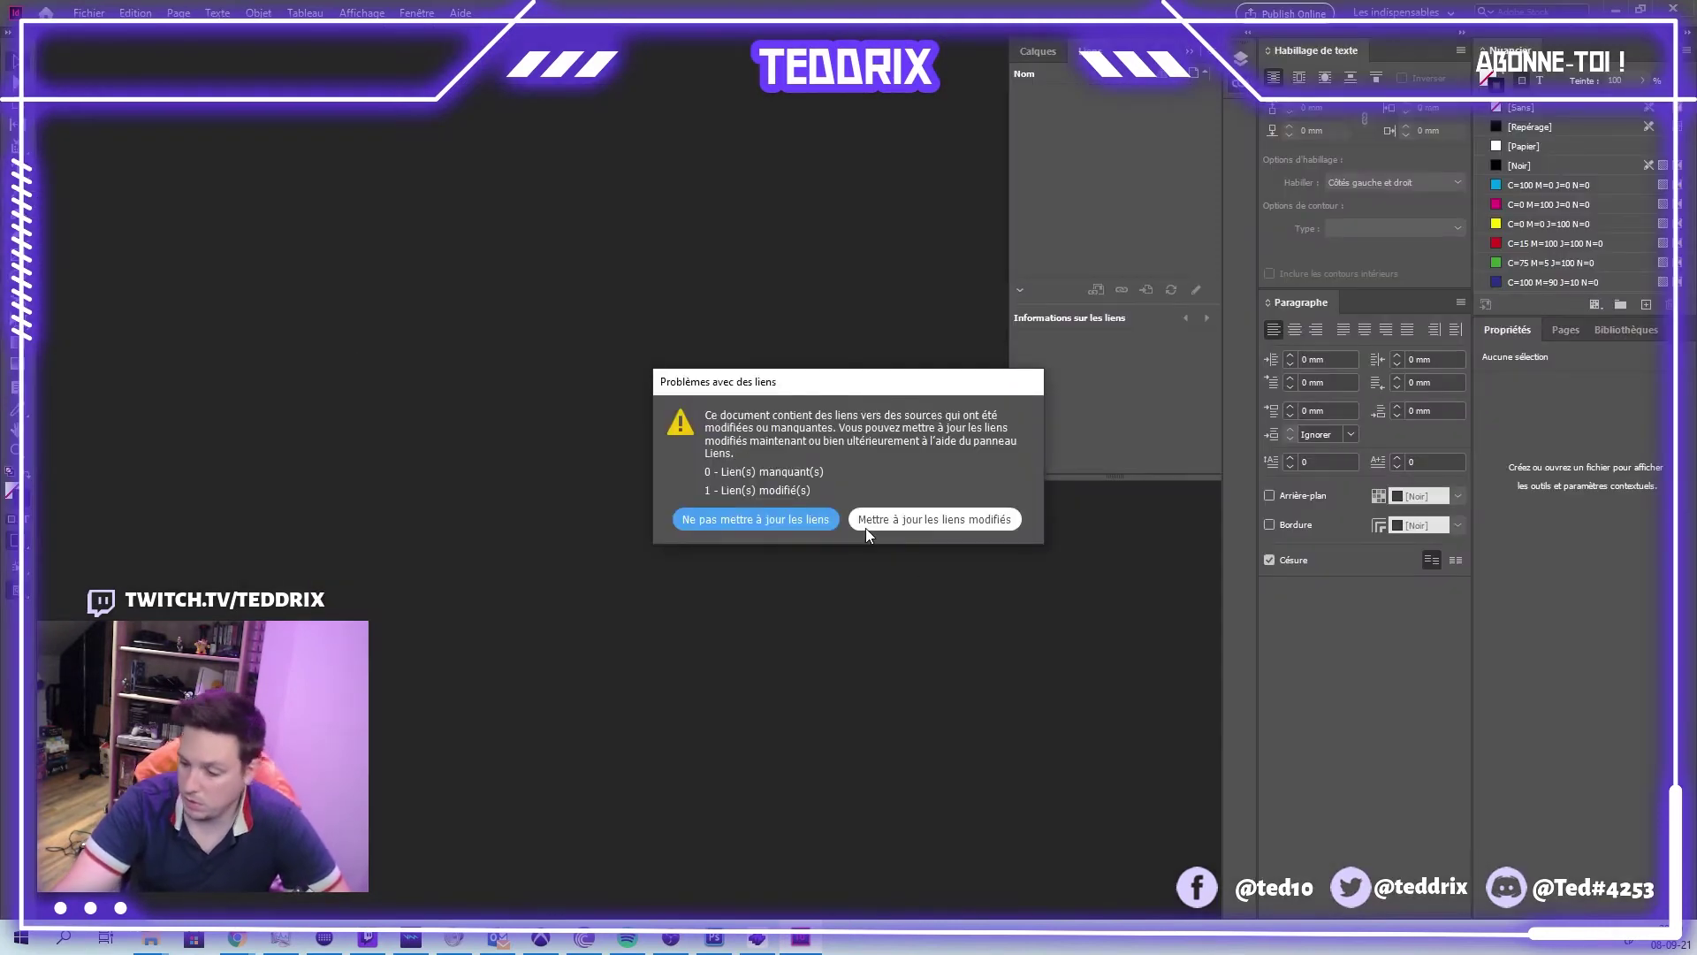
left_click(867, 523)
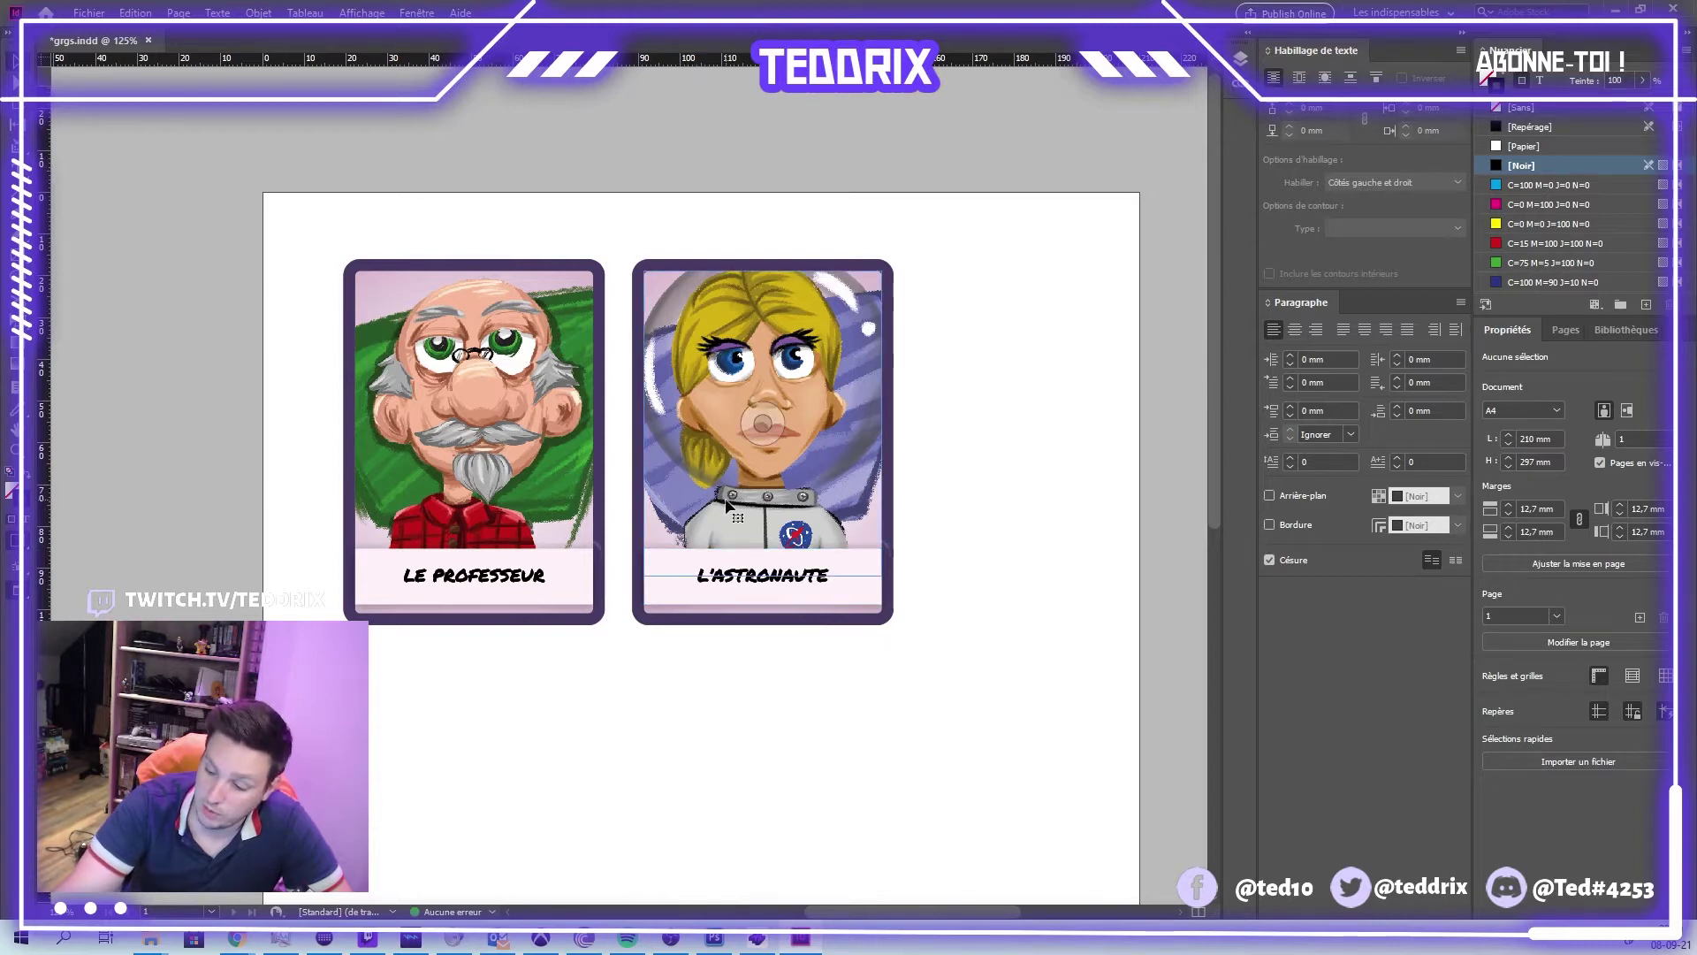
left_click(663, 526)
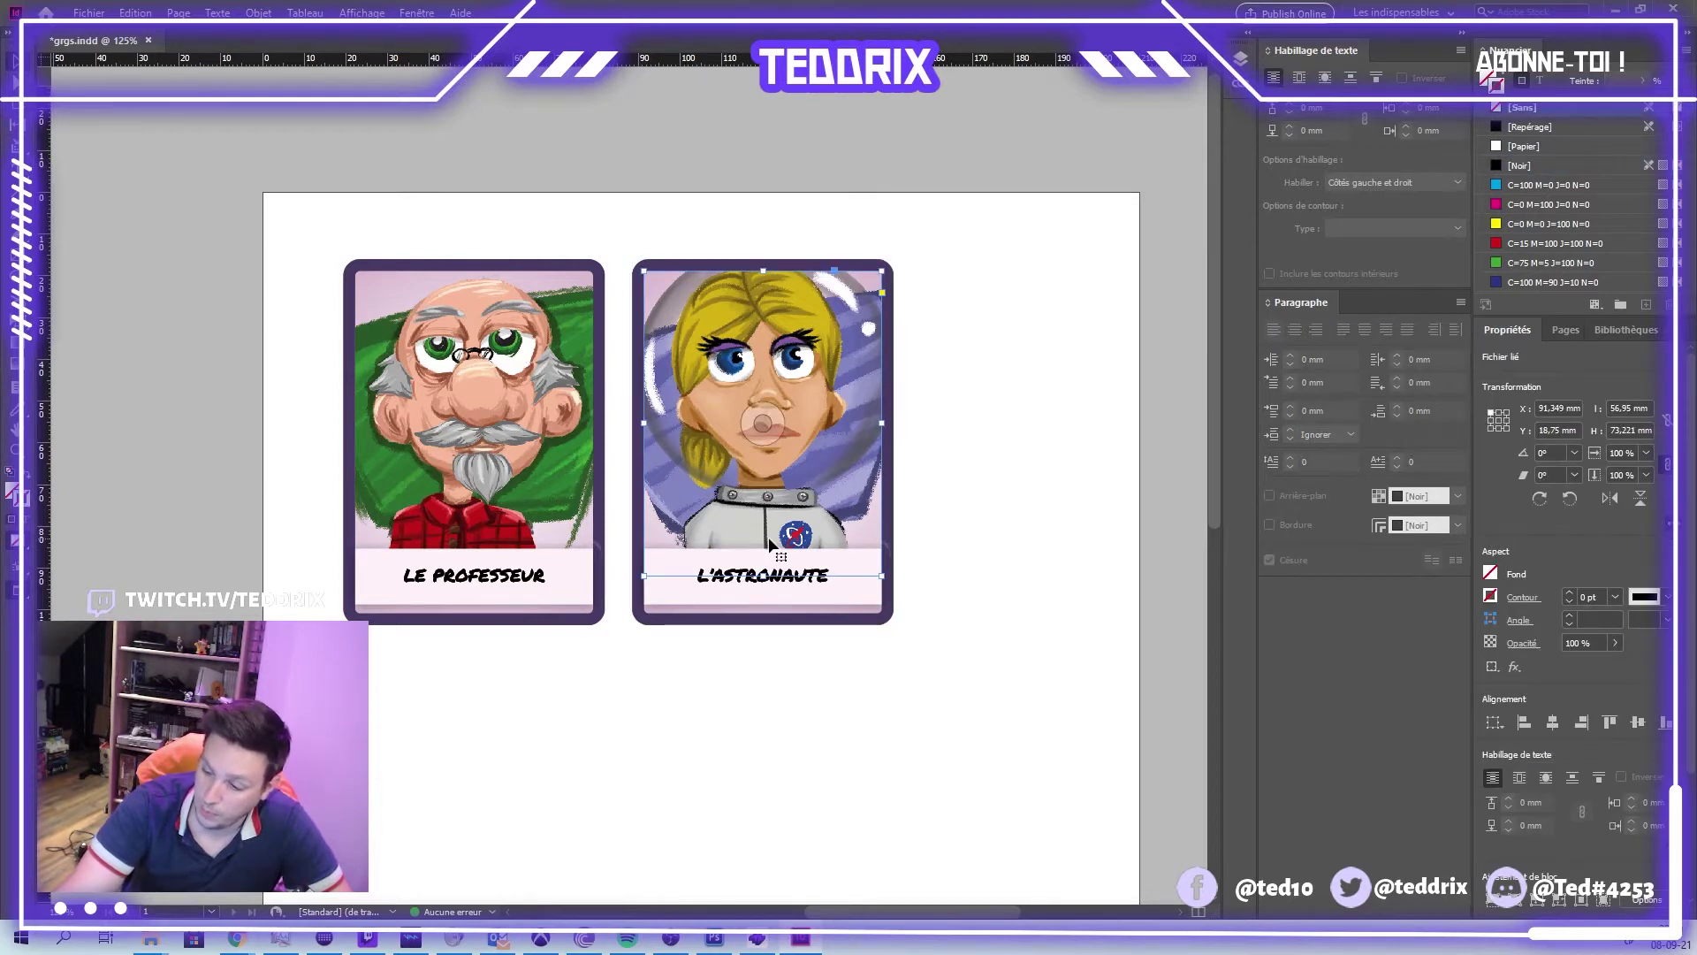
left_click(994, 537)
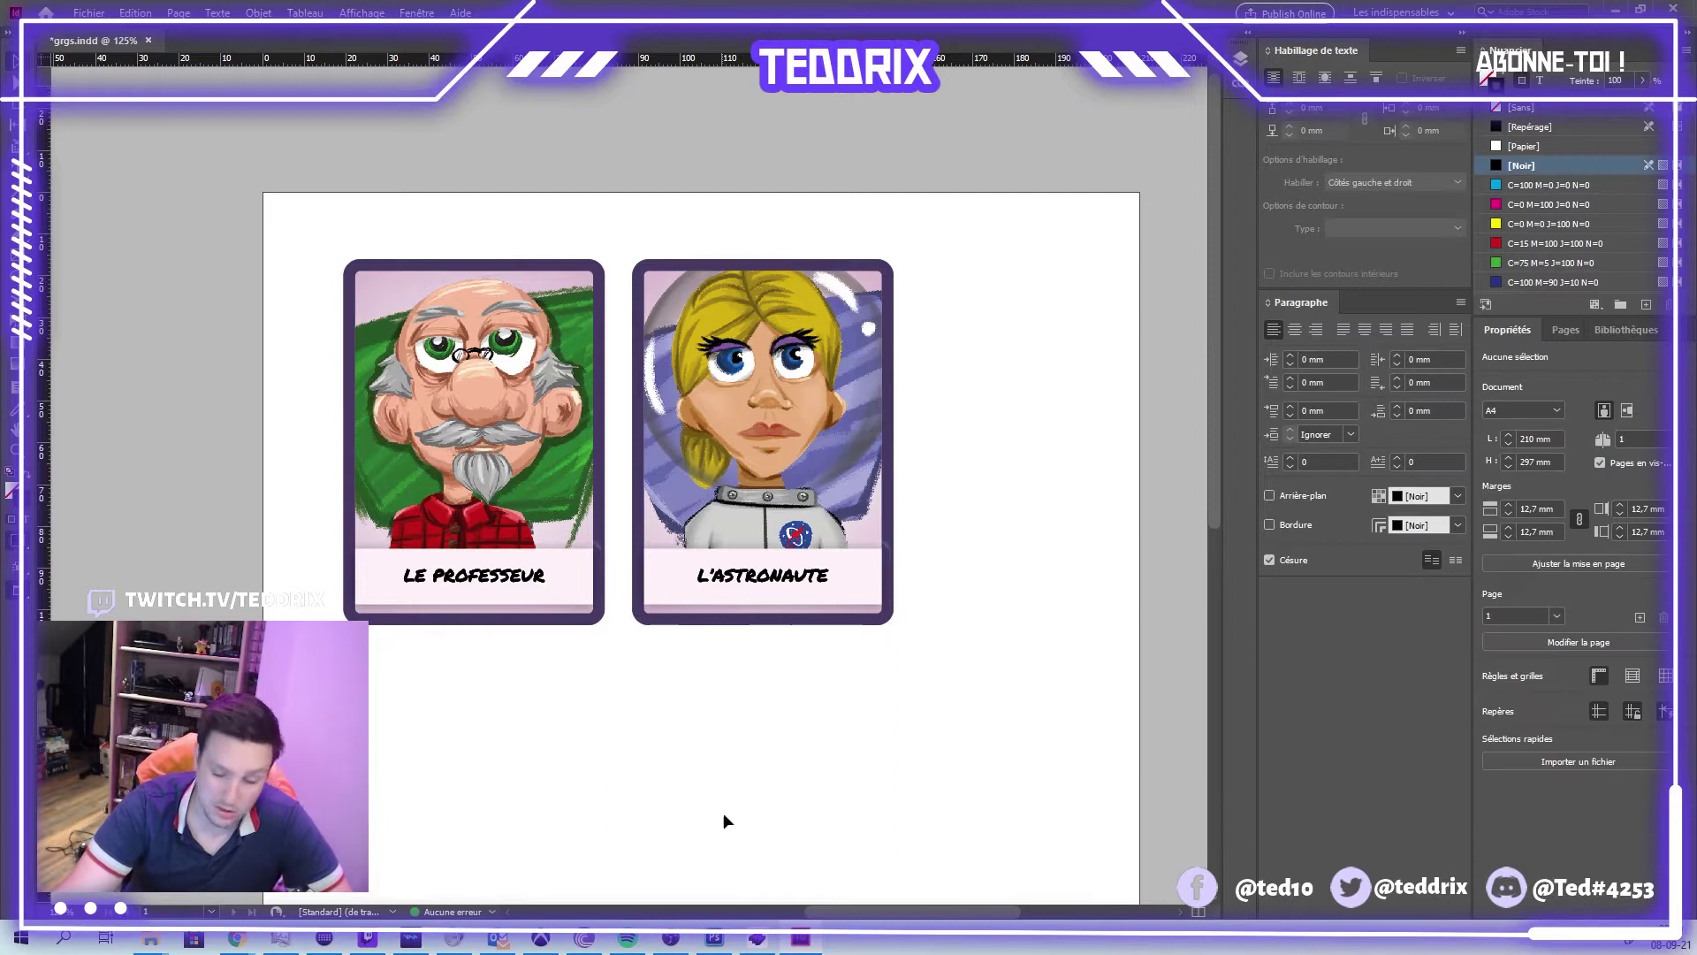
- Switch back to Photoshop and save the professor portrait proftemoin.psb as a new document named corgy
left_click(734, 940)
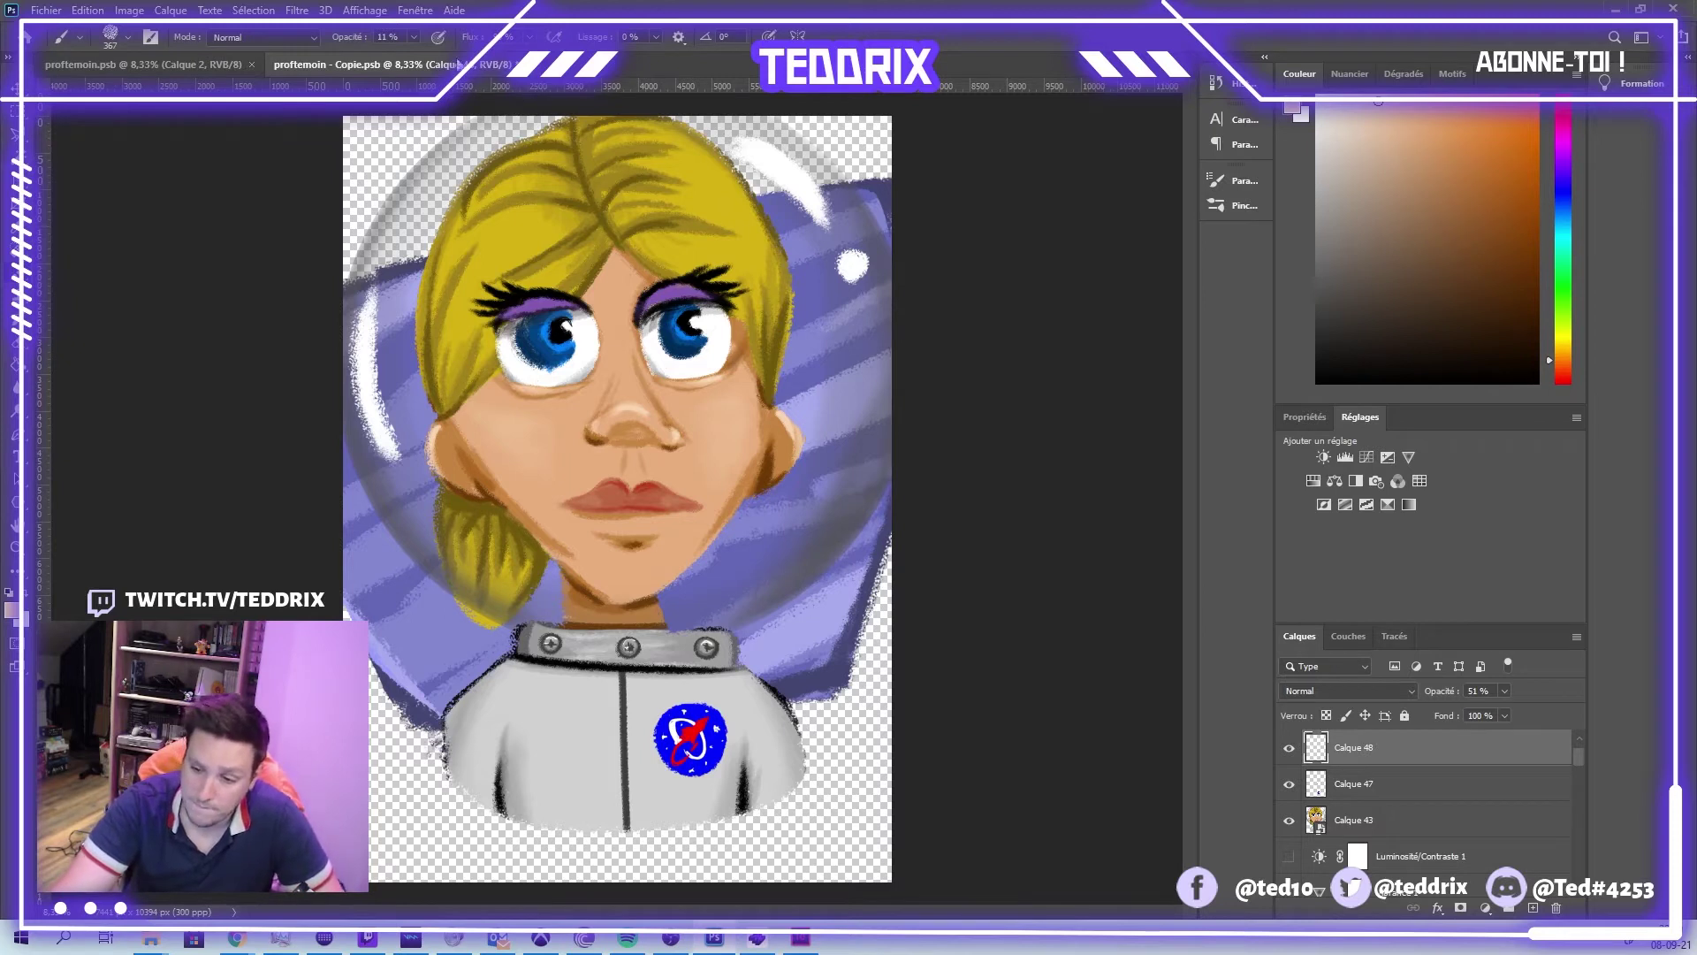
left_click(193, 65)
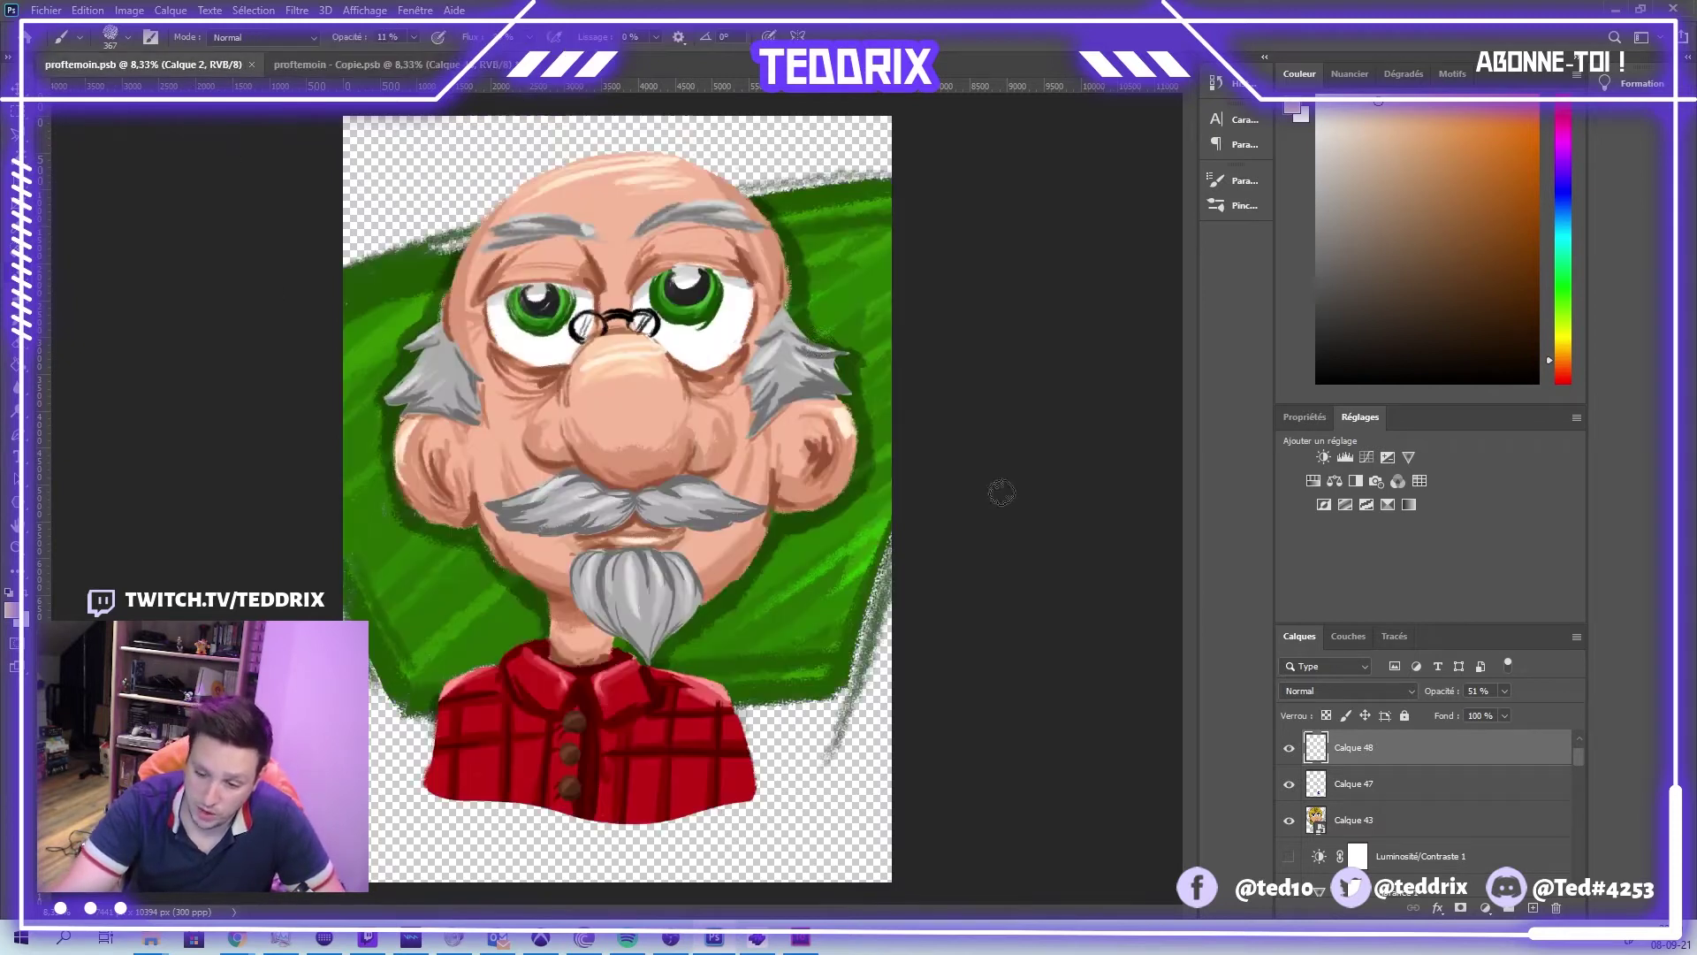
left_click(46, 10)
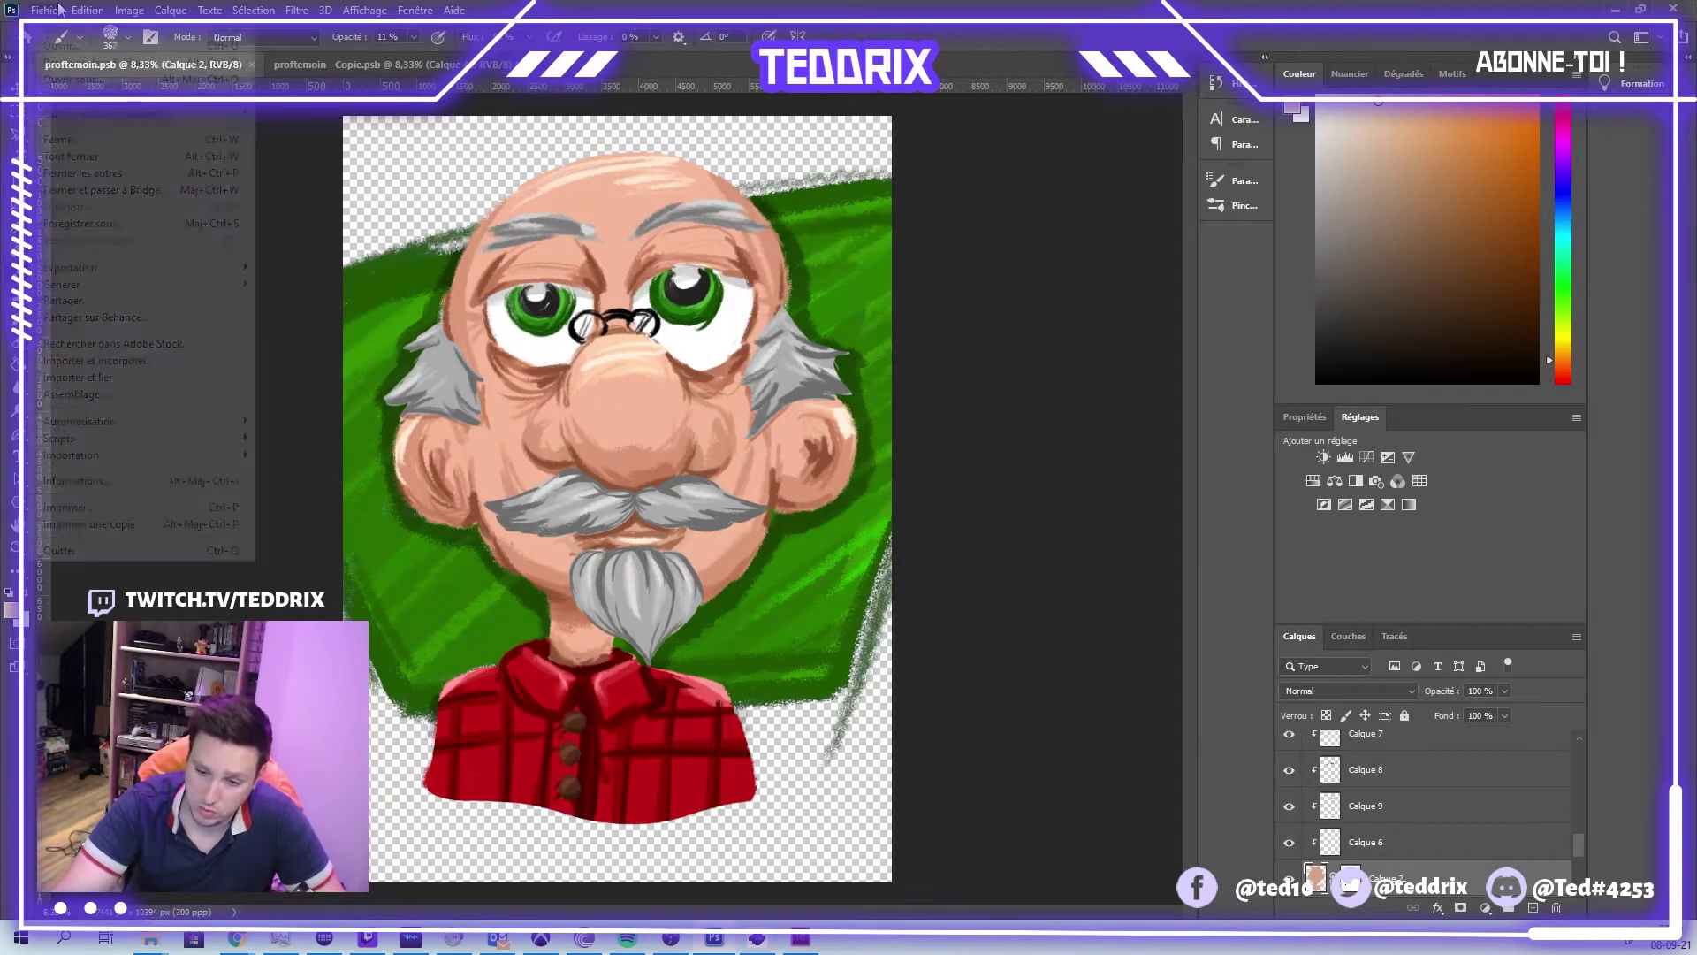
left_click(115, 226)
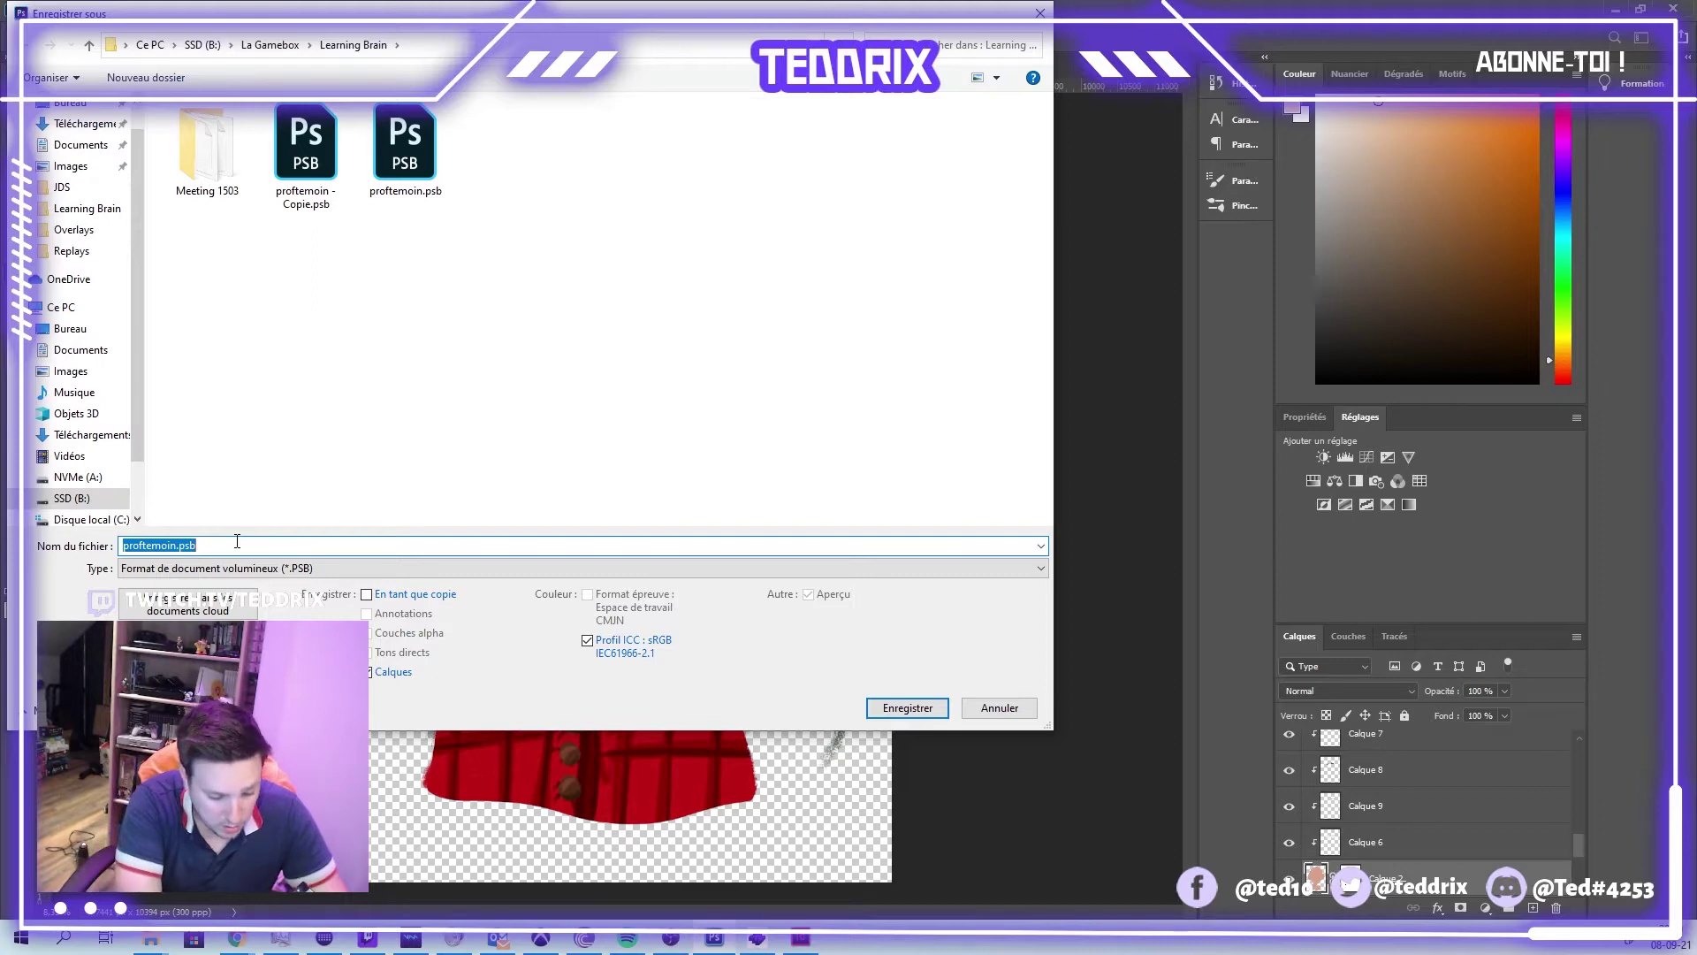
type("corgy")
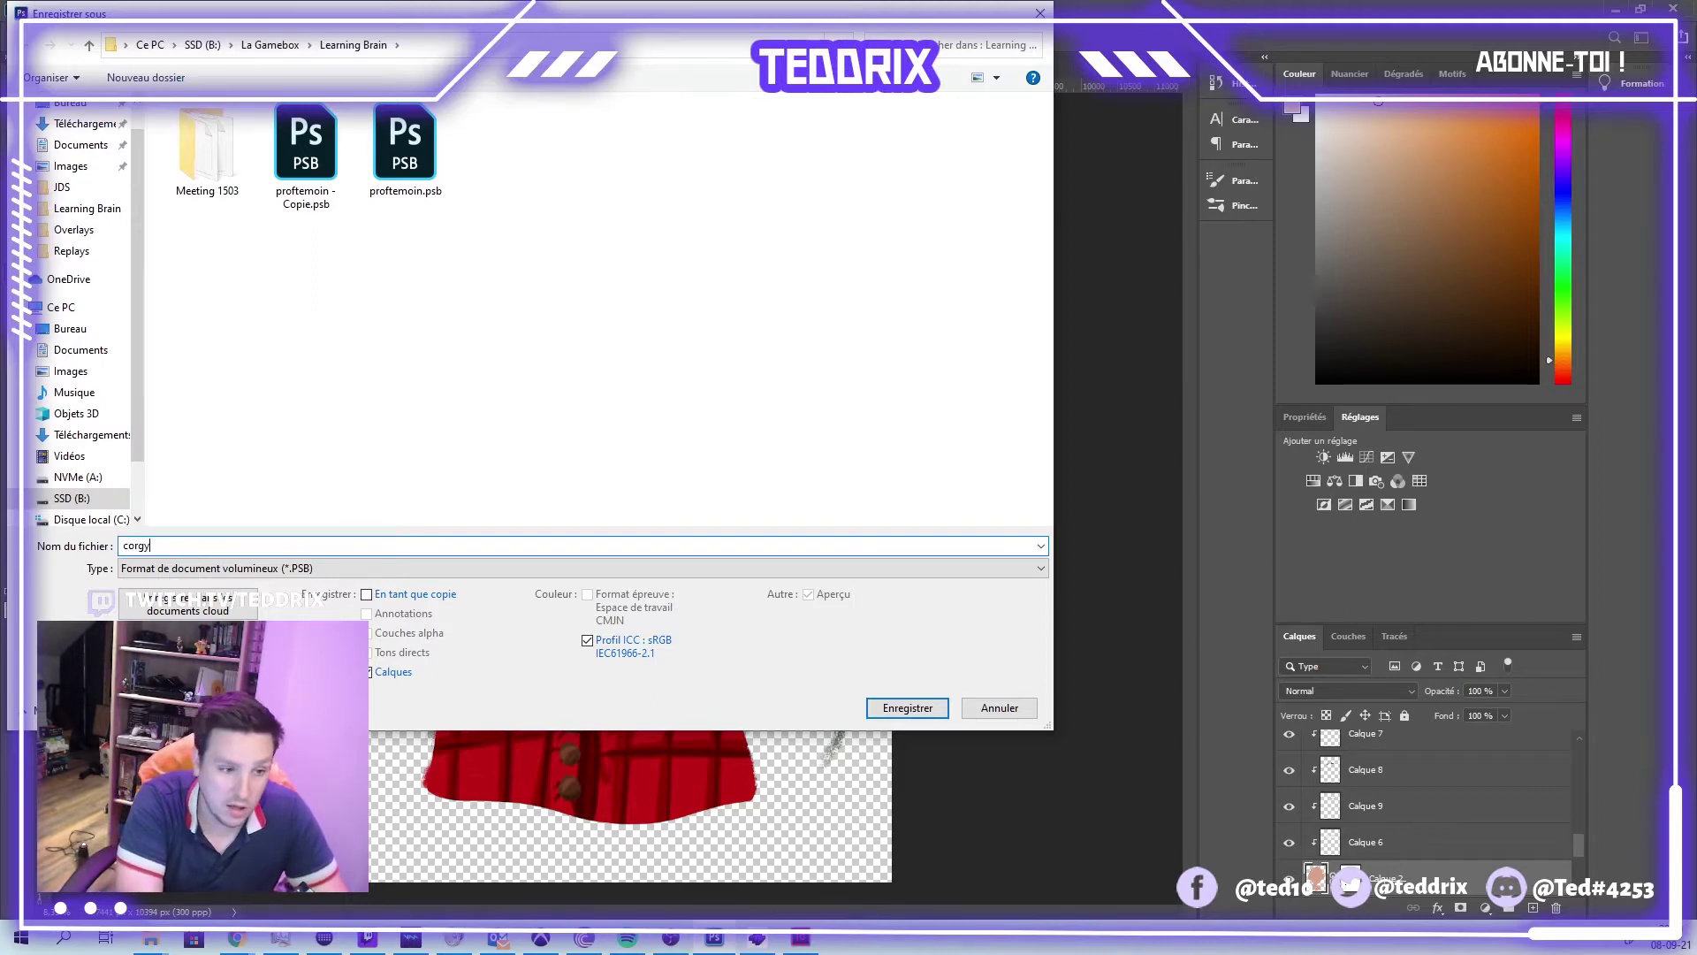
key("Return")
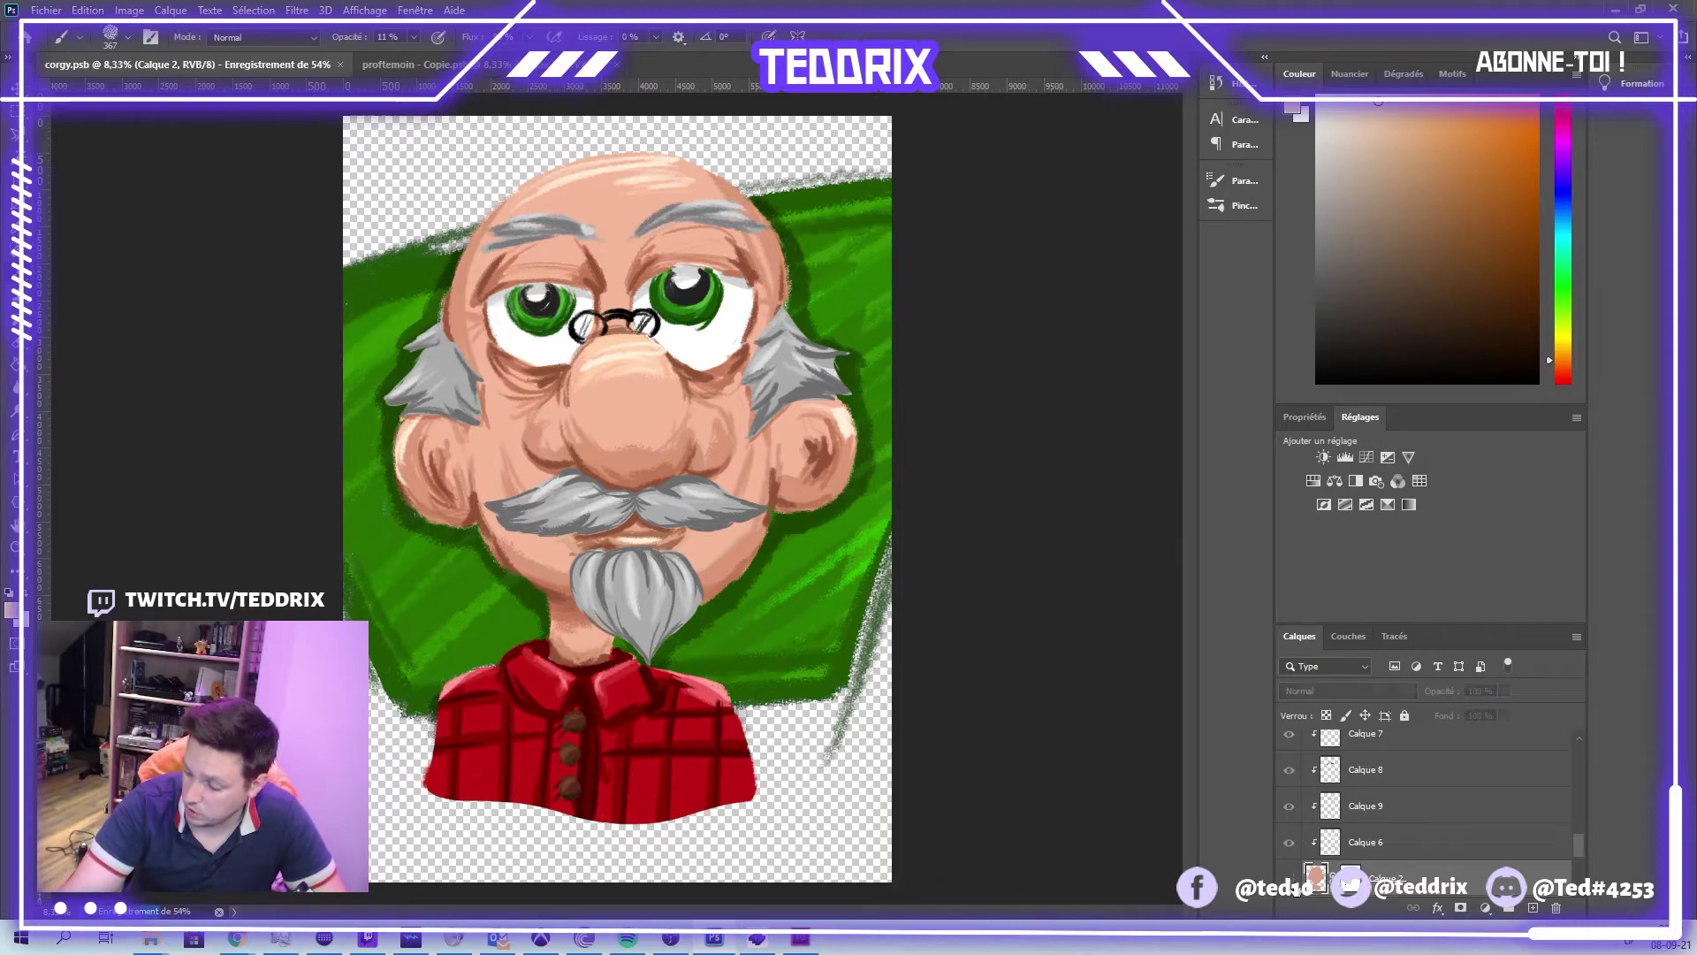
- Hide the professor's adjustment layers and all painted face, hair and clothing layers down through Calque 2
left_click(1289, 878)
scroll(1289, 778, "up", 5)
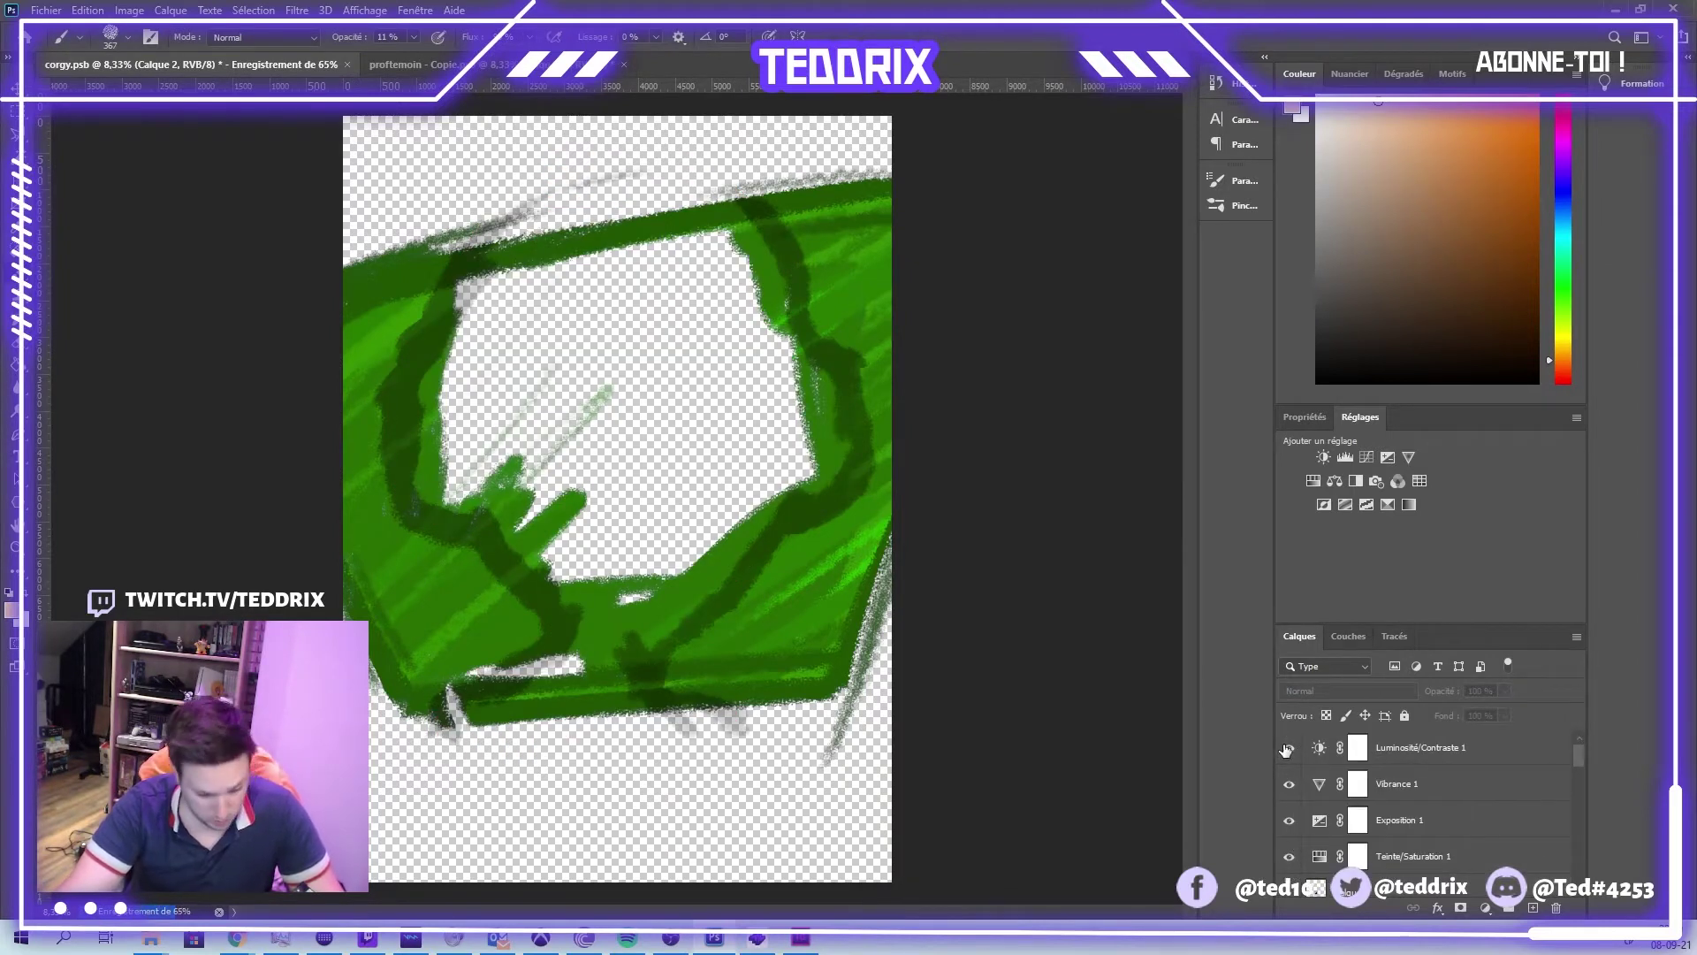
left_click_drag(1286, 749, 1291, 864)
scroll(1290, 853, "down", 3)
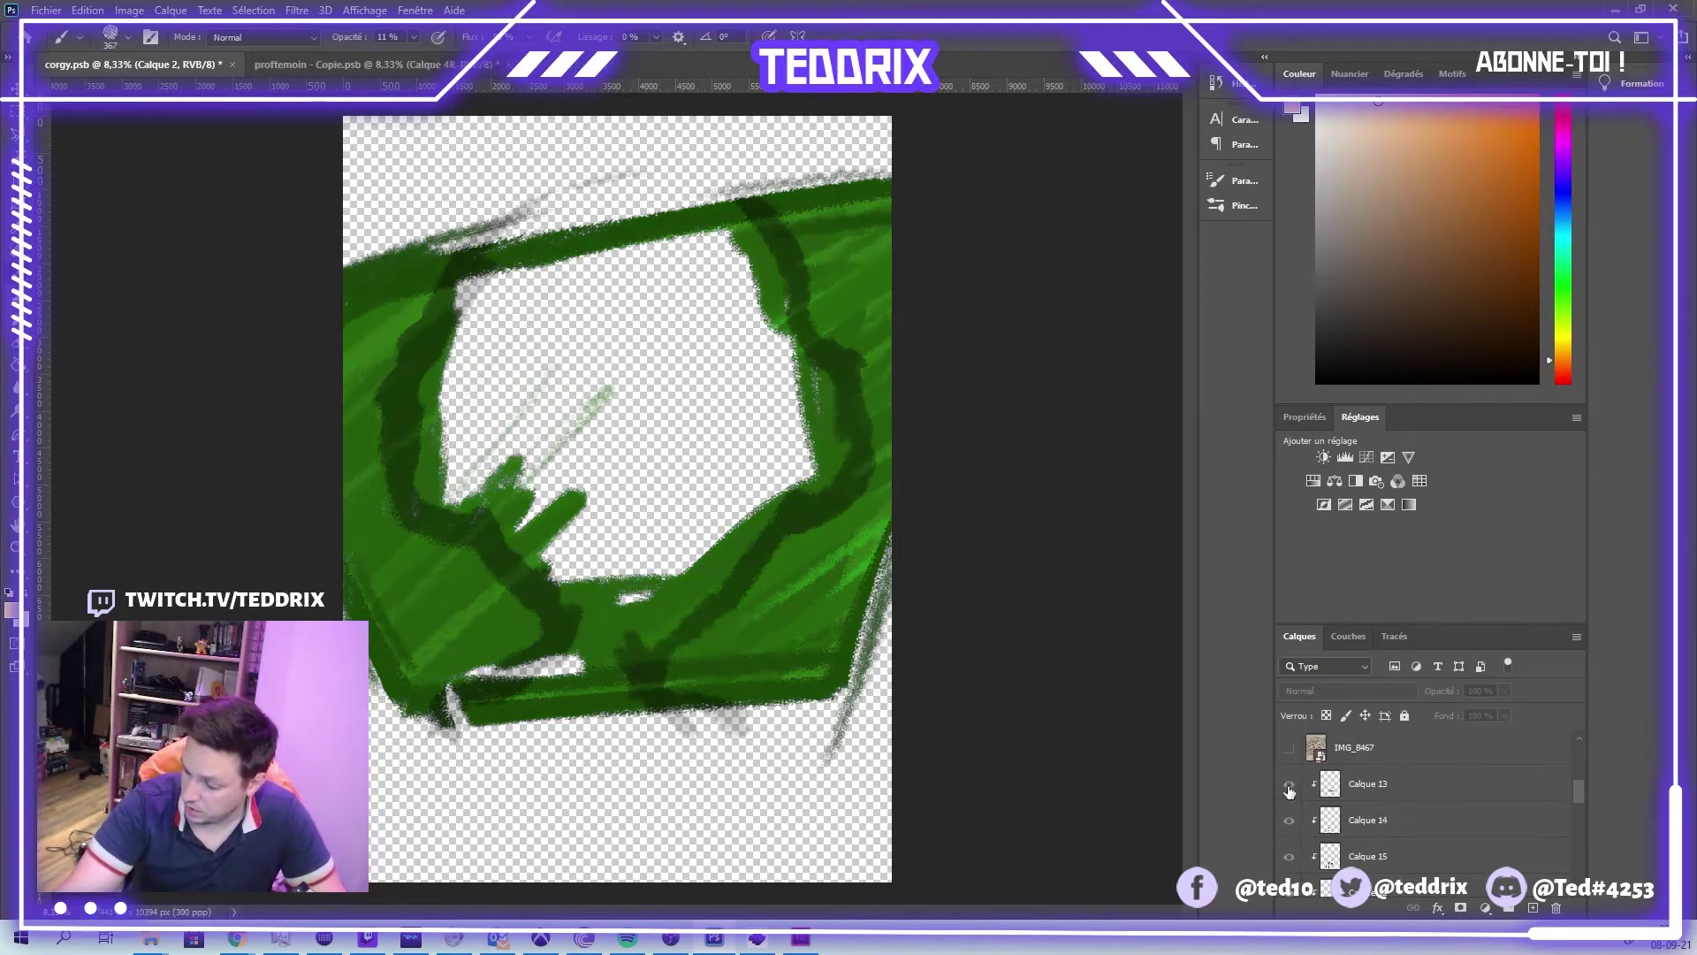
left_click_drag(1289, 789, 1289, 899)
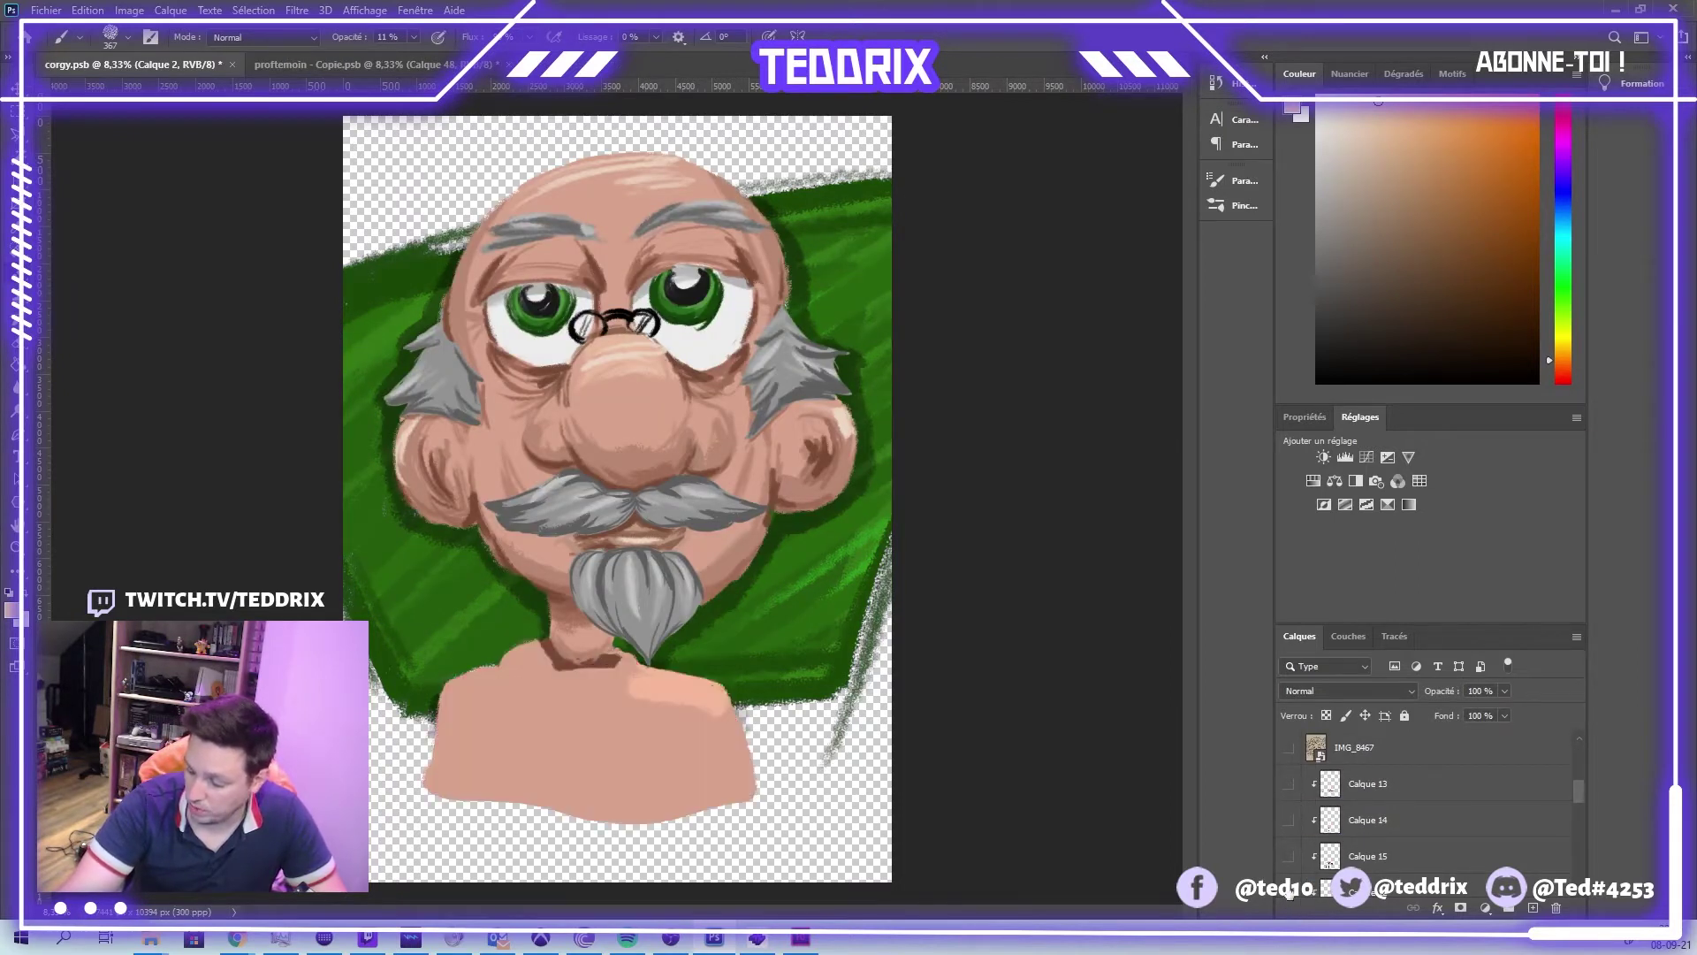
scroll(1283, 805, "down", 3)
left_click_drag(1289, 785, 1289, 856)
scroll(1289, 853, "down", 1)
scroll(1290, 857, "down", 2)
scroll(1291, 855, "down", 2)
left_click(1289, 820)
- Hide the green background layers Calque 19, Calque 17, Calque 16 and the remaining layer below, emptying the canvas
scroll(1288, 817, "down", 2)
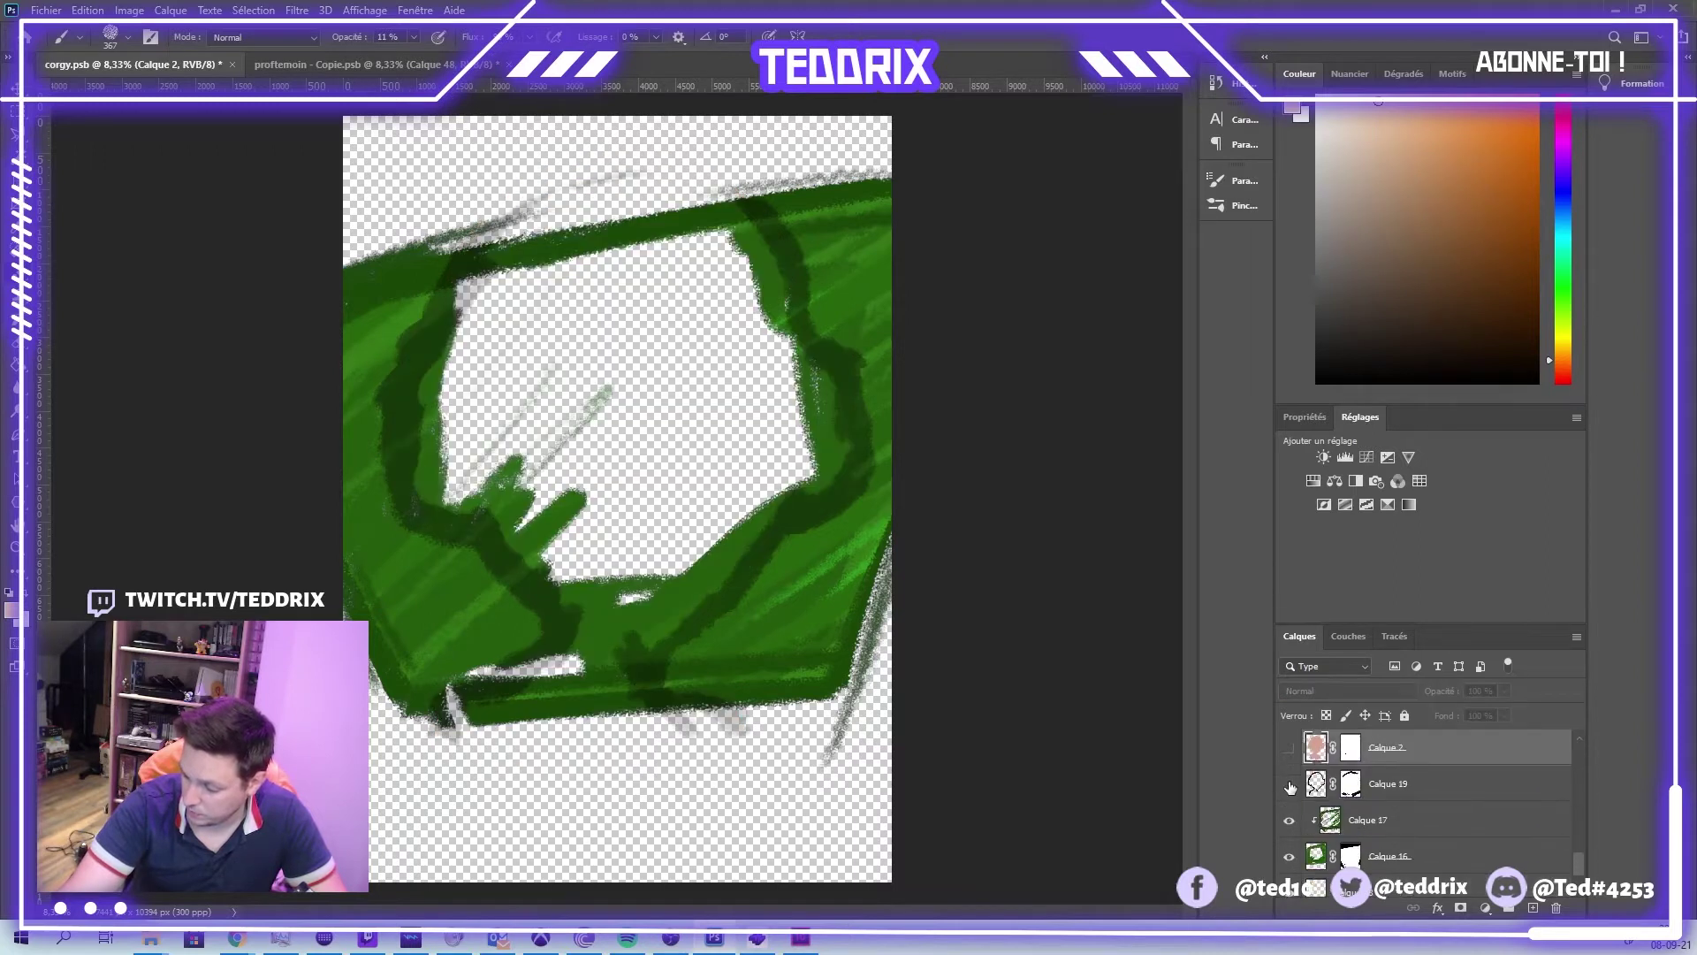
left_click_drag(1291, 786, 1289, 862)
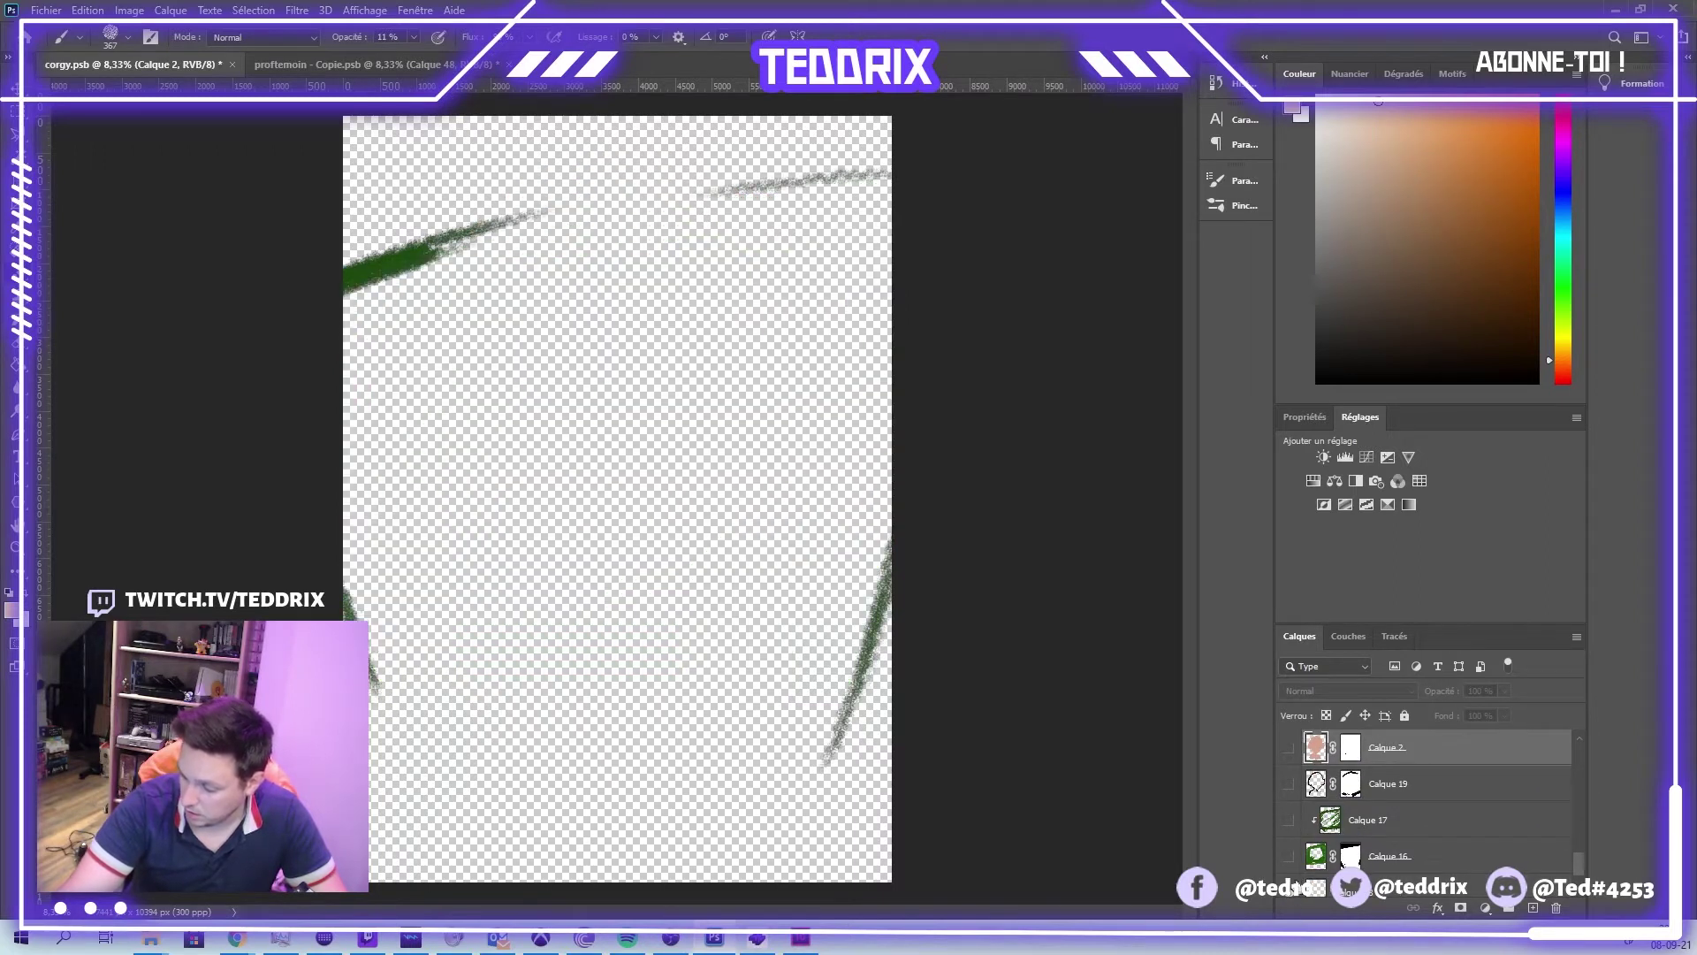
left_click(1290, 898)
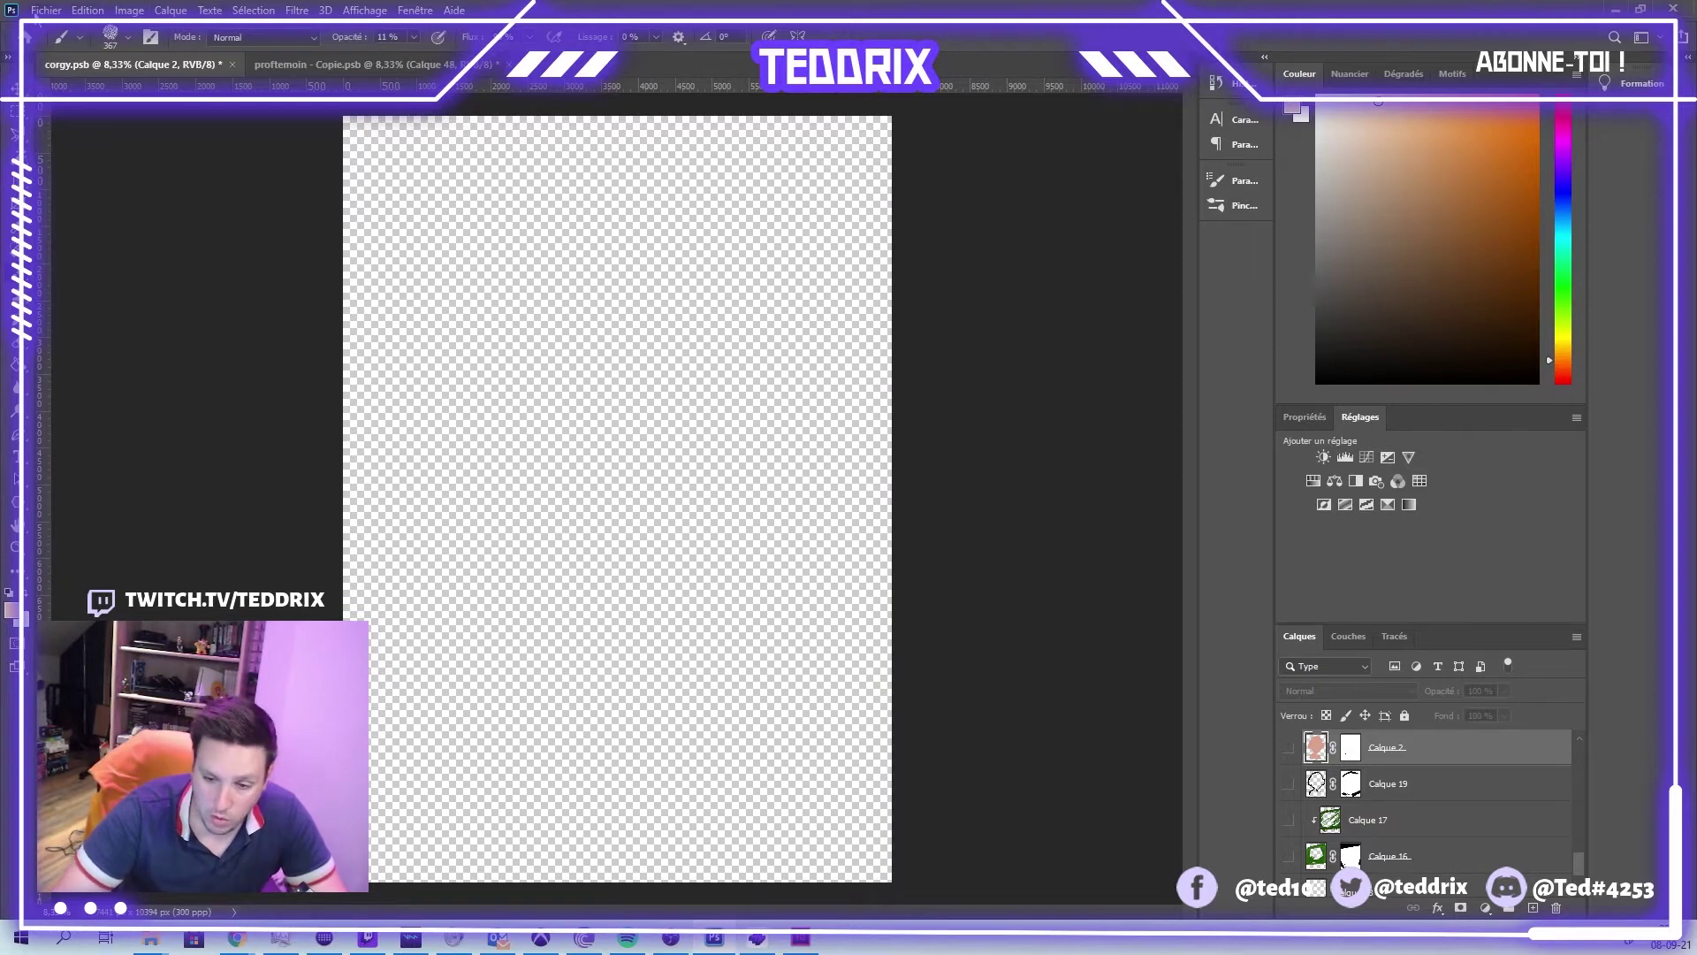
- Place the sketch photo IMG_8468, scale it up to about 284% and position it so the corgi drawing fills the canvas
left_click(46, 10)
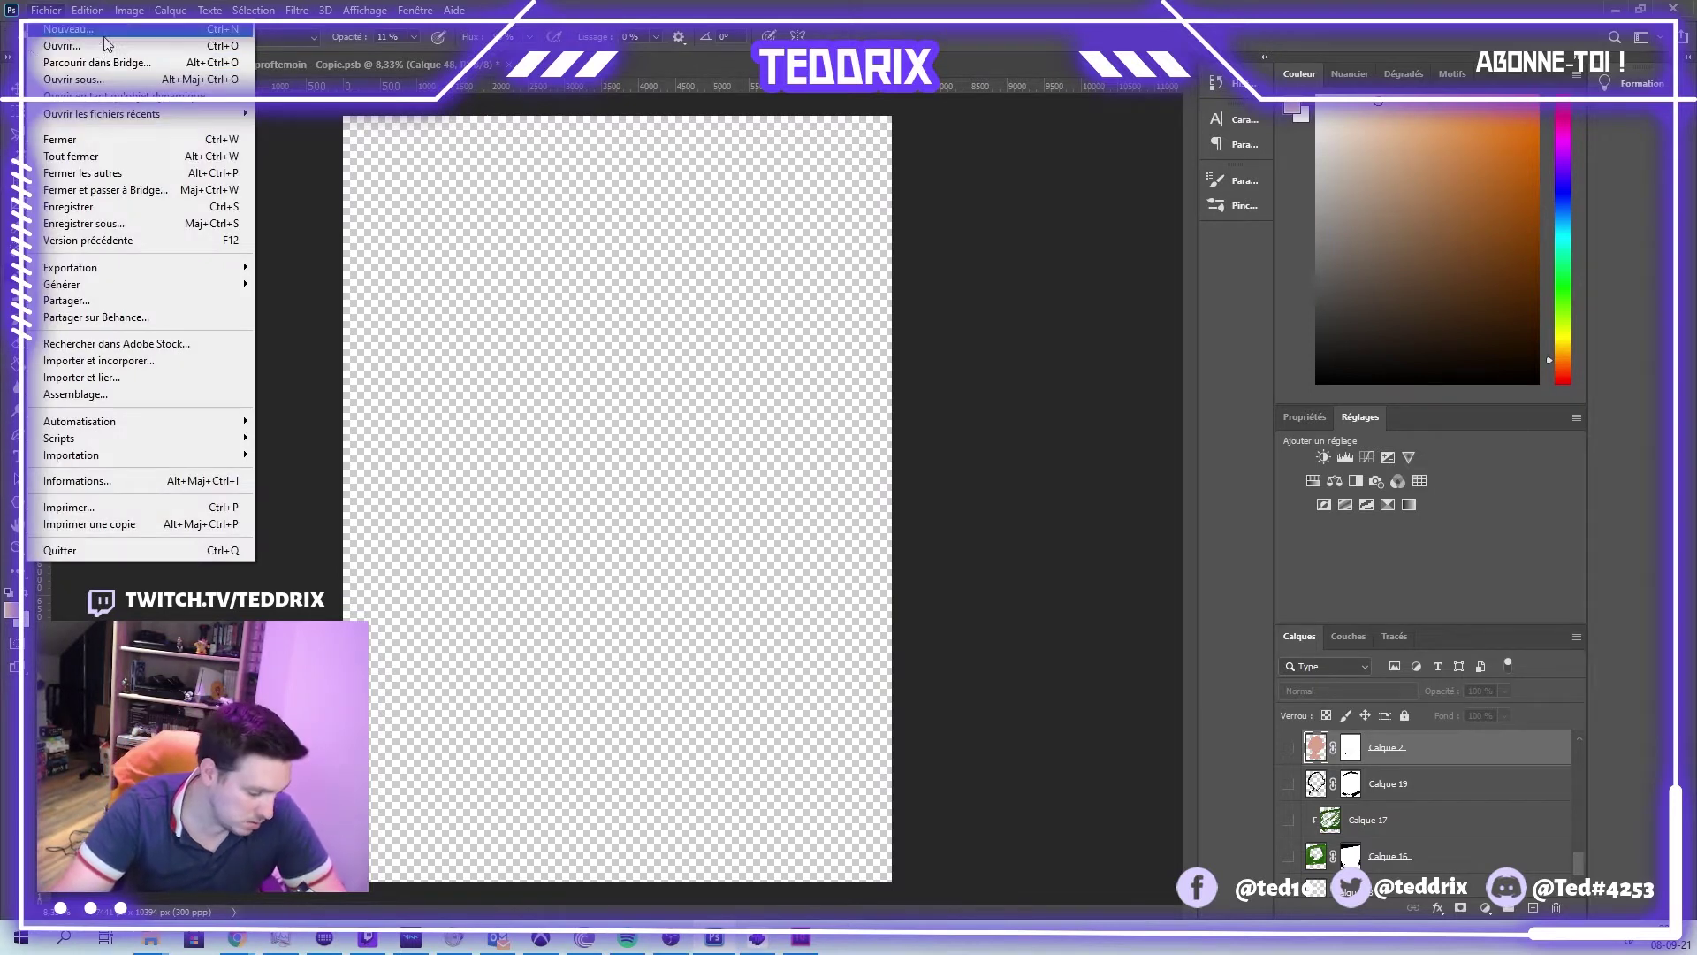
left_click(152, 938)
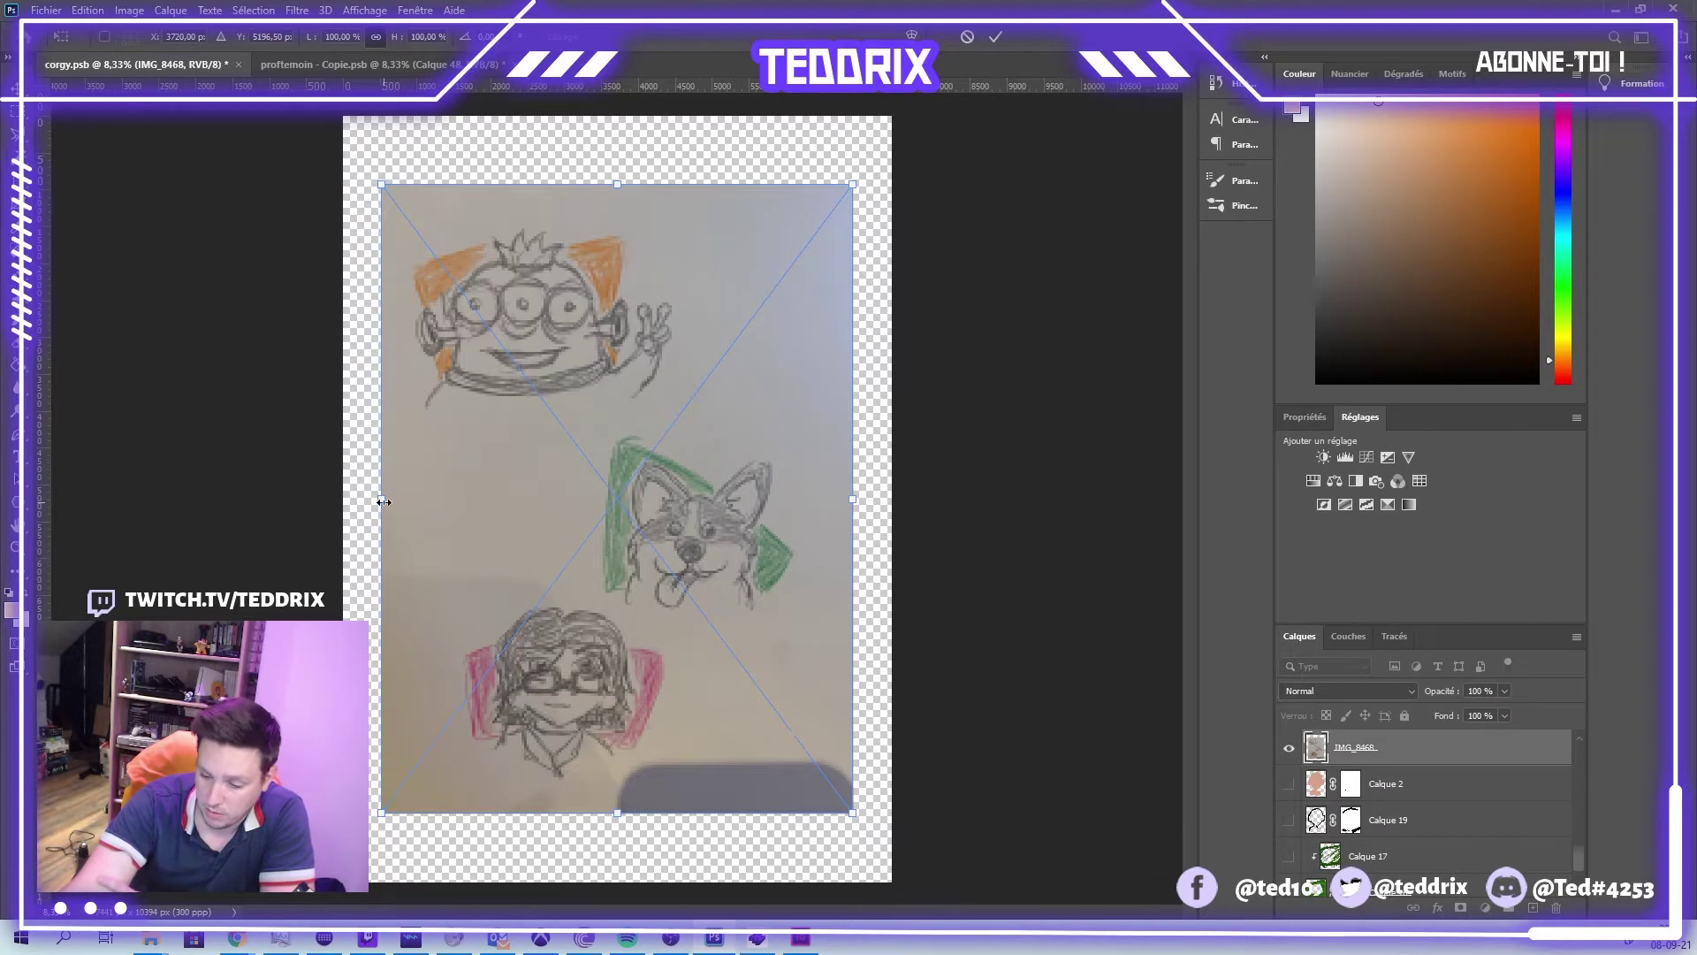
left_click_drag(380, 497, 2, 499)
left_click_drag(708, 650, 826, 570)
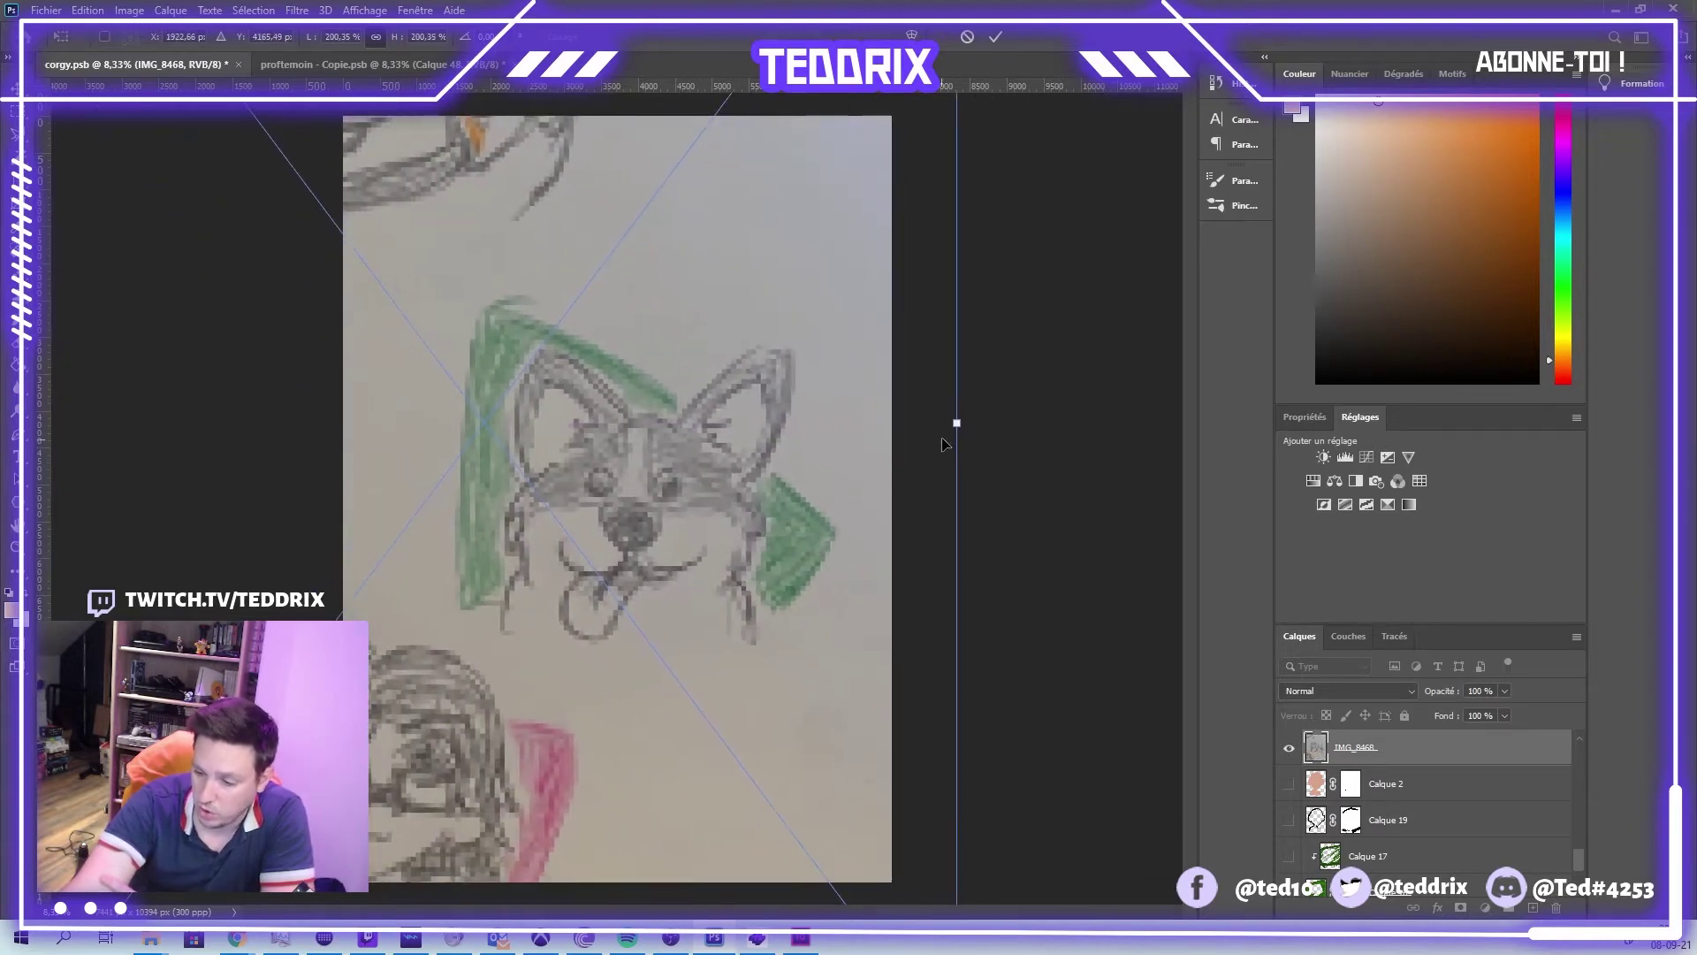
left_click_drag(953, 426, 1249, 409)
left_click_drag(672, 598, 450, 573)
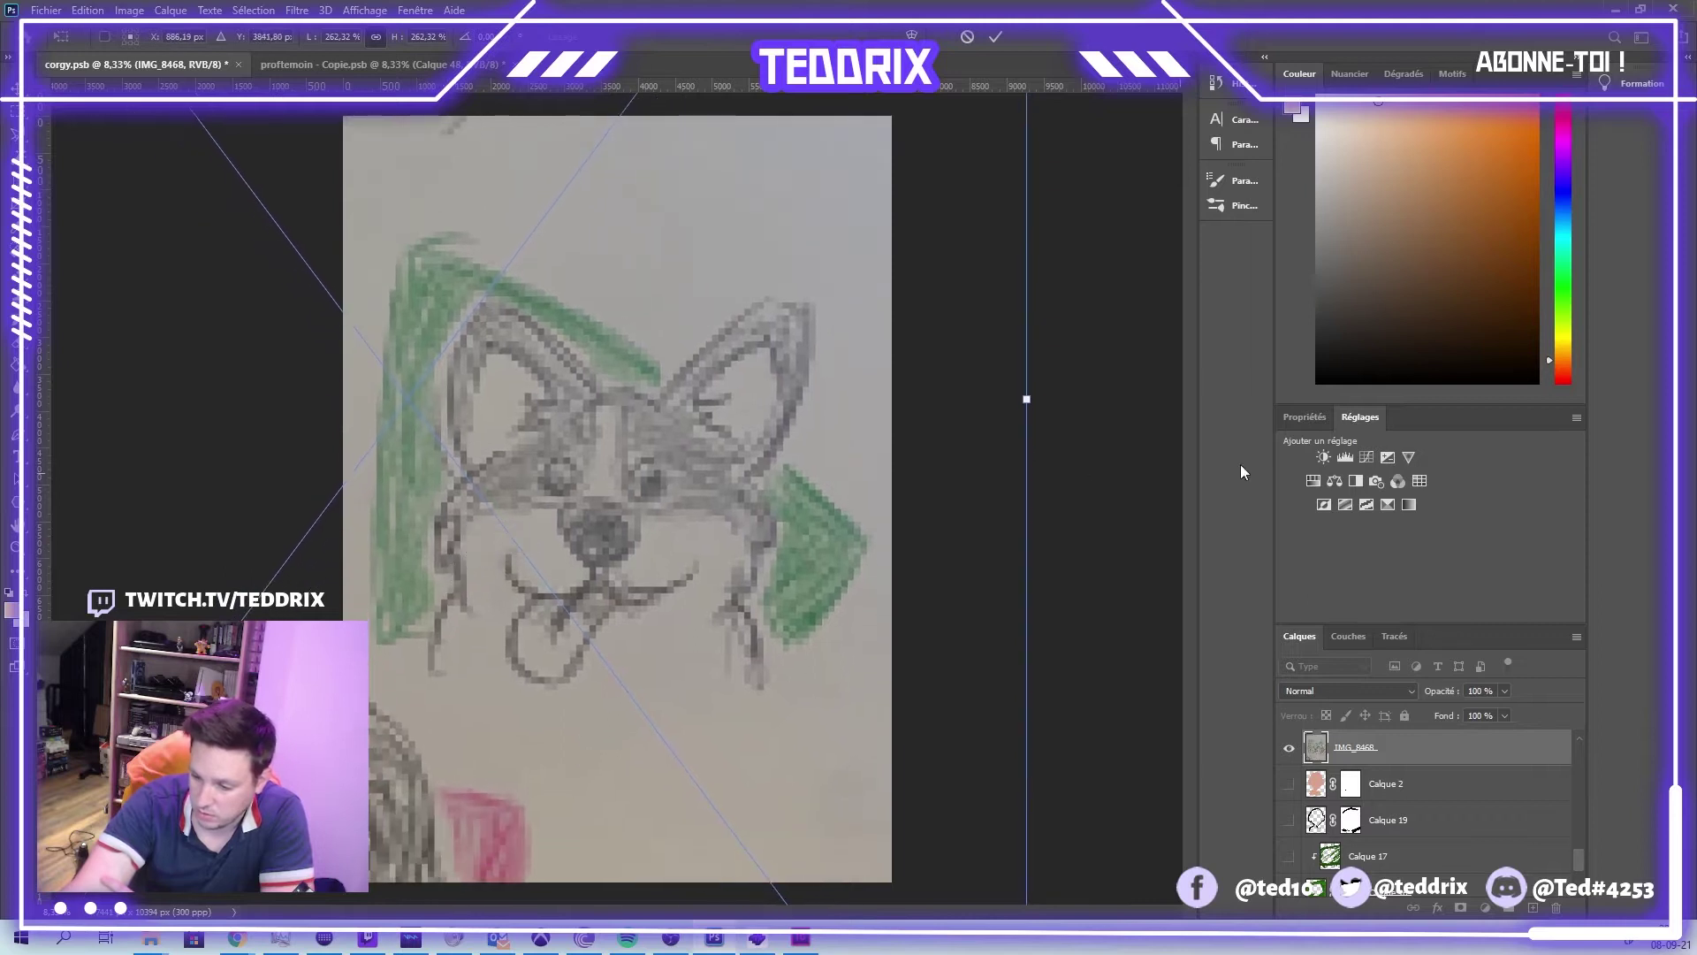
left_click_drag(814, 501, 724, 449)
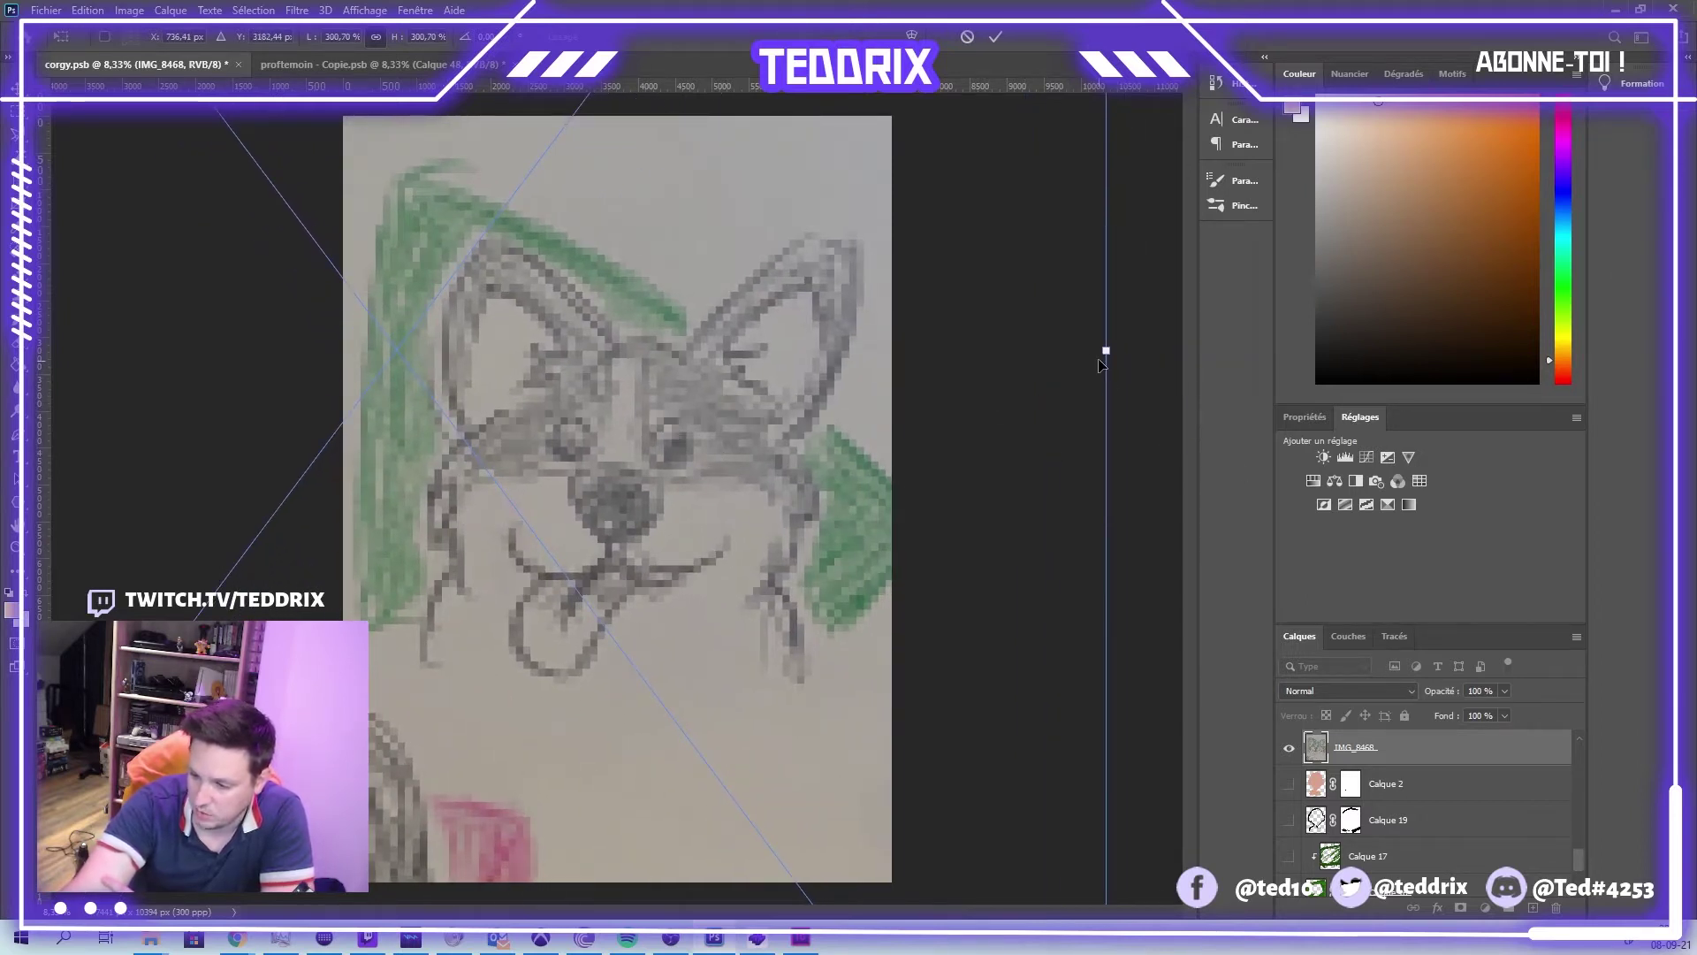
left_click_drag(1106, 350, 1047, 350)
left_click_drag(745, 522, 757, 516)
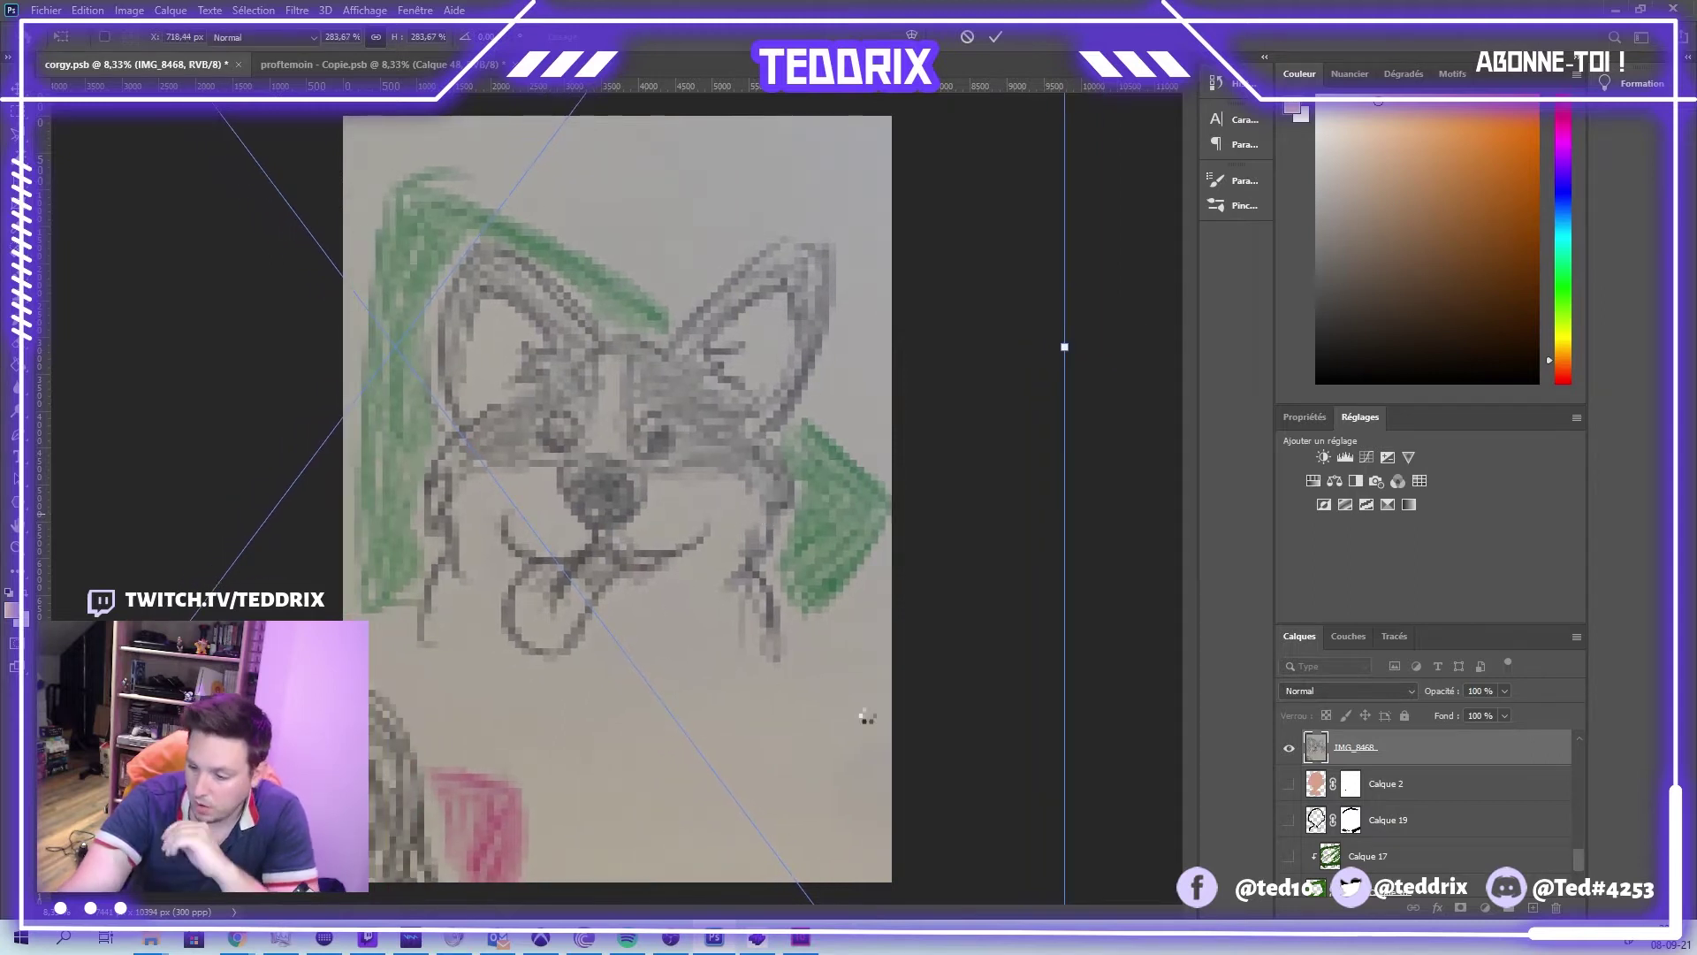
key("Return")
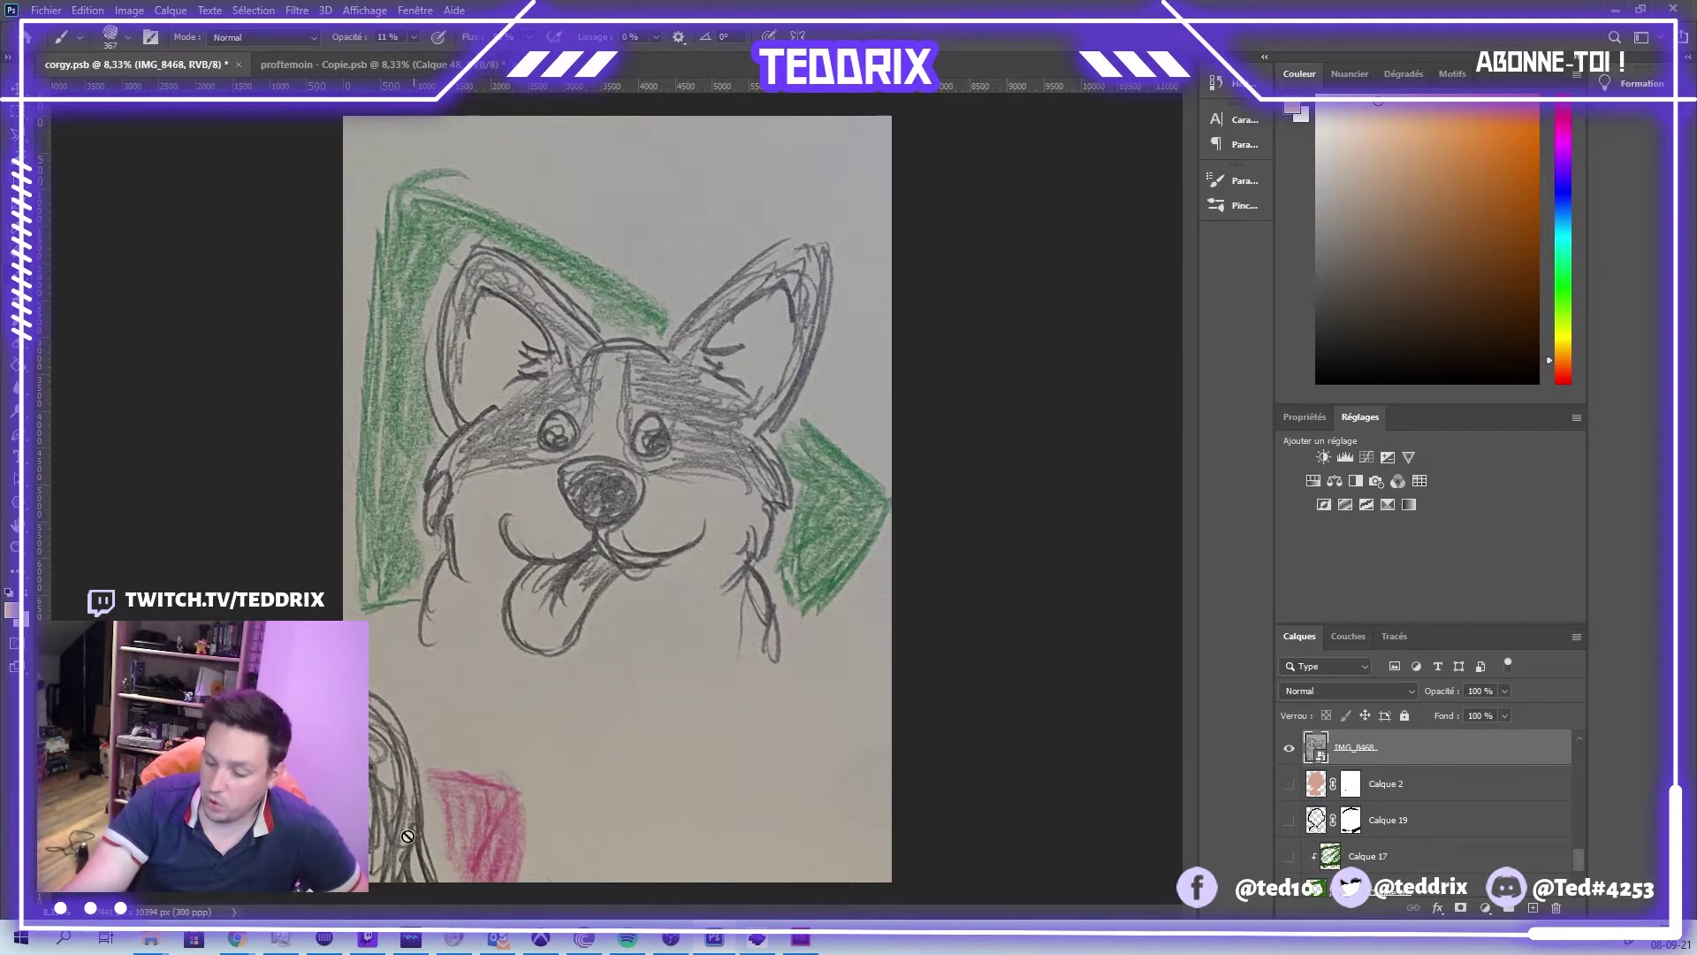
- Paste the copied corgi reference photo above the sketch, resize it to about 95% and place it in the canvas's upper-right corner
mouse_move(235, 937)
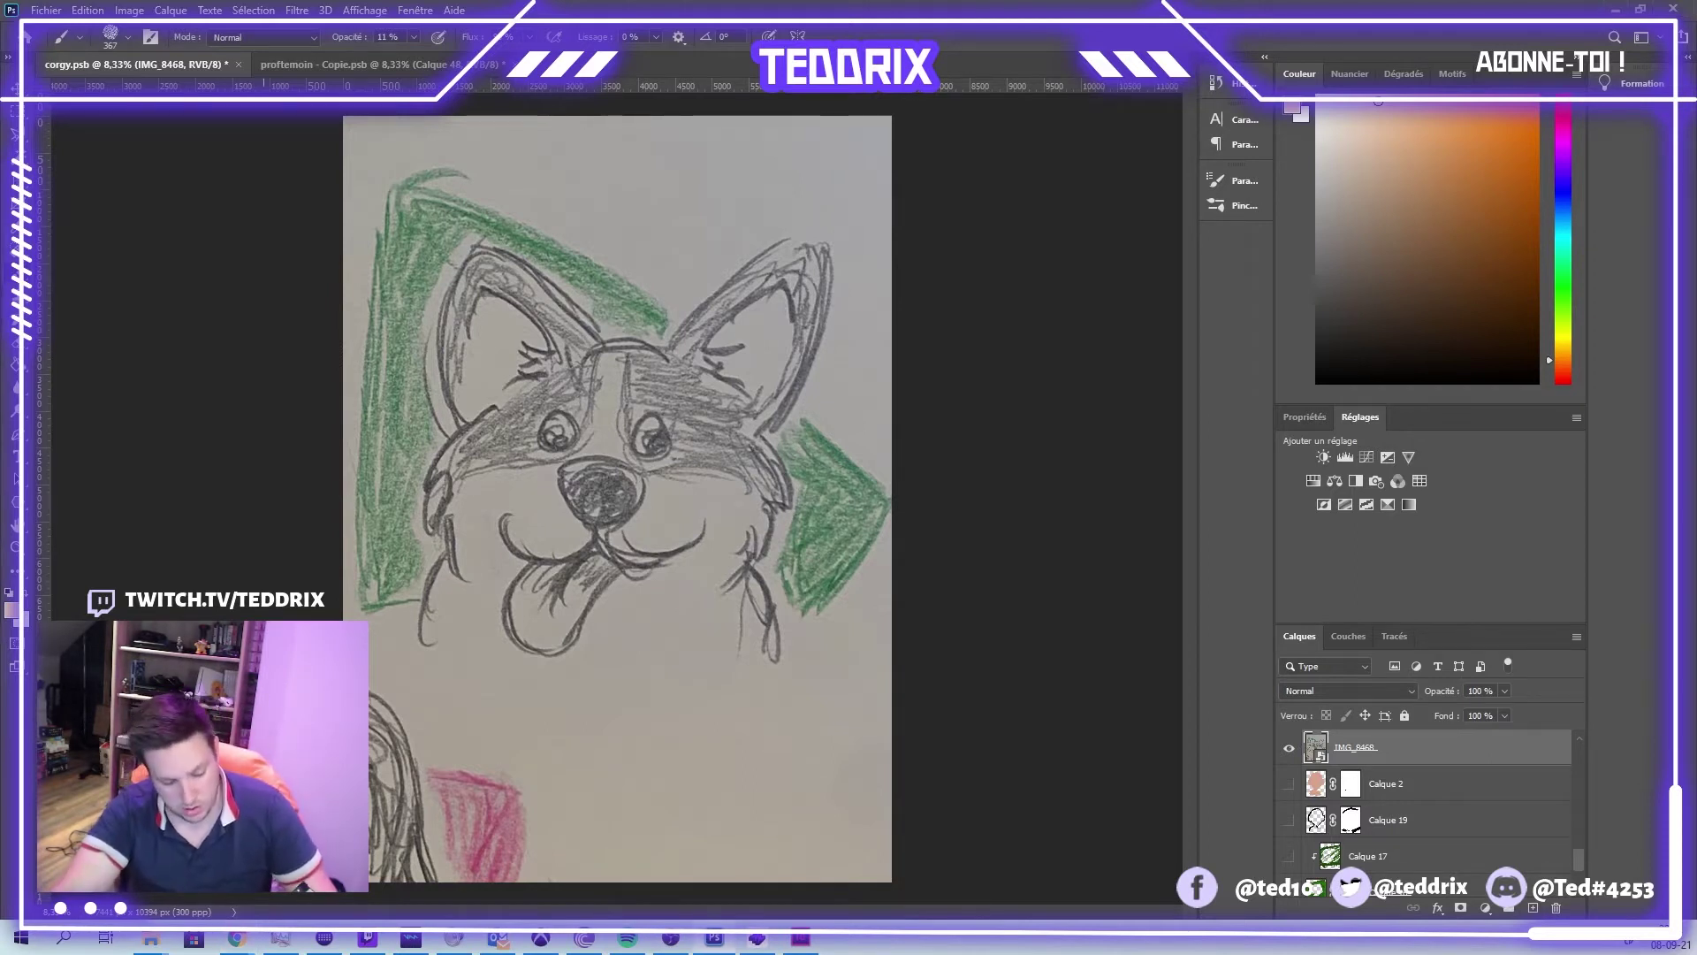
key("ctrl+v")
key("ctrl+t")
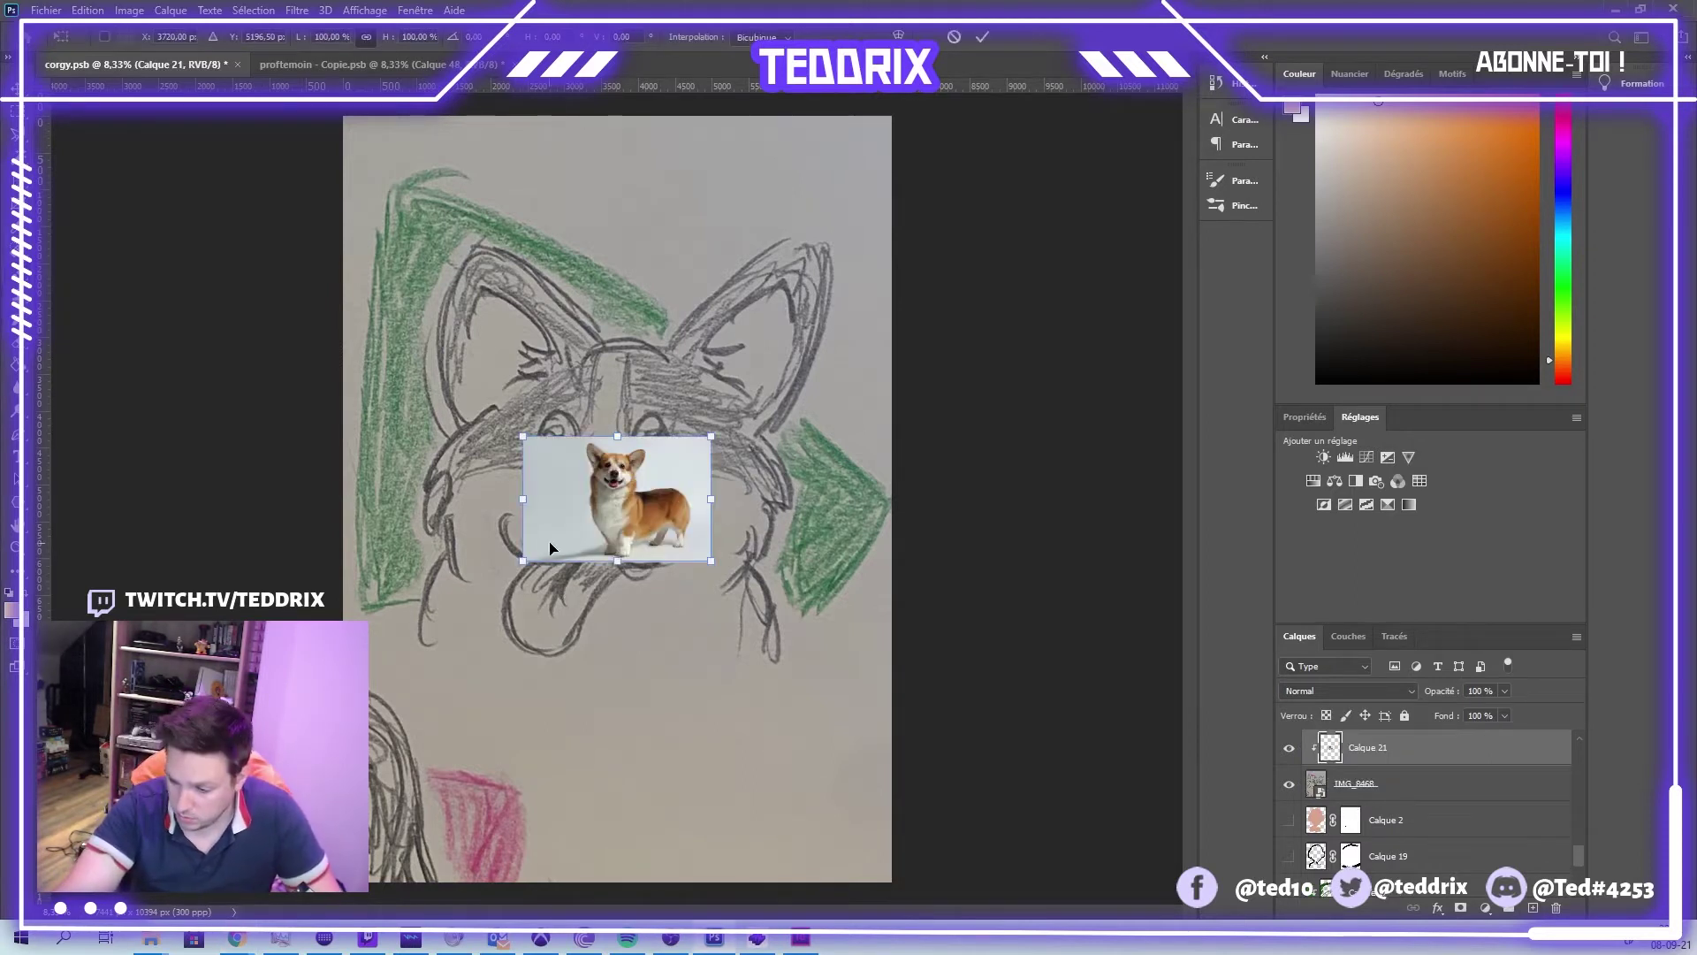
left_click_drag(711, 498, 943, 504)
left_click_drag(804, 515, 573, 715)
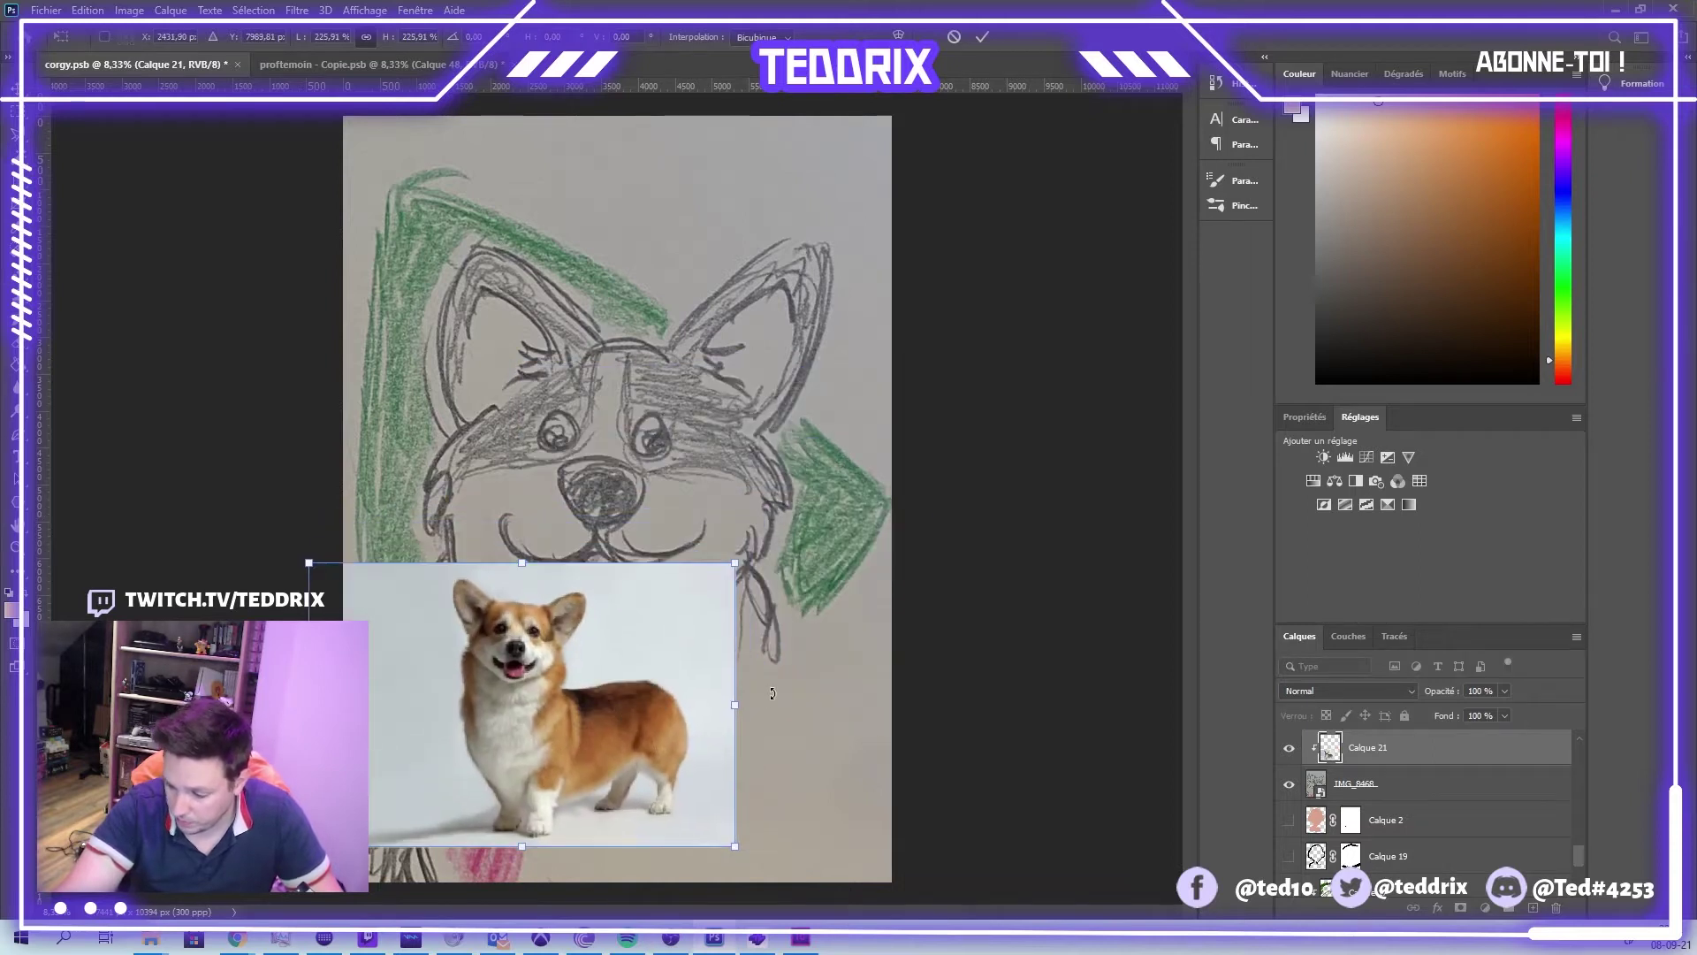
left_click_drag(733, 704, 920, 704)
left_click_drag(745, 663, 727, 641)
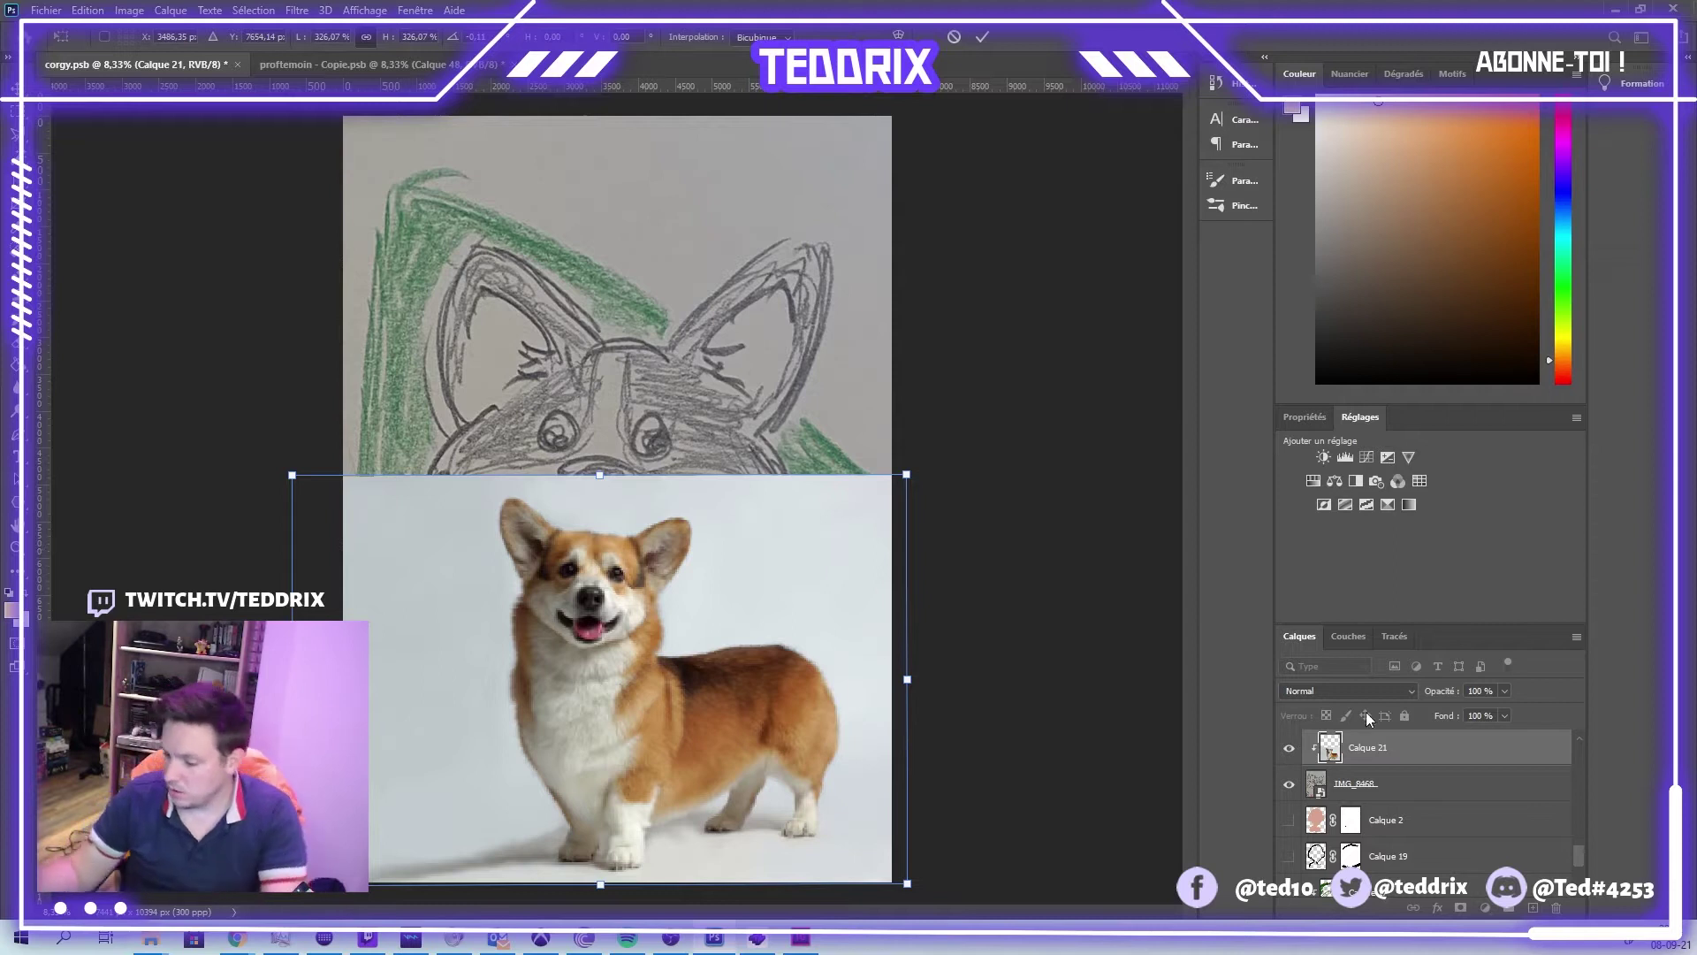
mouse_move(907, 474)
left_mouse_down()
mouse_move(475, 759)
mouse_move(663, 502)
mouse_move(882, 139)
left_mouse_up()
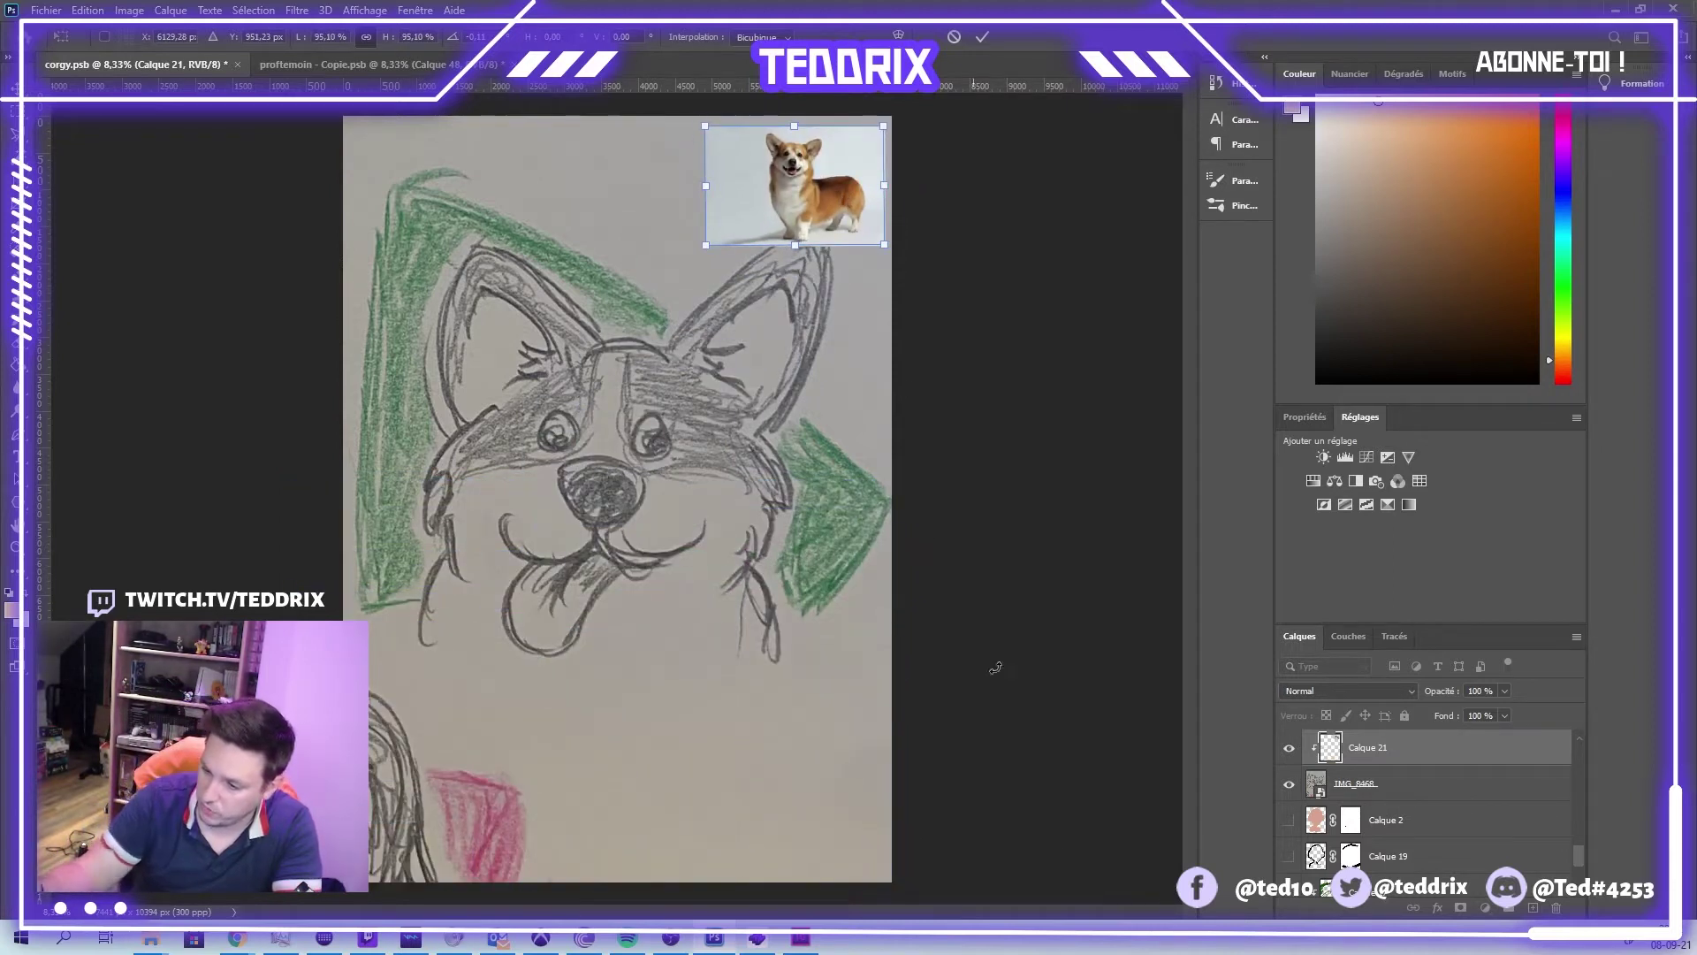
key("Return")
- Add an empty layer between Calque 2 and the IMG_8468 sketch, and try a sketch opacity of 65%
left_click(1457, 804)
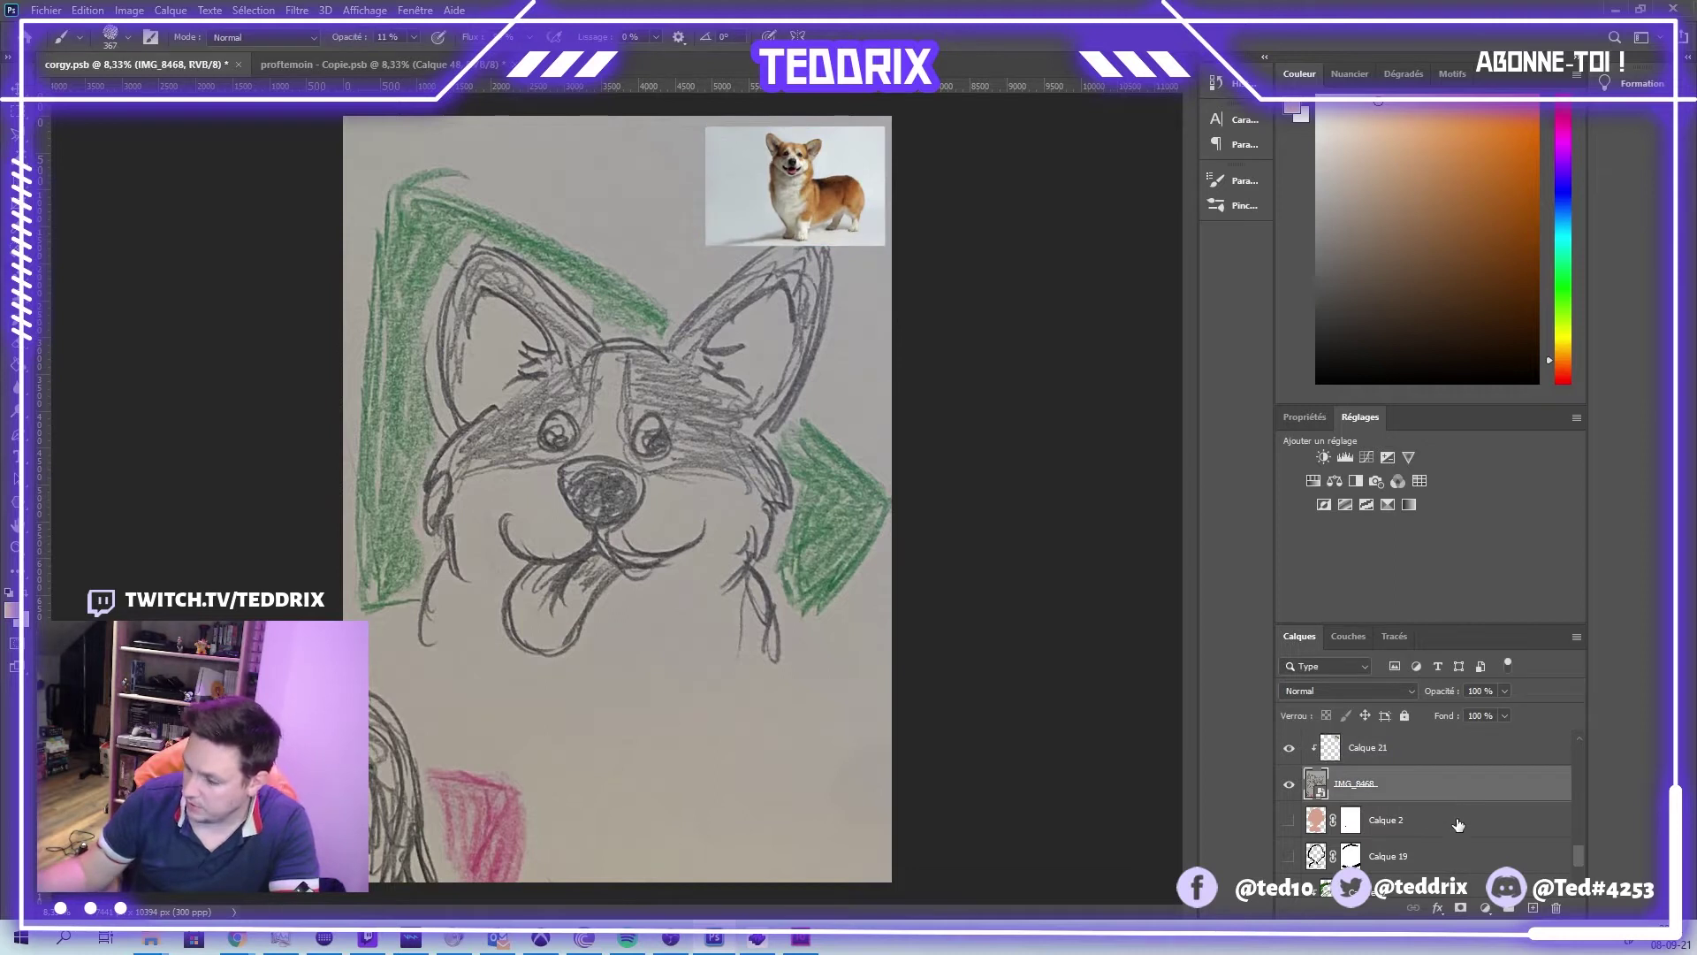
left_click(1465, 814)
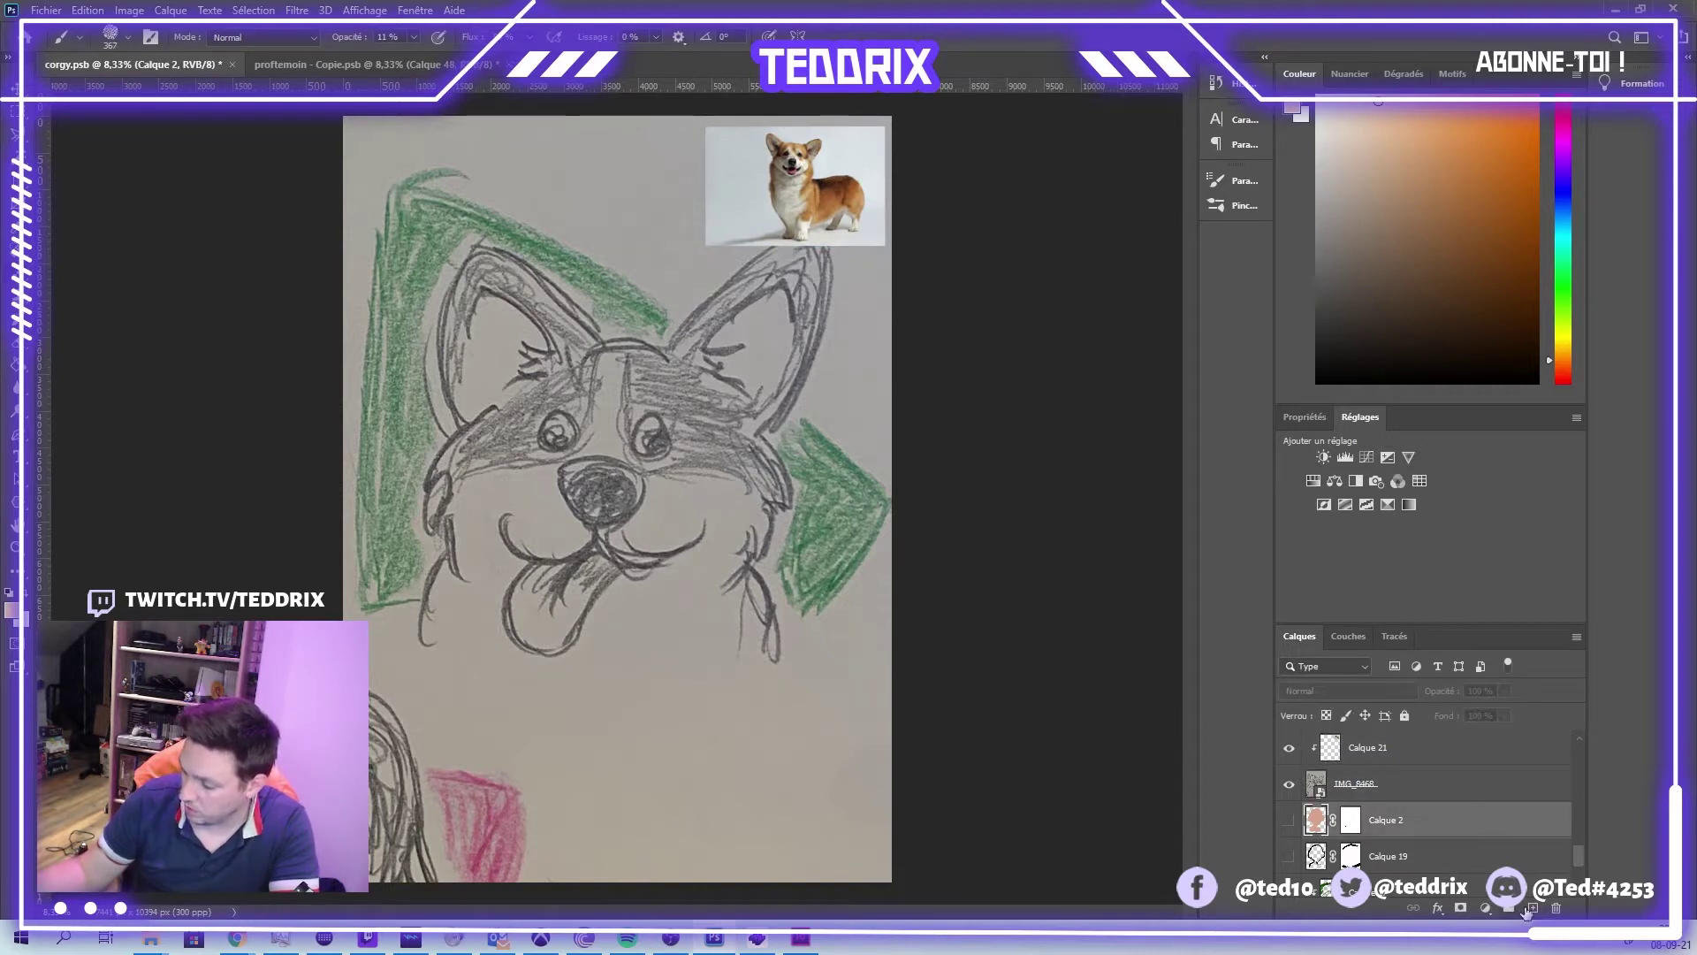
left_click(1530, 908)
left_click(1453, 791)
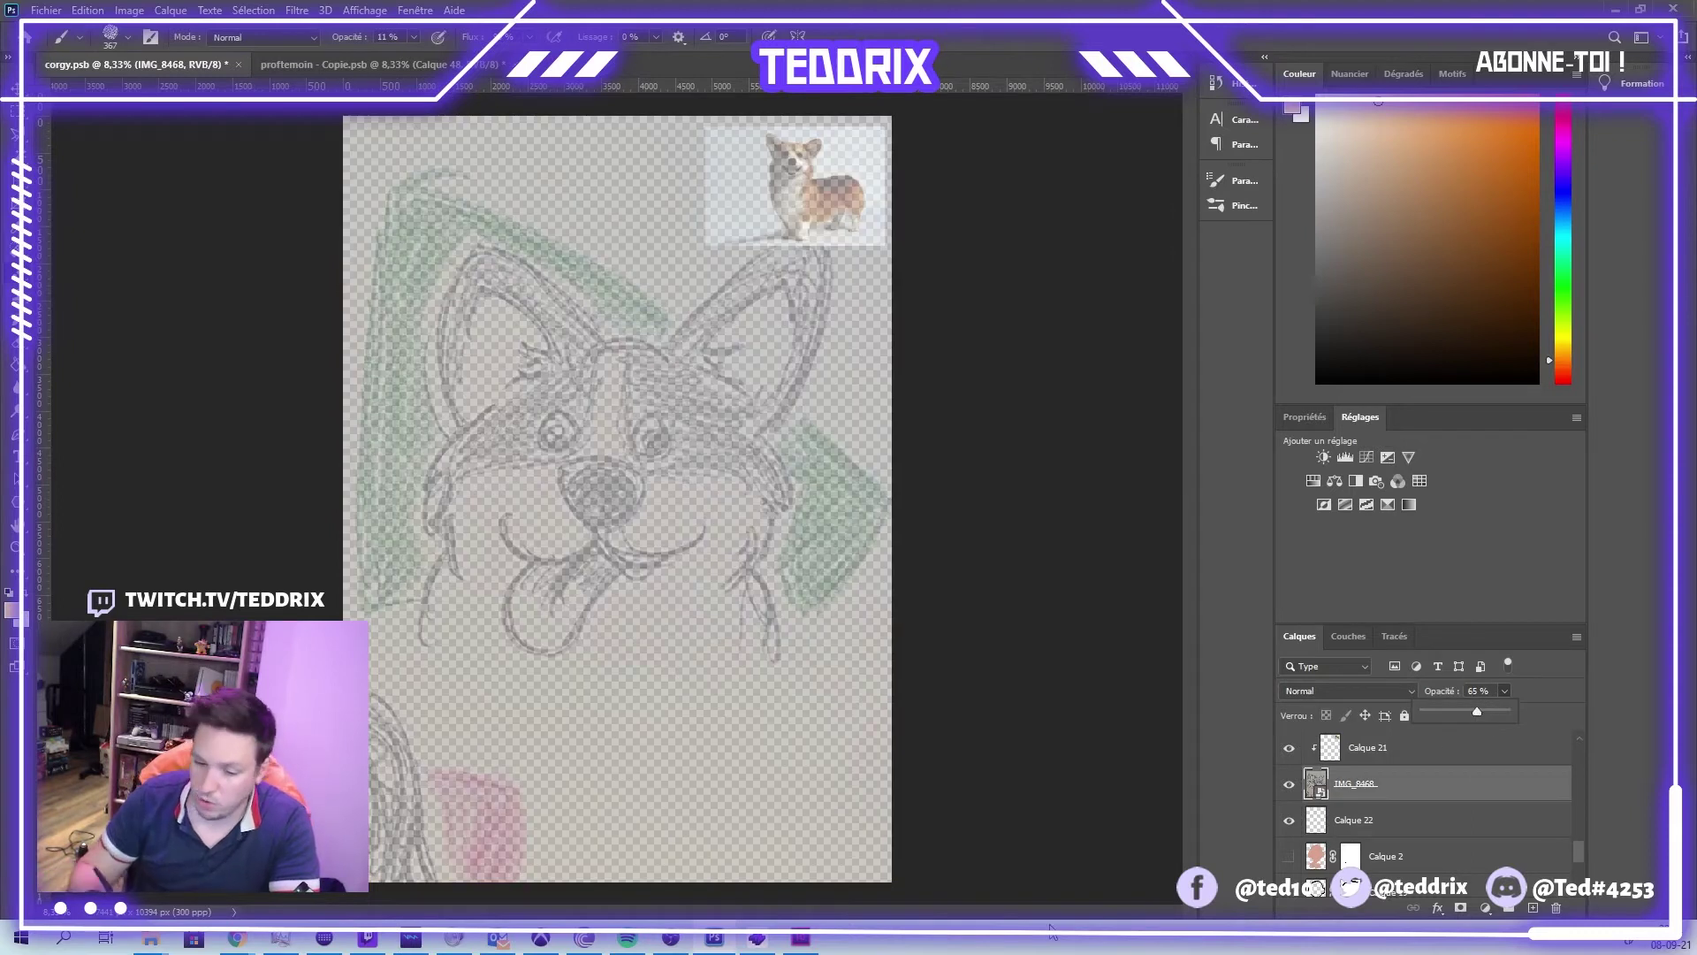
left_click(1452, 277)
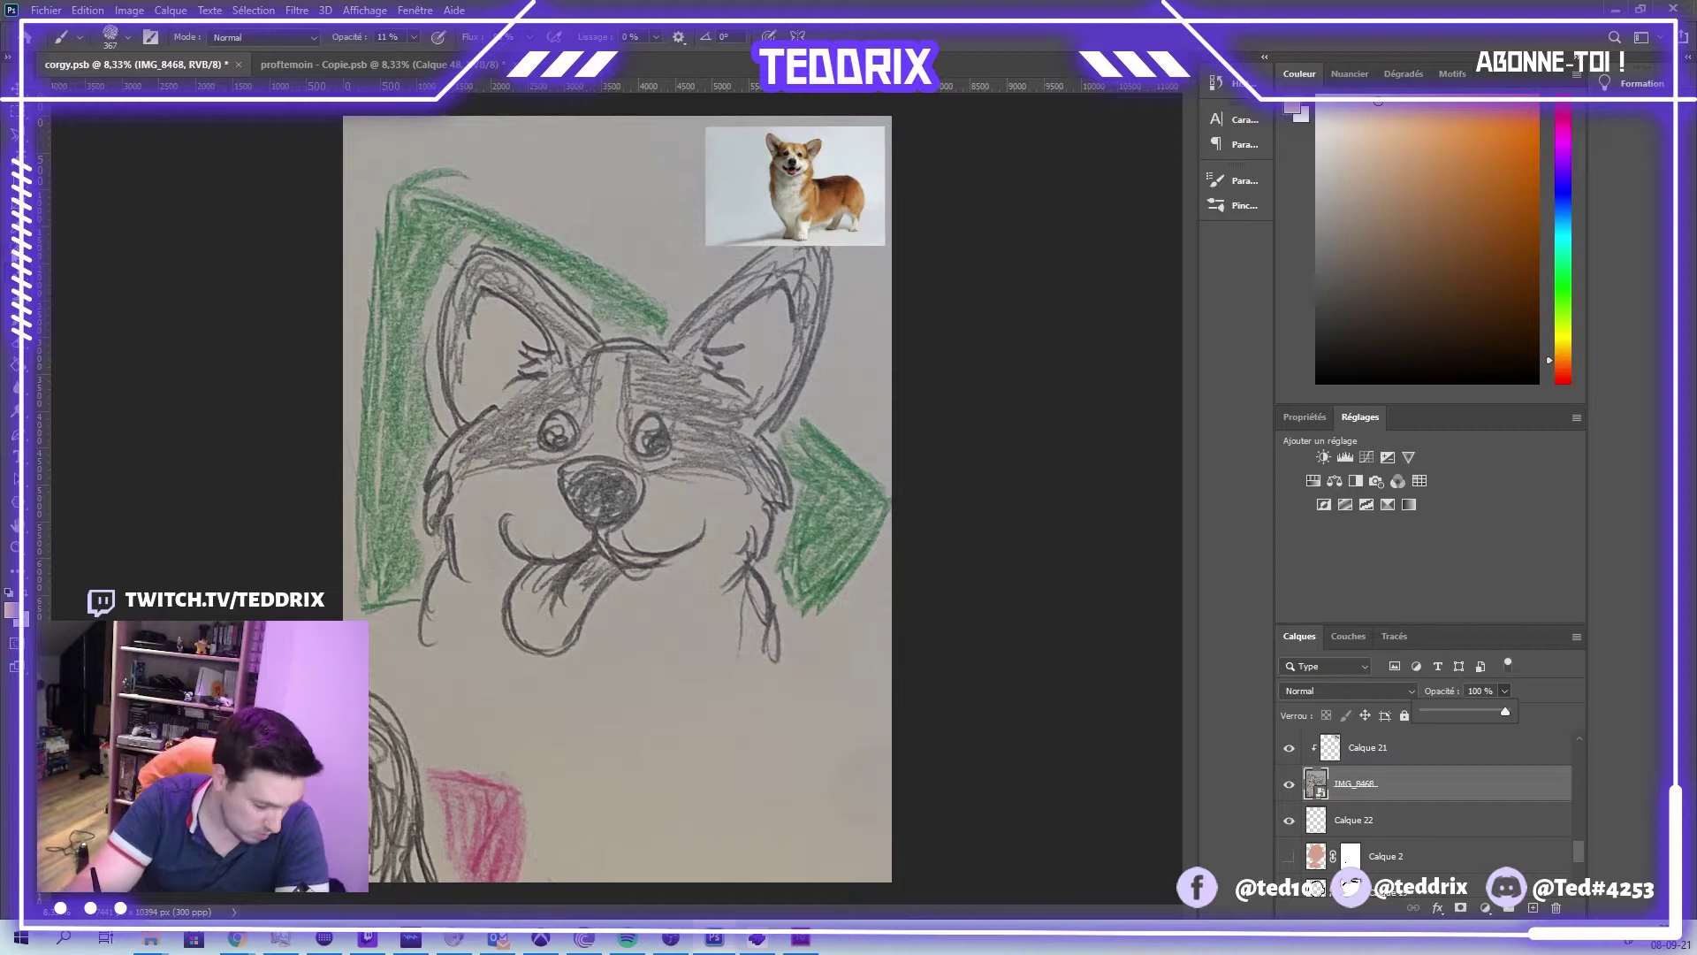
- Sample an orange-brown from the reference corgi's back and ready the Brush on the empty layer beneath the sketch
key("i")
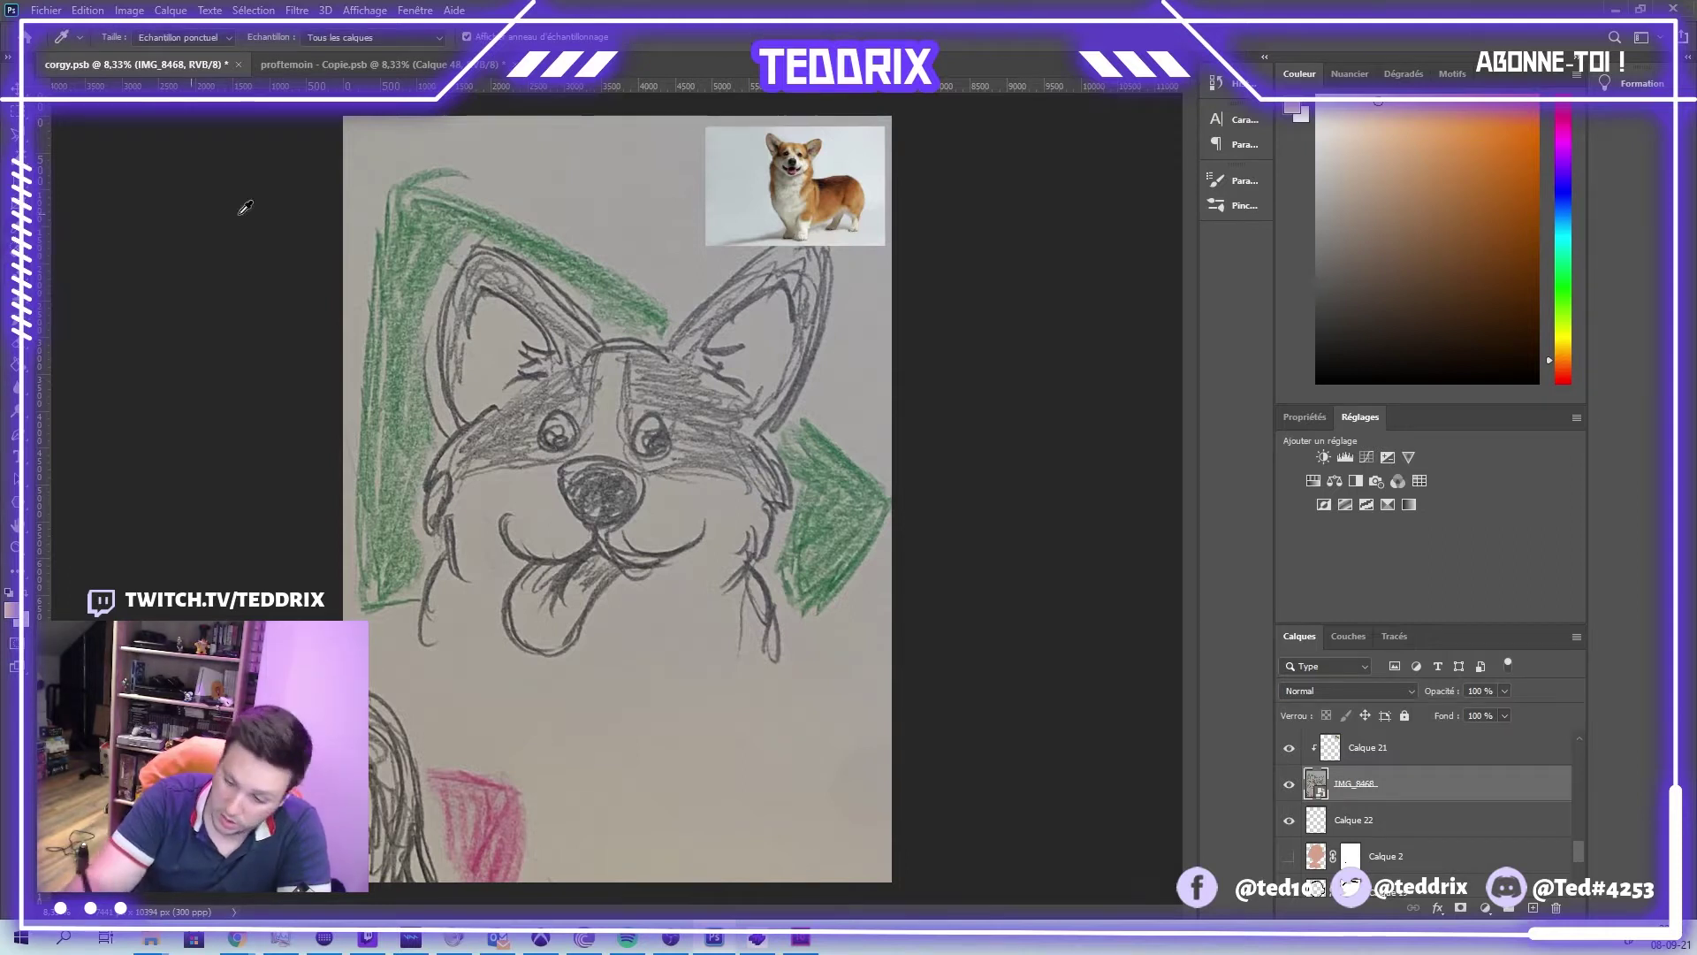
left_click(822, 189)
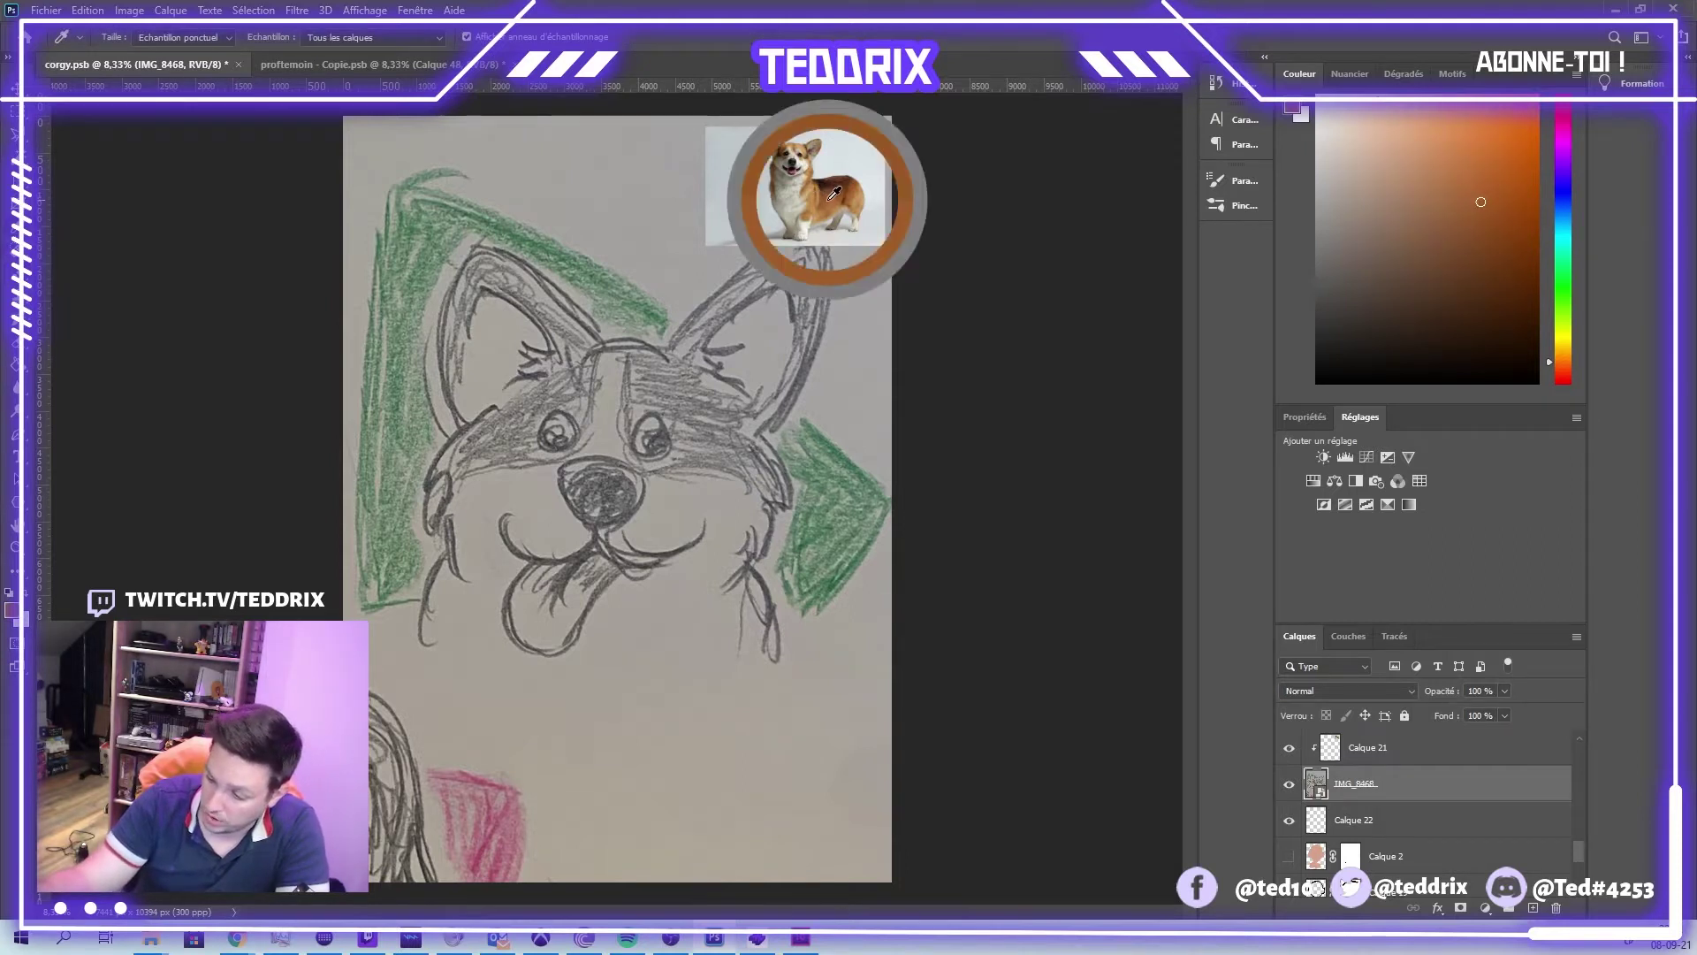
left_click(837, 190)
left_click_drag(837, 190, 835, 191)
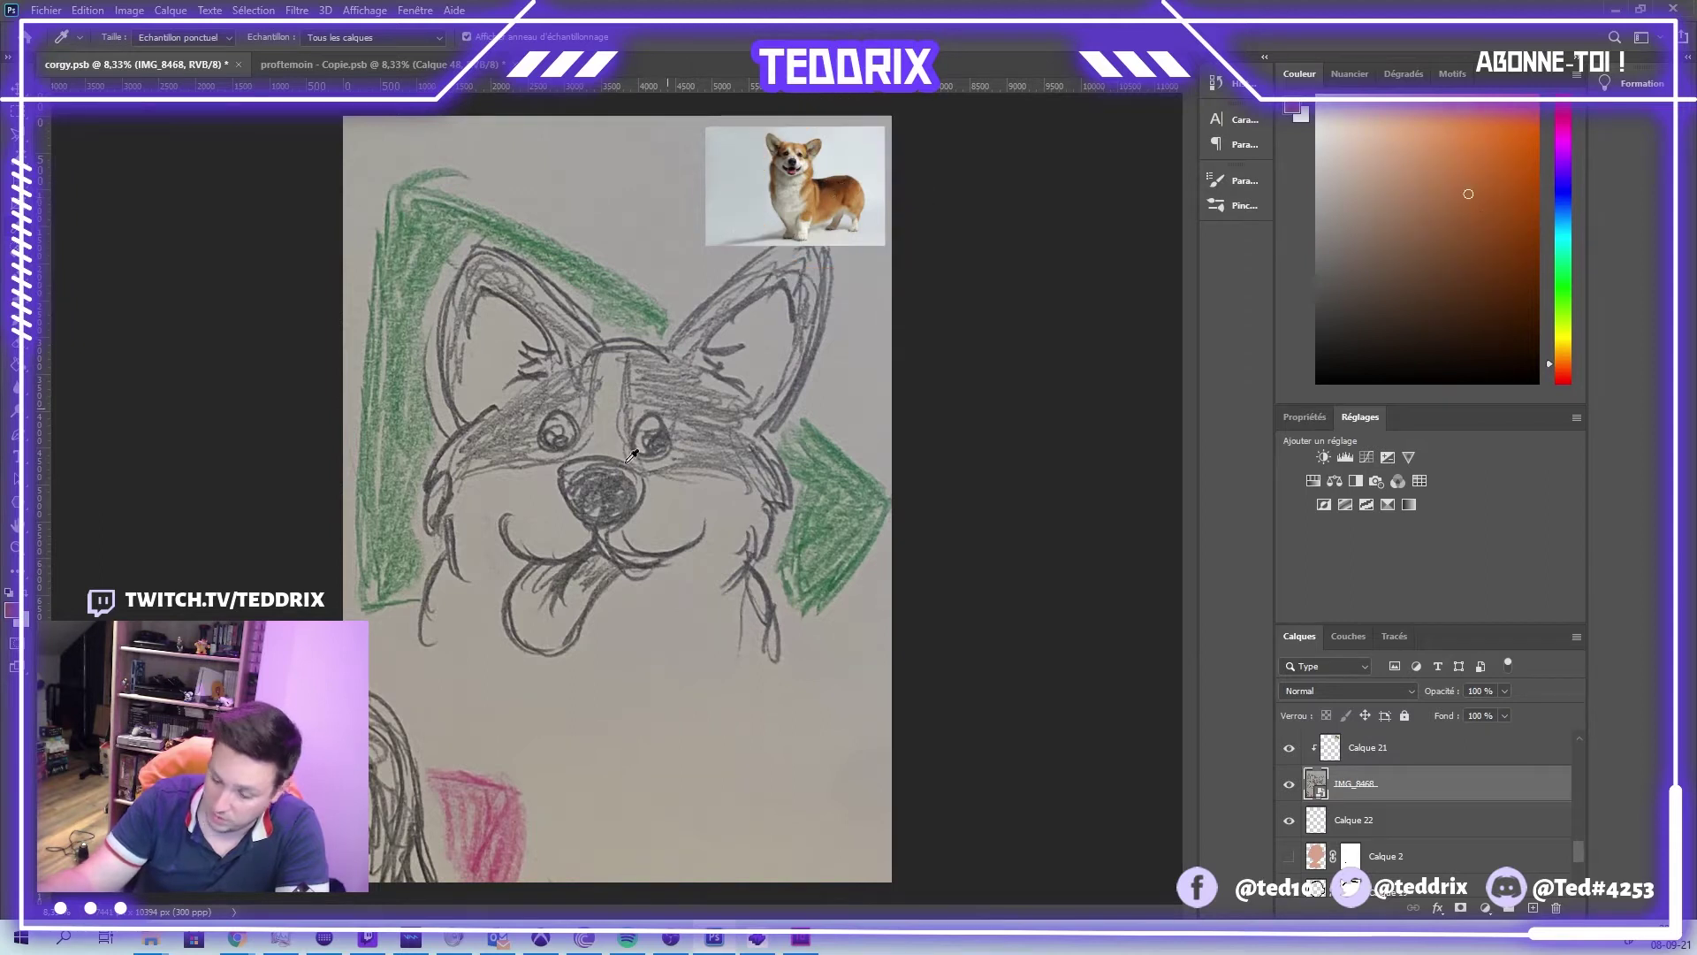
left_click(1439, 818)
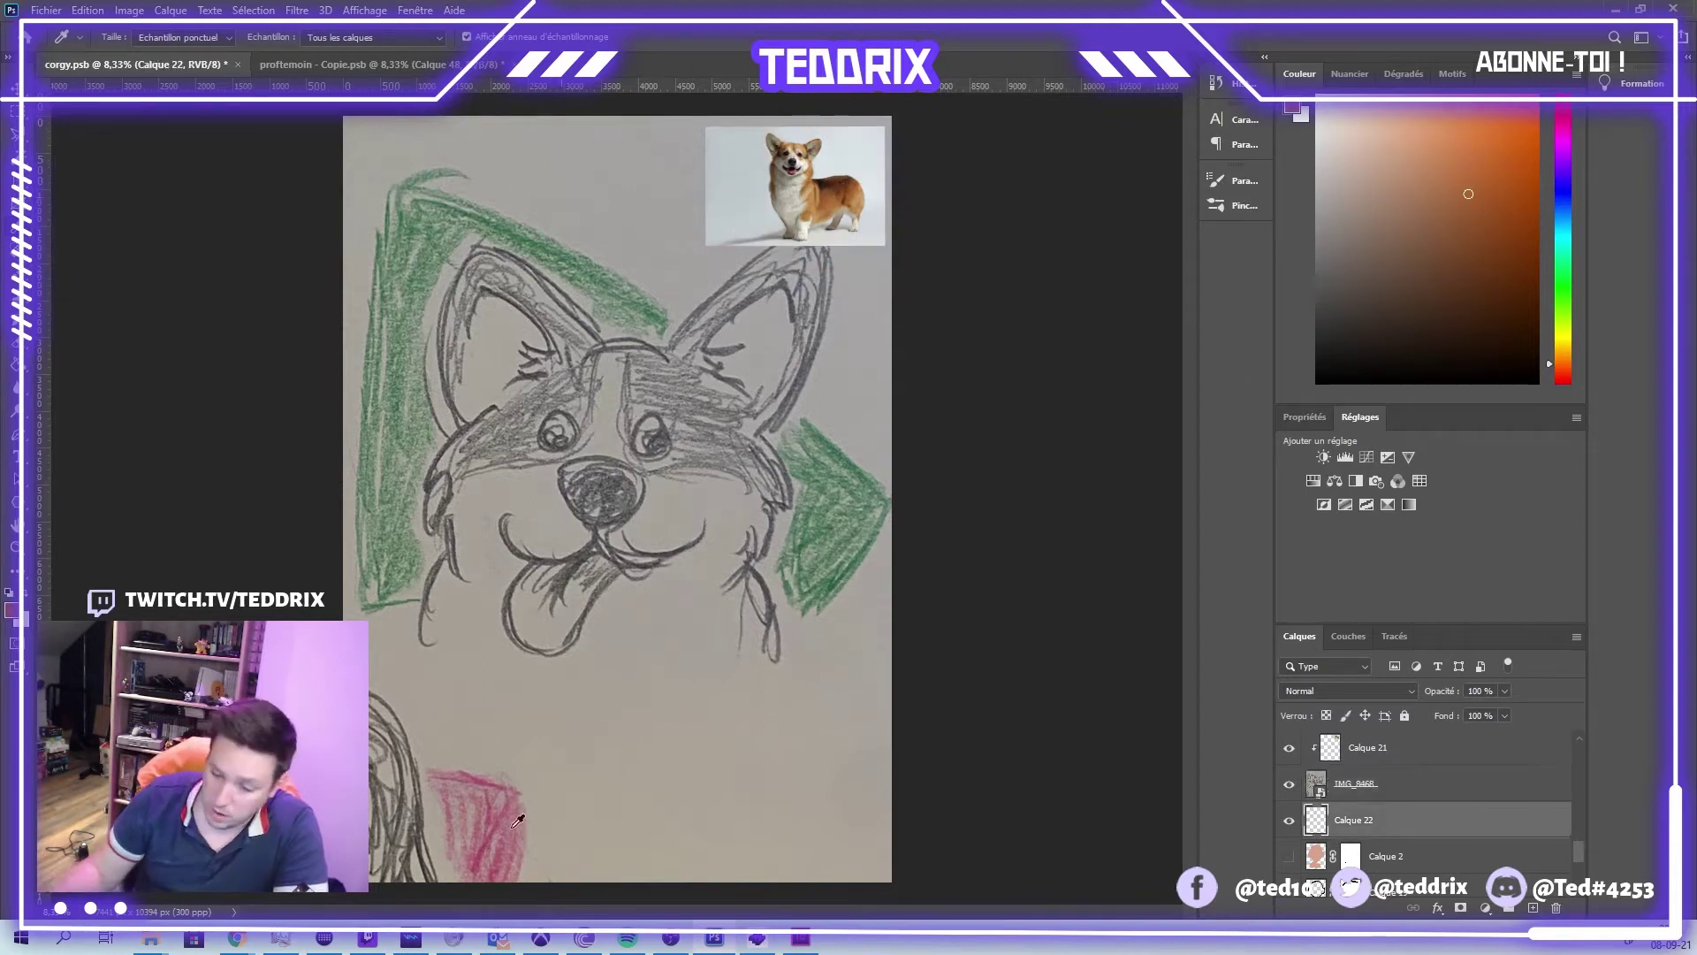
key("b")
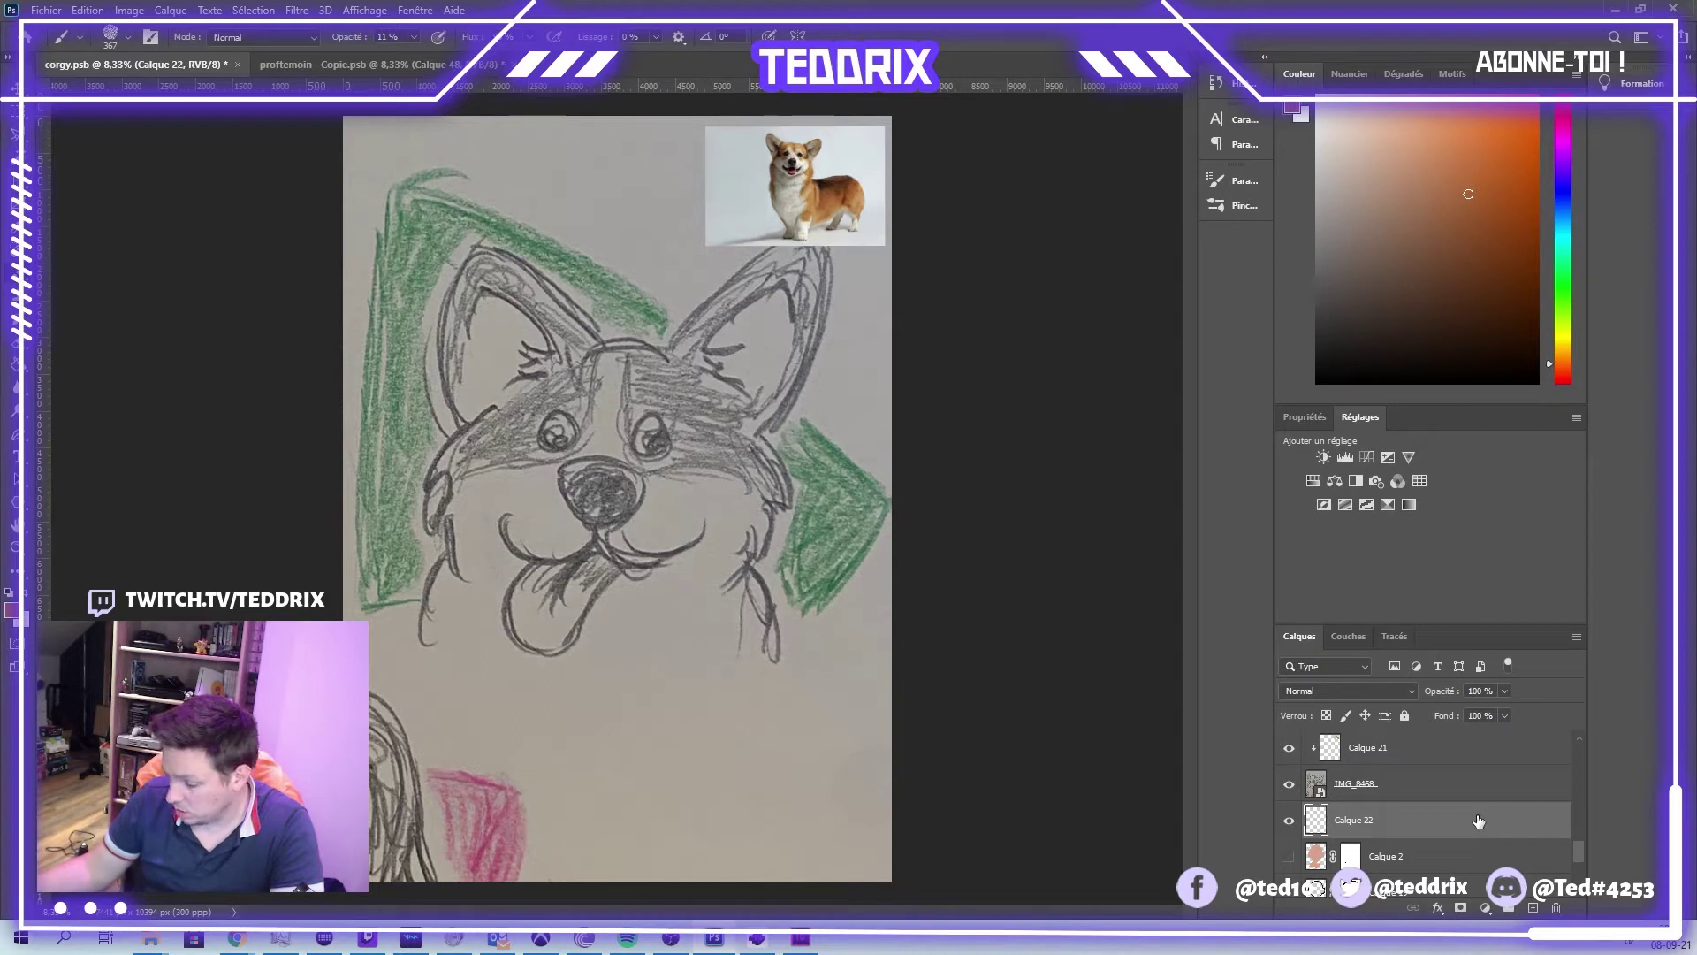
- Make the IMG_8468 sketch semi-transparent for tracing and reselect Calque 22 beneath it
left_click(1464, 778)
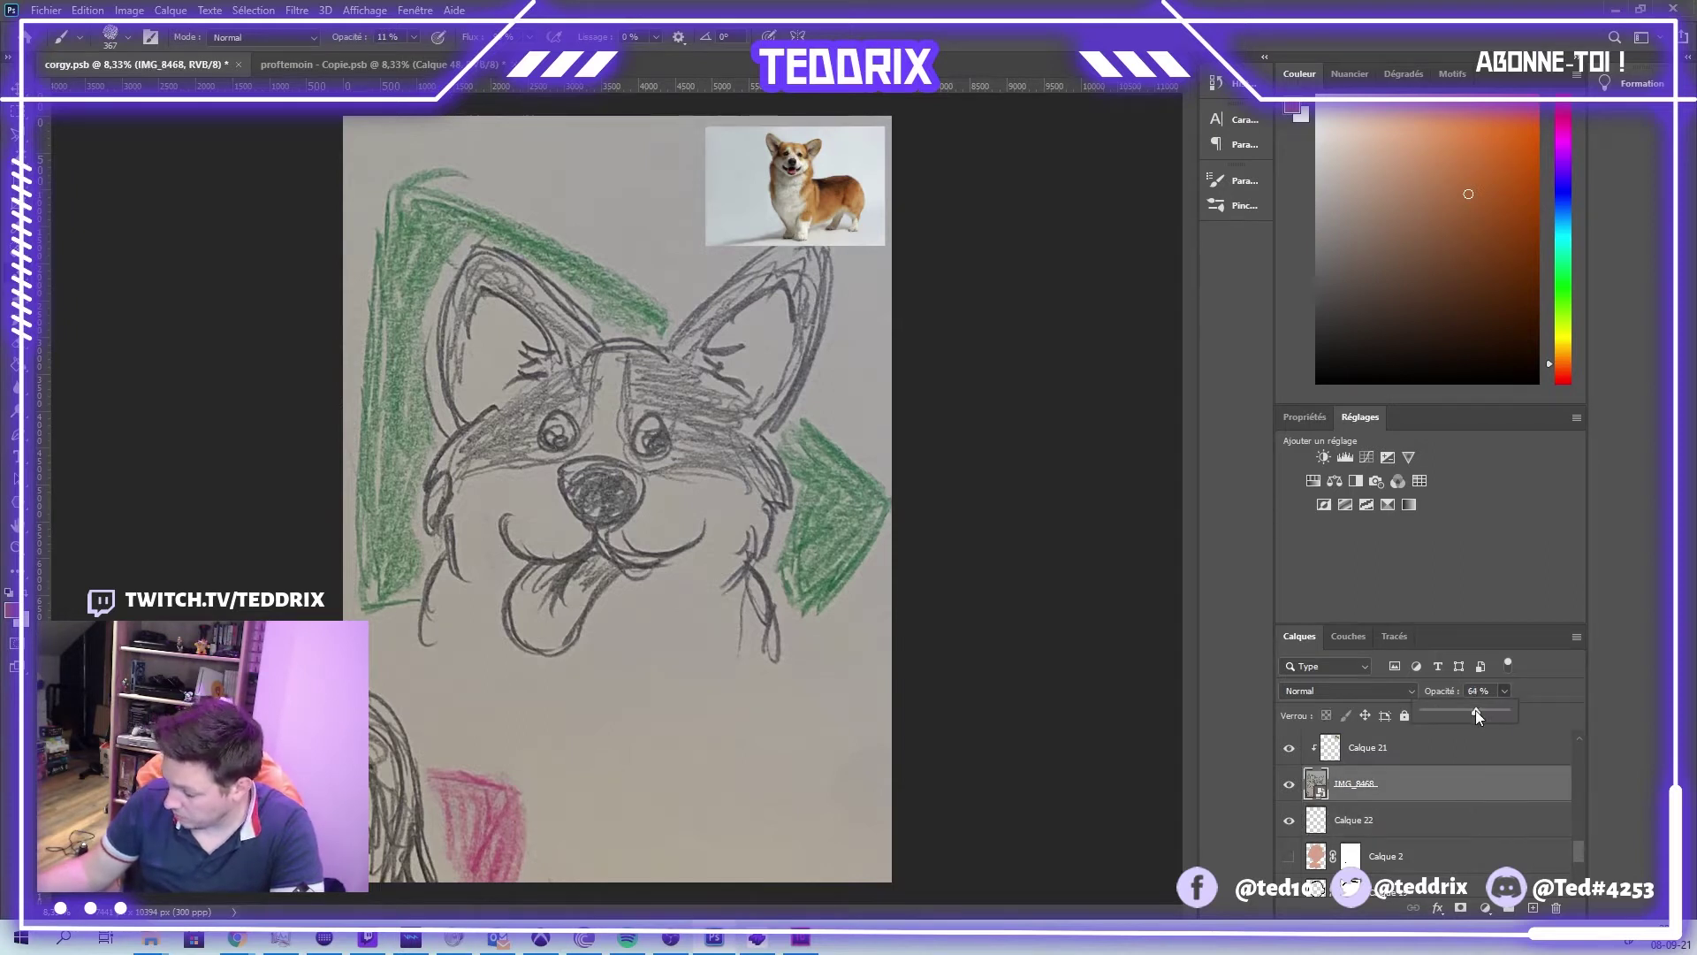
left_click_drag(1476, 709, 1467, 713)
left_click(1423, 826)
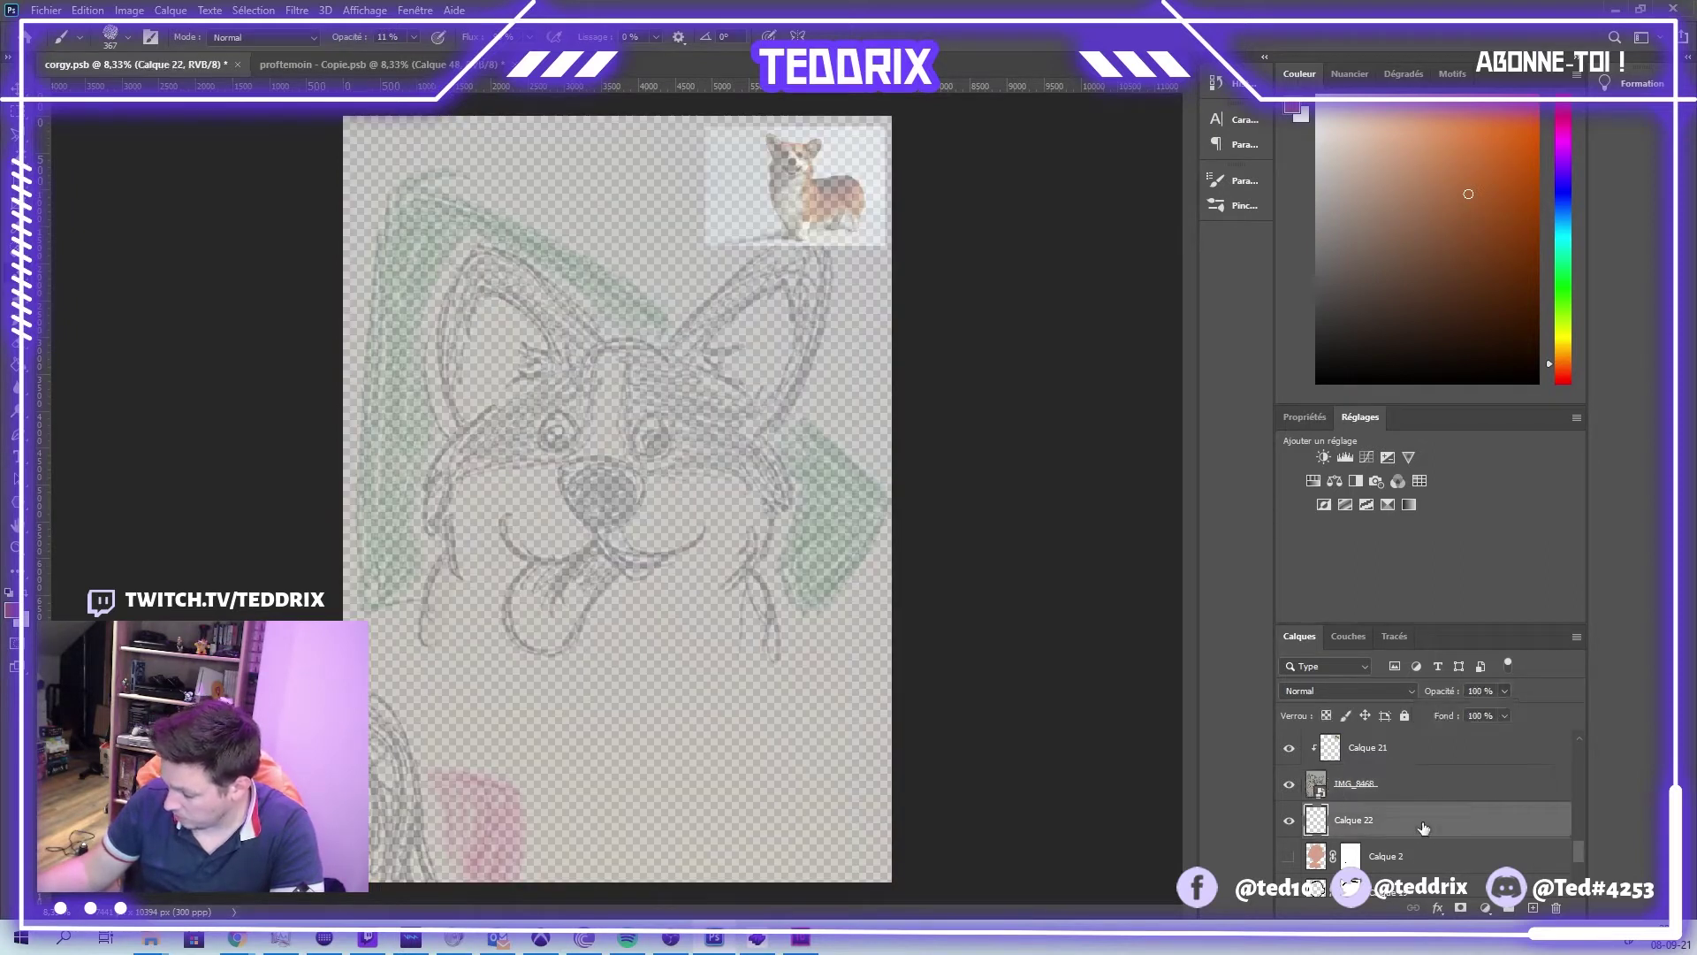
- Set the brush opacity to 100% and paint a solid brown silhouette of the corgi's ears, head and neck following the sketch
left_click(414, 38)
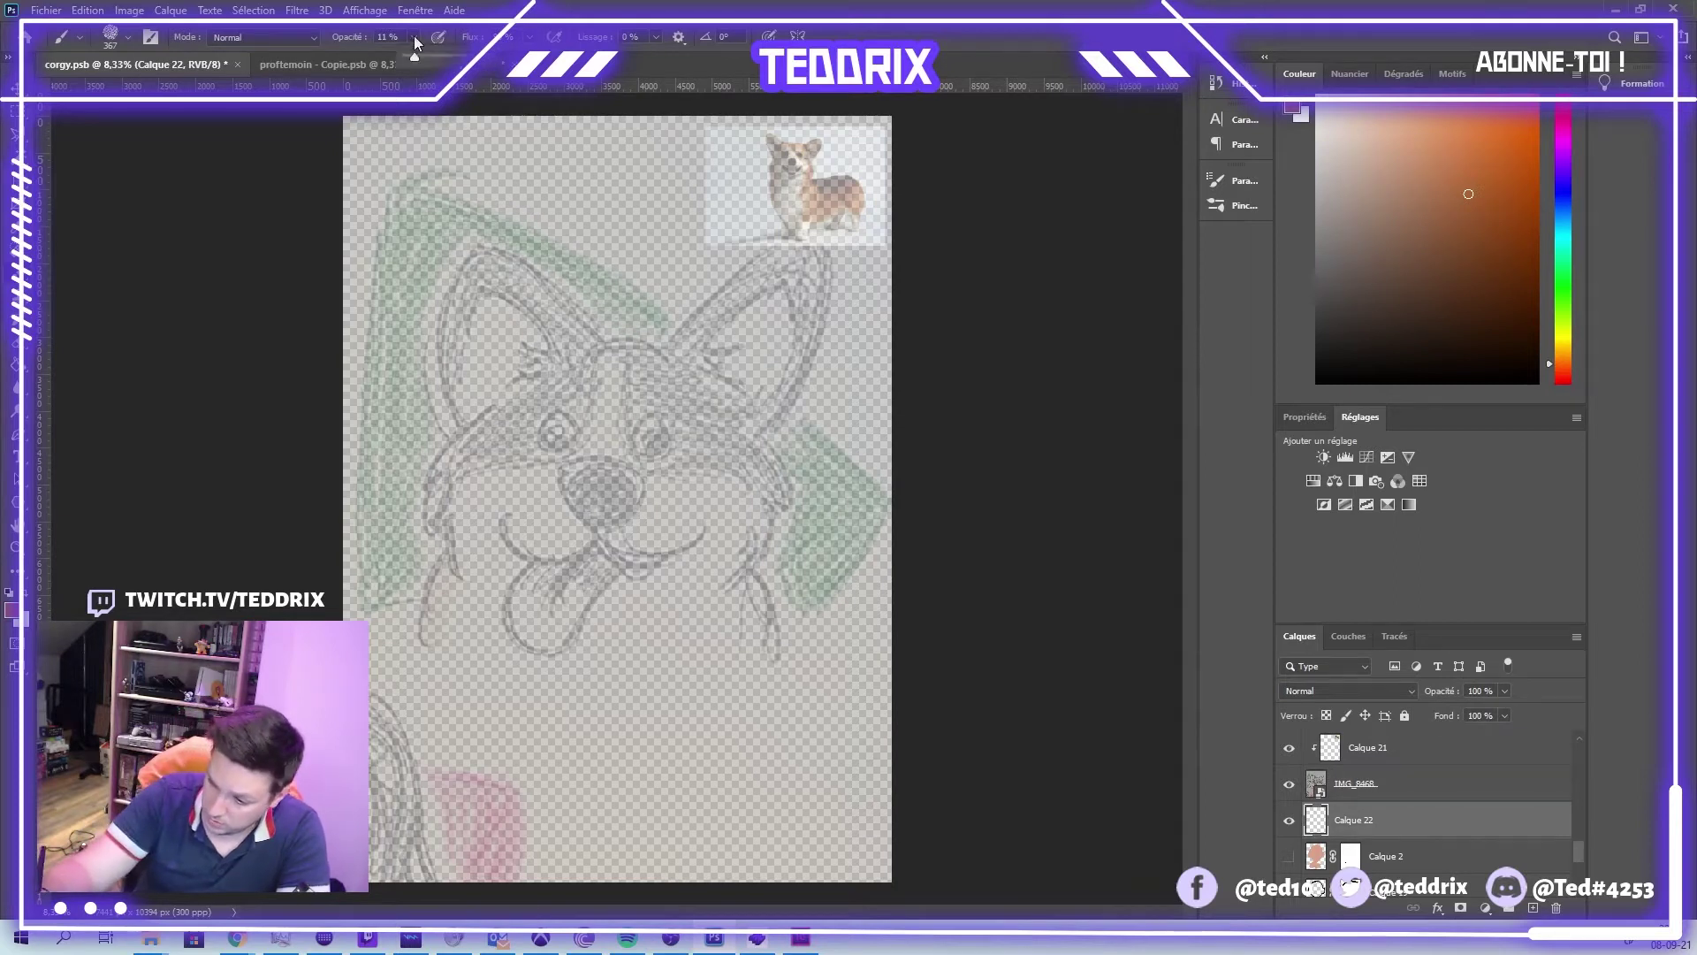
mouse_move(433, 639)
left_mouse_down()
mouse_move(471, 542)
mouse_move(465, 570)
mouse_move(469, 460)
mouse_move(453, 536)
left_mouse_up()
left_click_drag(480, 431, 450, 522)
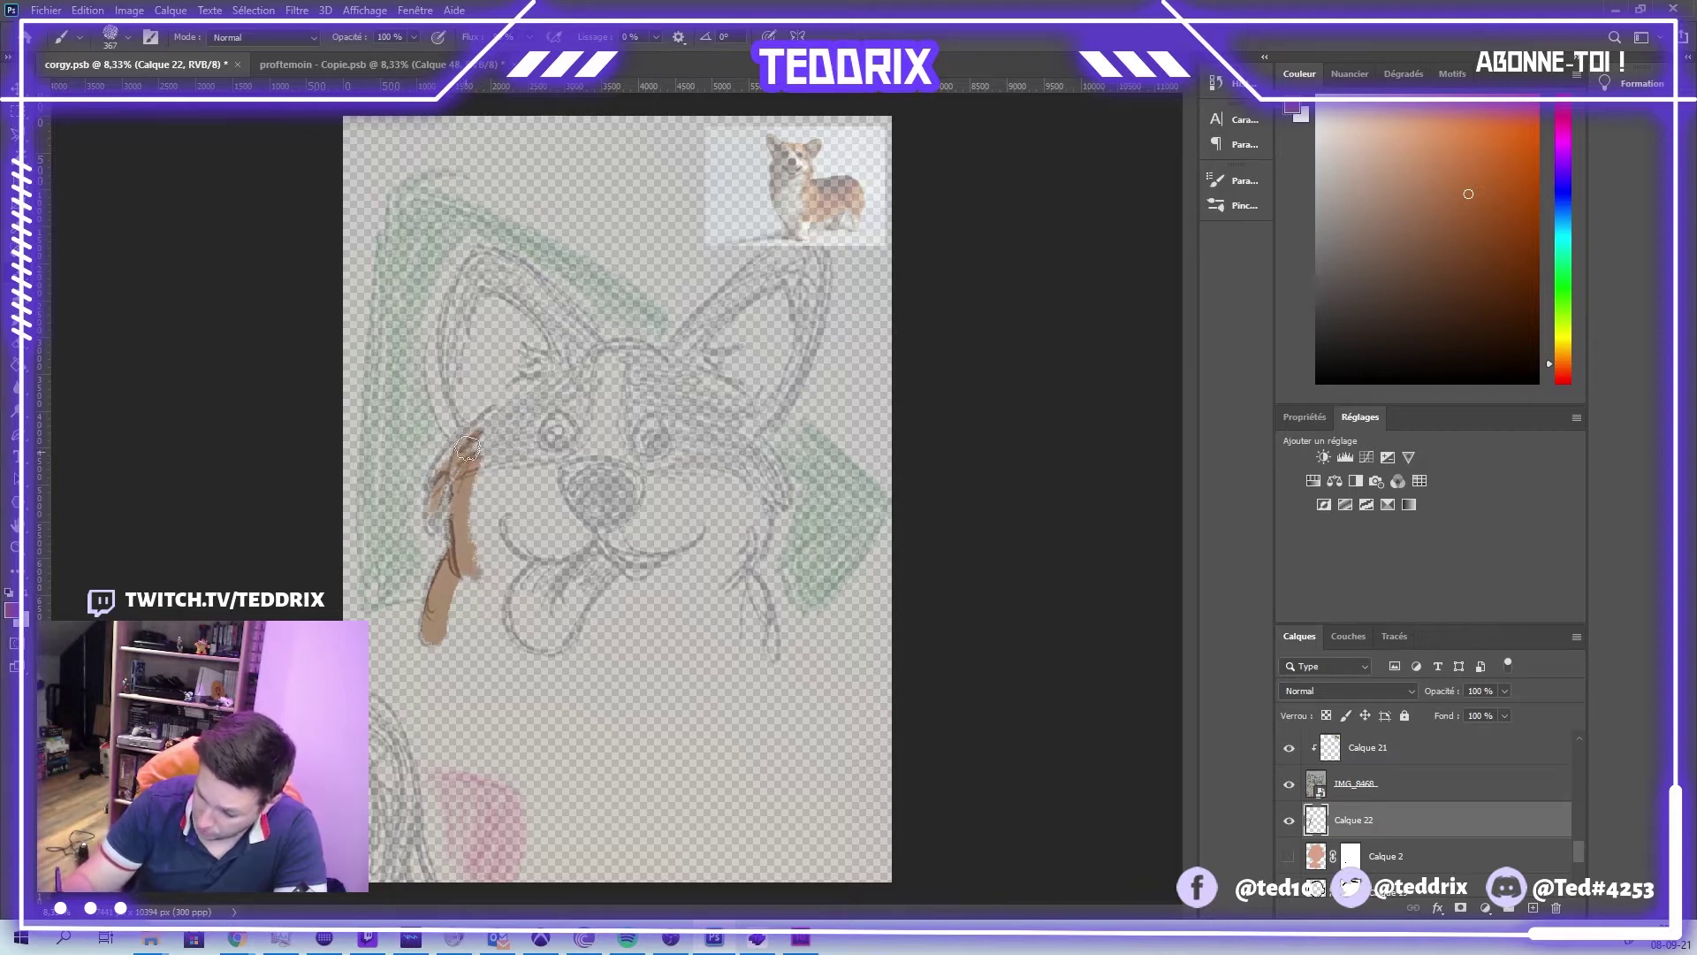
left_click_drag(468, 448, 445, 548)
mouse_move(760, 408)
left_mouse_down()
mouse_move(777, 528)
mouse_move(725, 505)
mouse_move(717, 596)
mouse_move(758, 641)
left_mouse_up()
mouse_move(632, 402)
left_mouse_down()
mouse_move(482, 449)
mouse_move(464, 278)
mouse_move(587, 372)
mouse_move(499, 349)
mouse_move(490, 416)
left_mouse_up()
left_click_drag(671, 354, 800, 239)
mouse_move(765, 425)
left_mouse_down()
mouse_move(803, 337)
mouse_move(729, 460)
mouse_move(680, 354)
mouse_move(618, 389)
mouse_move(656, 380)
mouse_move(489, 618)
mouse_move(760, 654)
mouse_move(459, 619)
mouse_move(686, 395)
mouse_move(716, 636)
mouse_move(583, 495)
mouse_move(661, 650)
mouse_move(762, 606)
left_mouse_up()
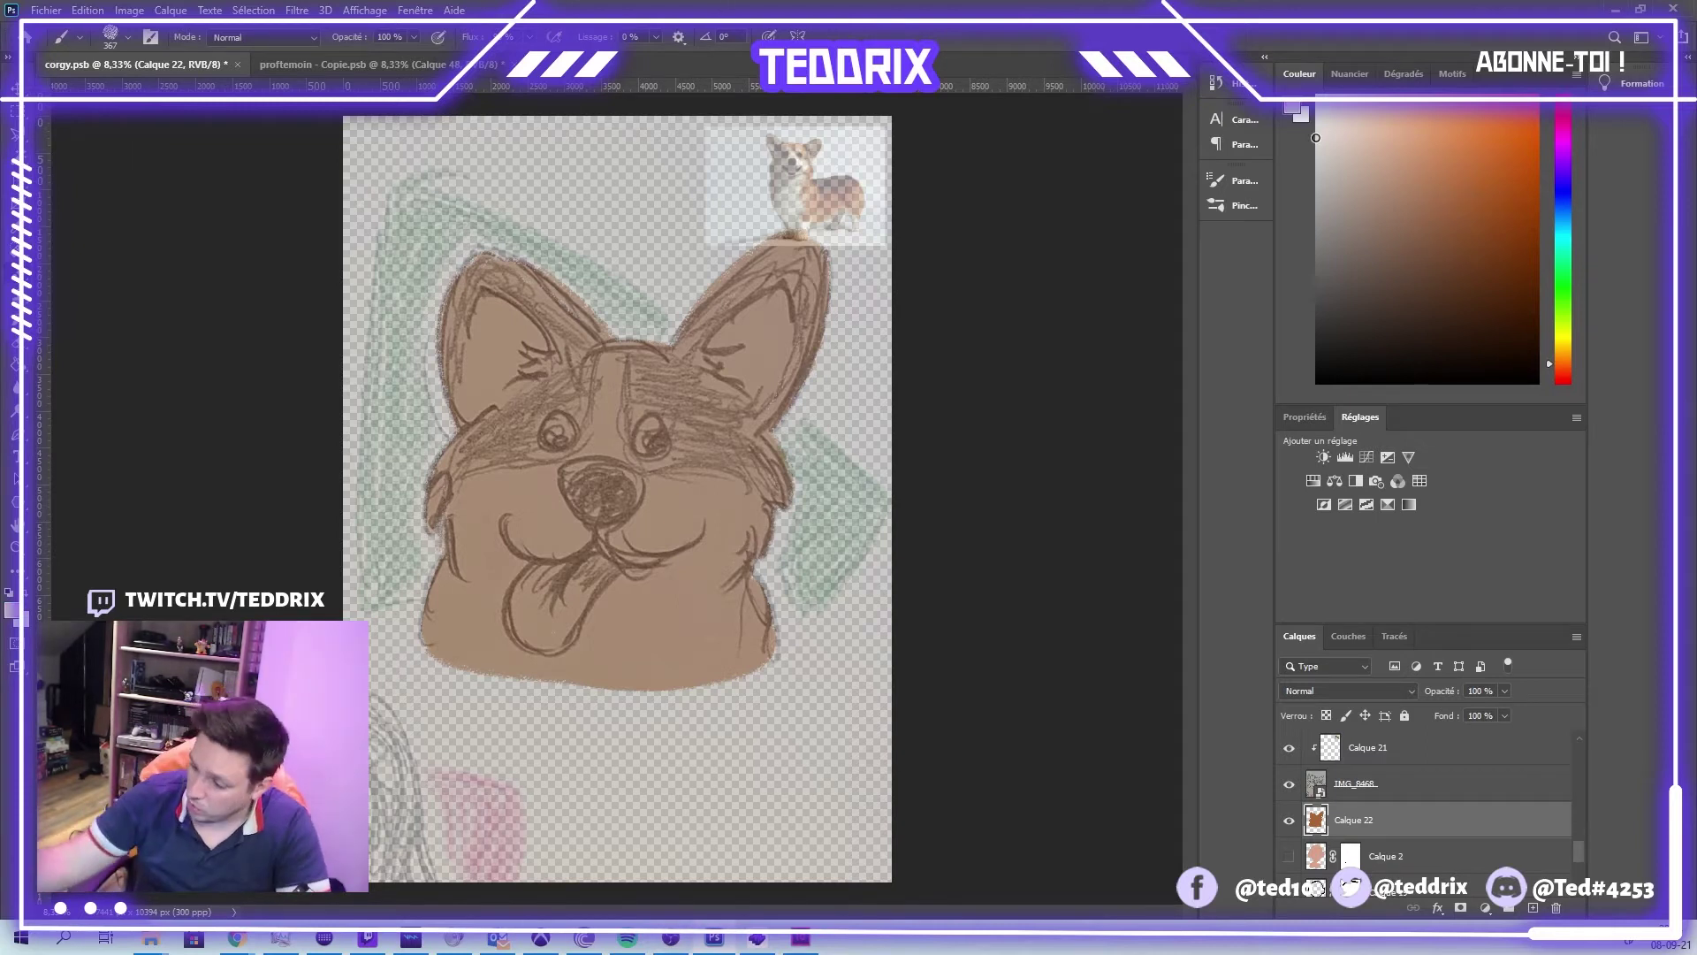
- Add a layer clipped to the brown base and paint the off-white muzzle, chest and forehead stripe on it
left_click(1524, 905)
key("ctrl+alt+g")
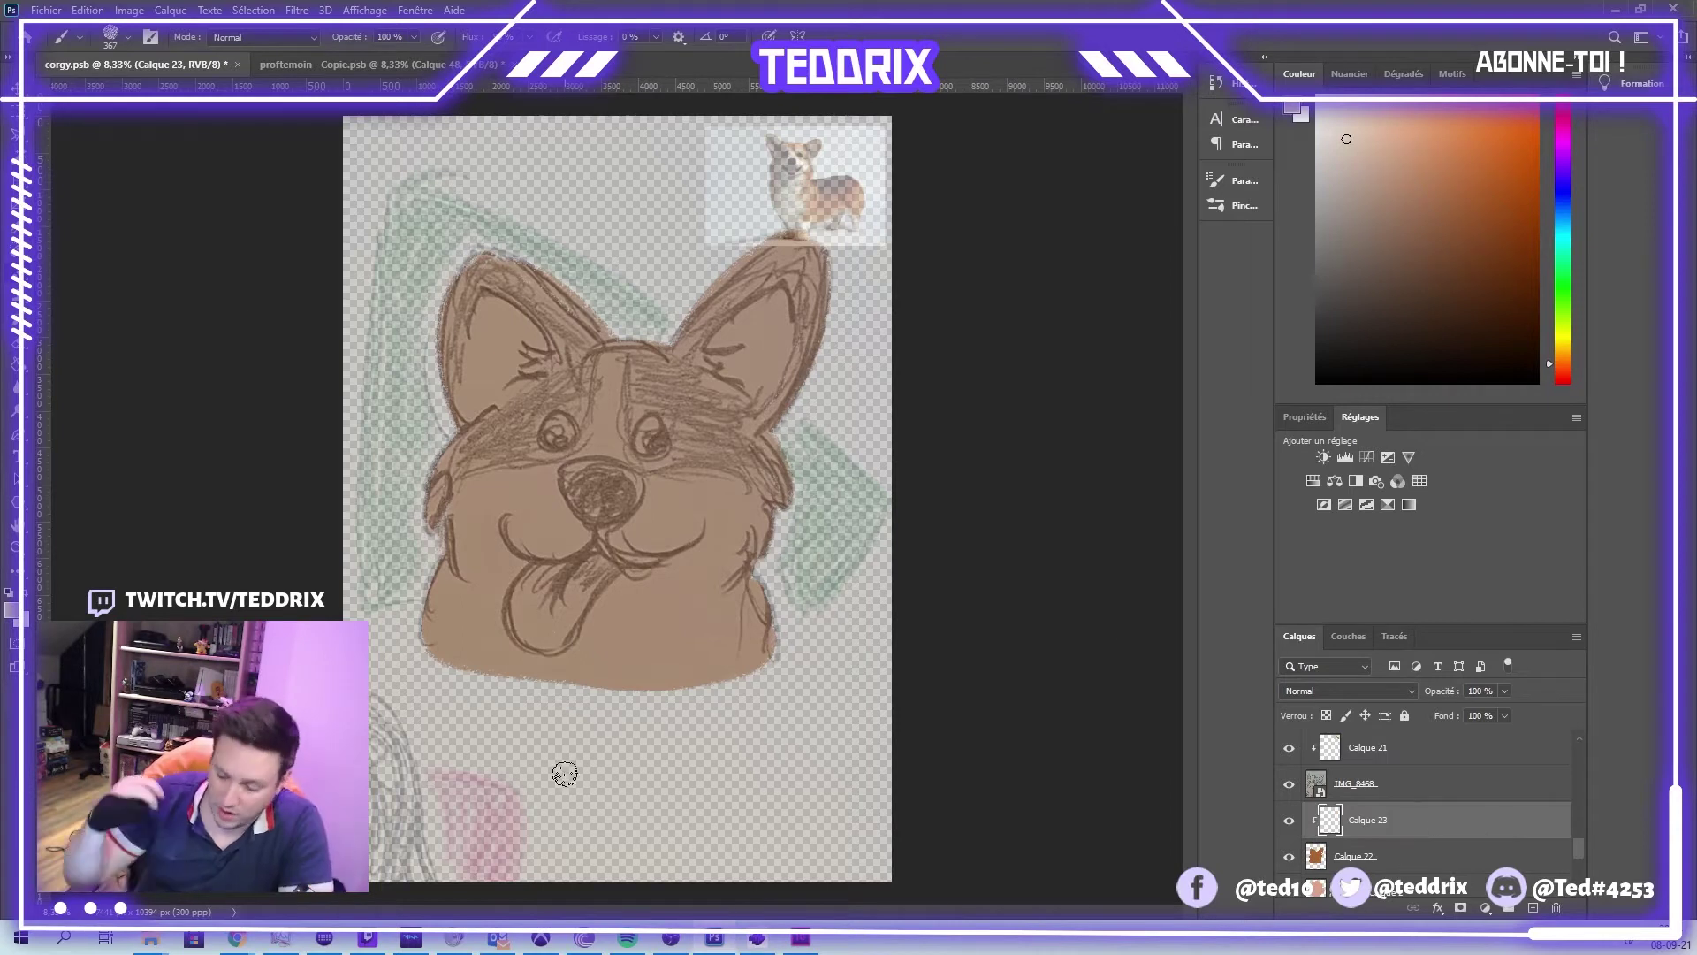
mouse_move(538, 624)
left_mouse_down()
mouse_move(769, 686)
mouse_move(743, 619)
mouse_move(495, 574)
mouse_move(513, 477)
mouse_move(552, 473)
mouse_move(453, 530)
mouse_move(488, 493)
mouse_move(555, 491)
mouse_move(646, 501)
mouse_move(645, 545)
mouse_move(591, 521)
left_mouse_up()
key("e")
key("b")
mouse_move(727, 484)
left_mouse_down()
mouse_move(748, 544)
mouse_move(705, 580)
mouse_move(727, 510)
mouse_move(708, 496)
mouse_move(540, 586)
mouse_move(709, 630)
left_mouse_up()
- Add another clipped layer above the white fur and paint the nose and both eyes black with a 222 px brush
key("ctrl+shift+alt+n")
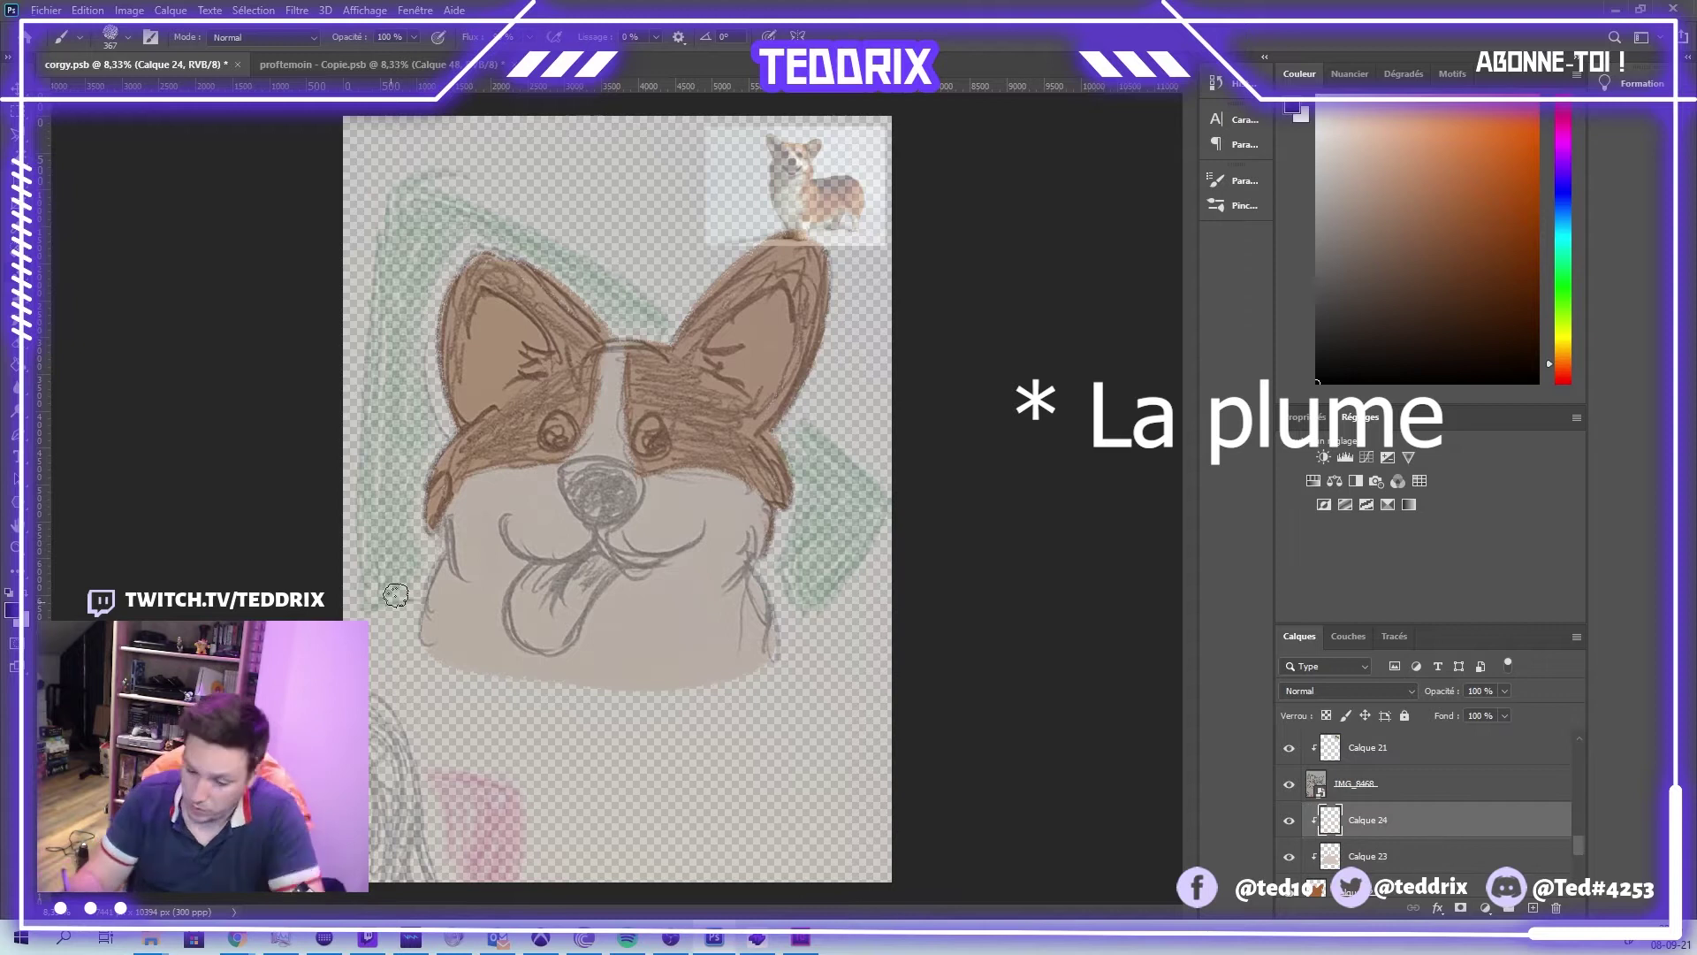
right_click(573, 489)
left_click(574, 489)
mouse_move(573, 488)
left_mouse_down()
mouse_move(621, 518)
mouse_move(590, 485)
mouse_move(617, 481)
mouse_move(592, 442)
mouse_move(555, 439)
left_mouse_up()
left_click_drag(651, 427, 659, 446)
- Lower the opacity of the IMG_8468 sketch layer to 50%
left_click(1432, 747)
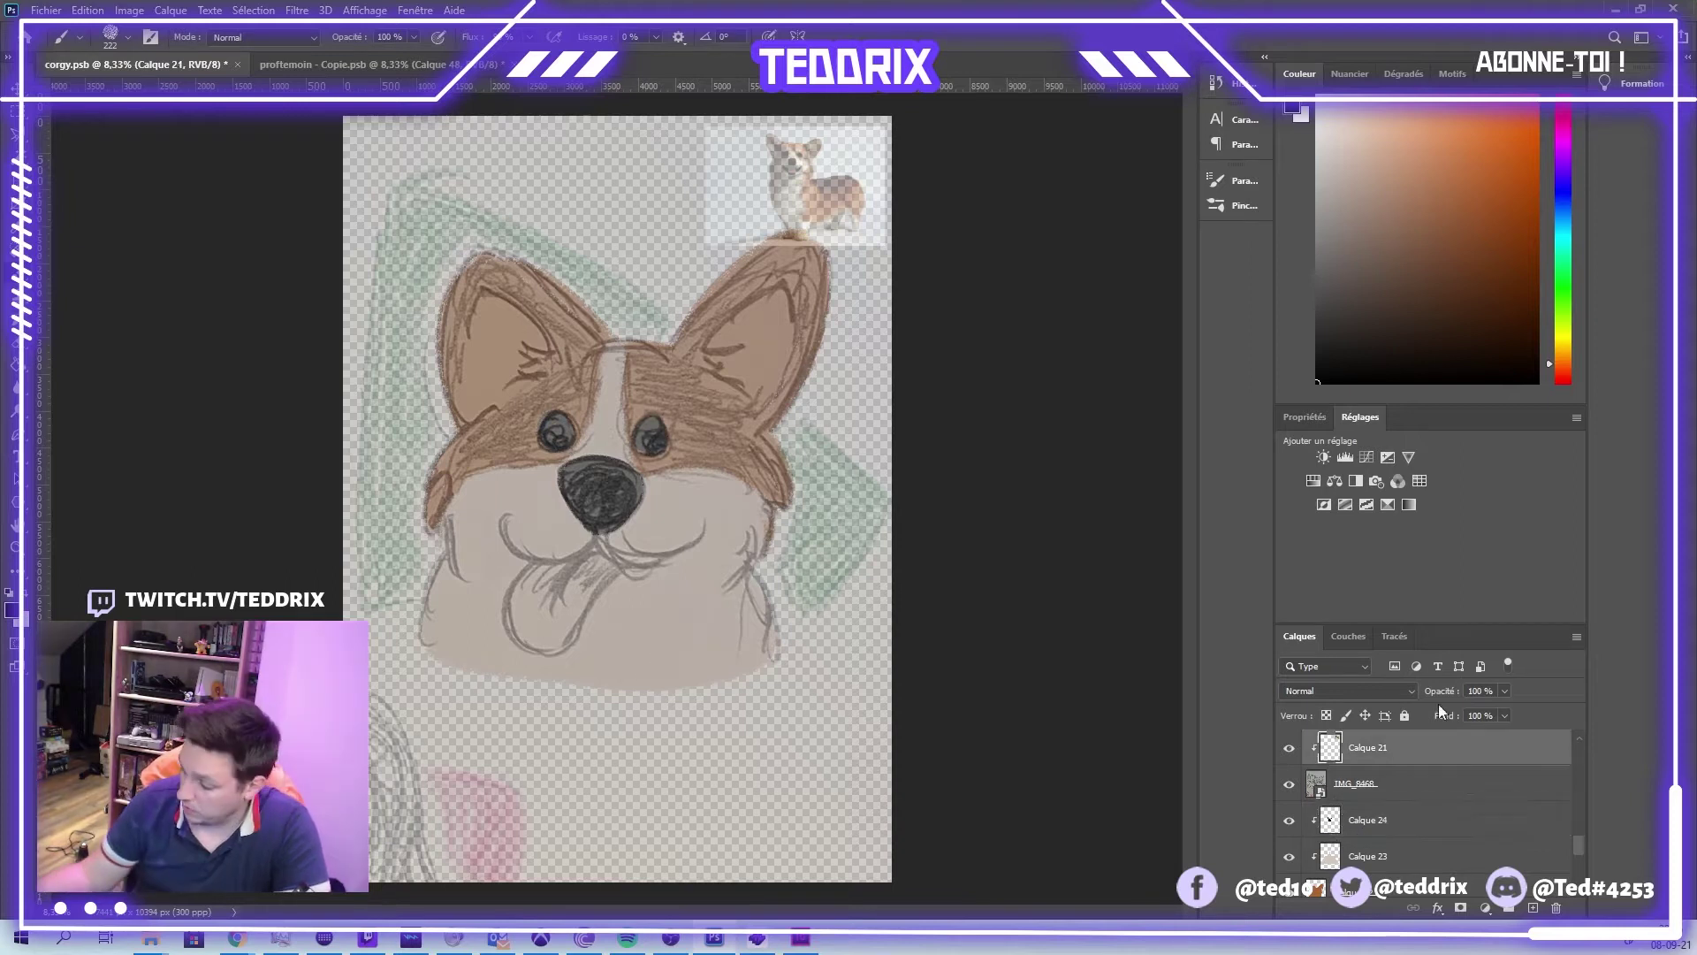
left_click(1431, 783)
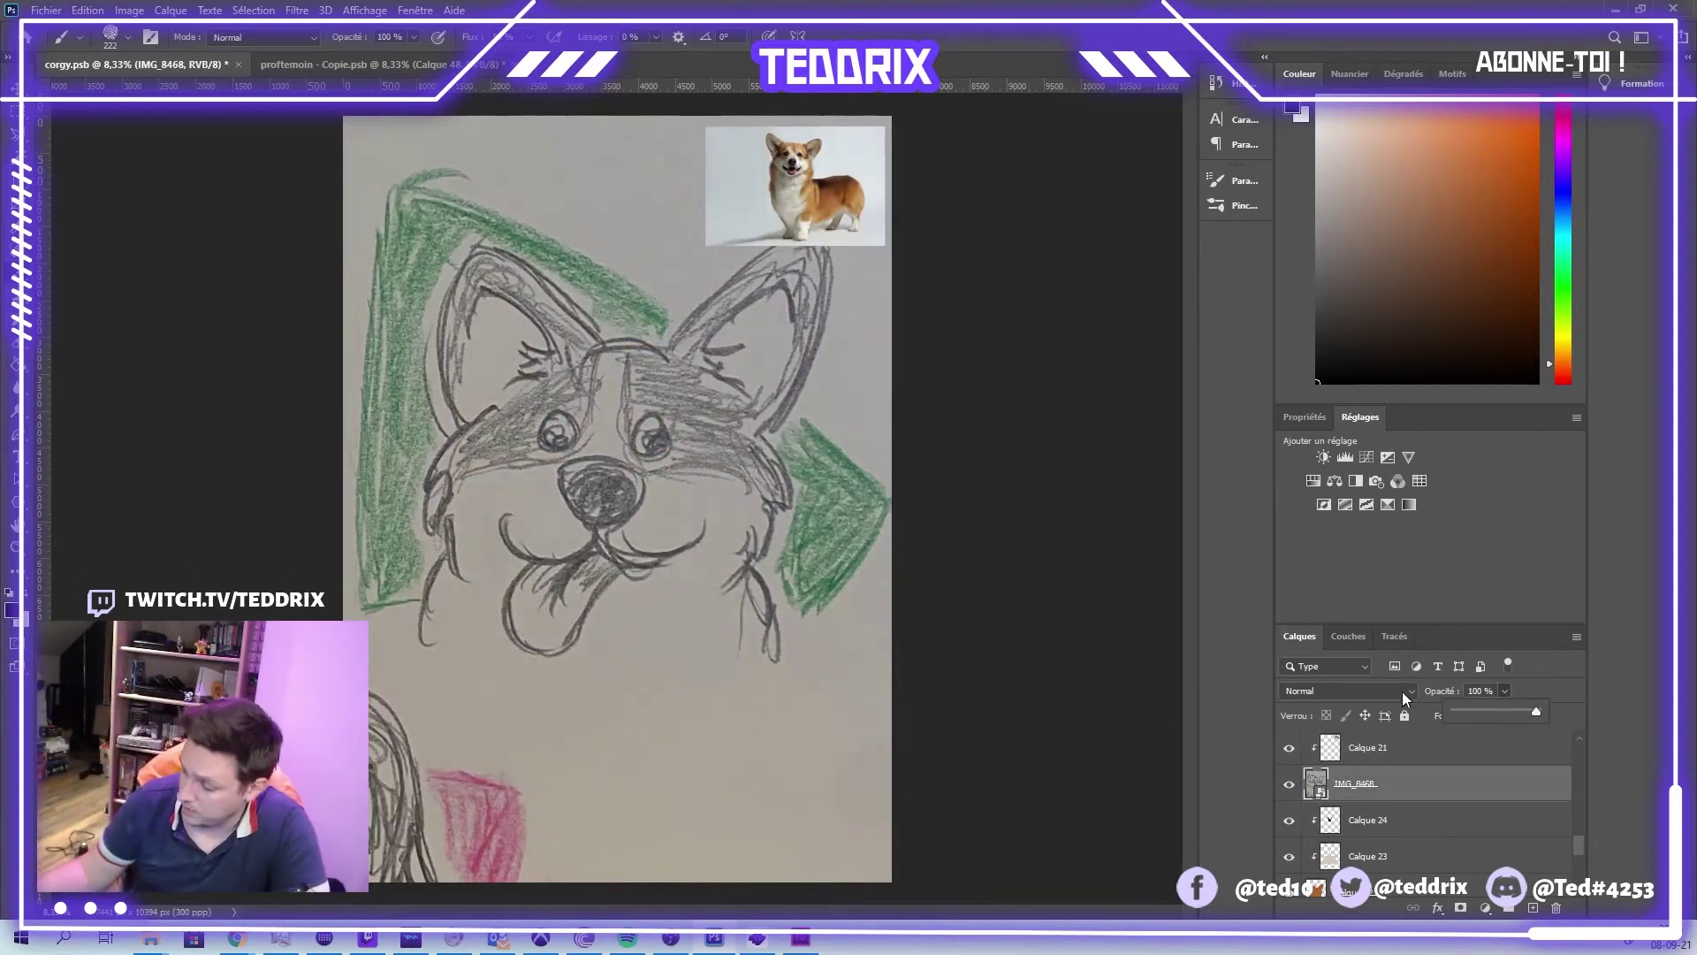
left_click_drag(1402, 691, 1493, 714)
- Add a clipped layer directly above the white fur layer and paint the inside of both ears with off-white sampled from the fur
left_click(1390, 850)
left_click(1532, 908)
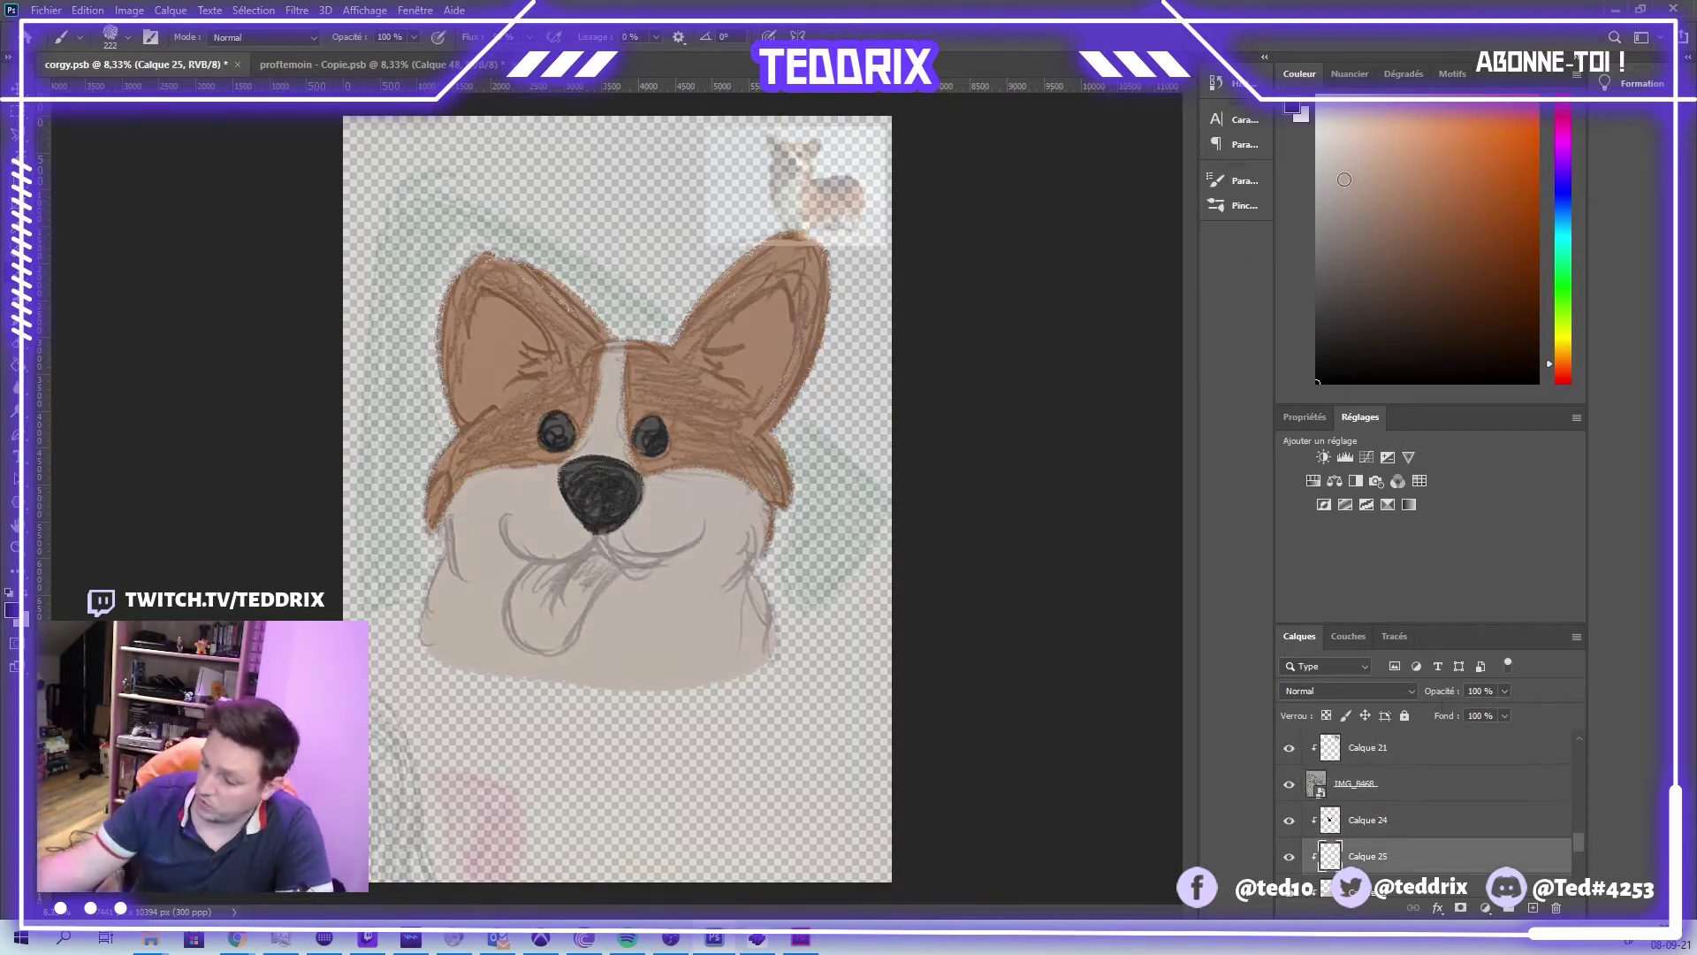
left_click(469, 594, "alt")
mouse_move(474, 416)
left_mouse_down()
mouse_move(482, 314)
mouse_move(501, 306)
mouse_move(537, 344)
mouse_move(505, 345)
mouse_move(501, 387)
mouse_move(523, 384)
mouse_move(492, 347)
mouse_move(518, 375)
left_mouse_up()
mouse_move(706, 354)
left_mouse_down()
mouse_move(785, 327)
mouse_move(709, 363)
mouse_move(751, 385)
mouse_move(719, 338)
left_mouse_up()
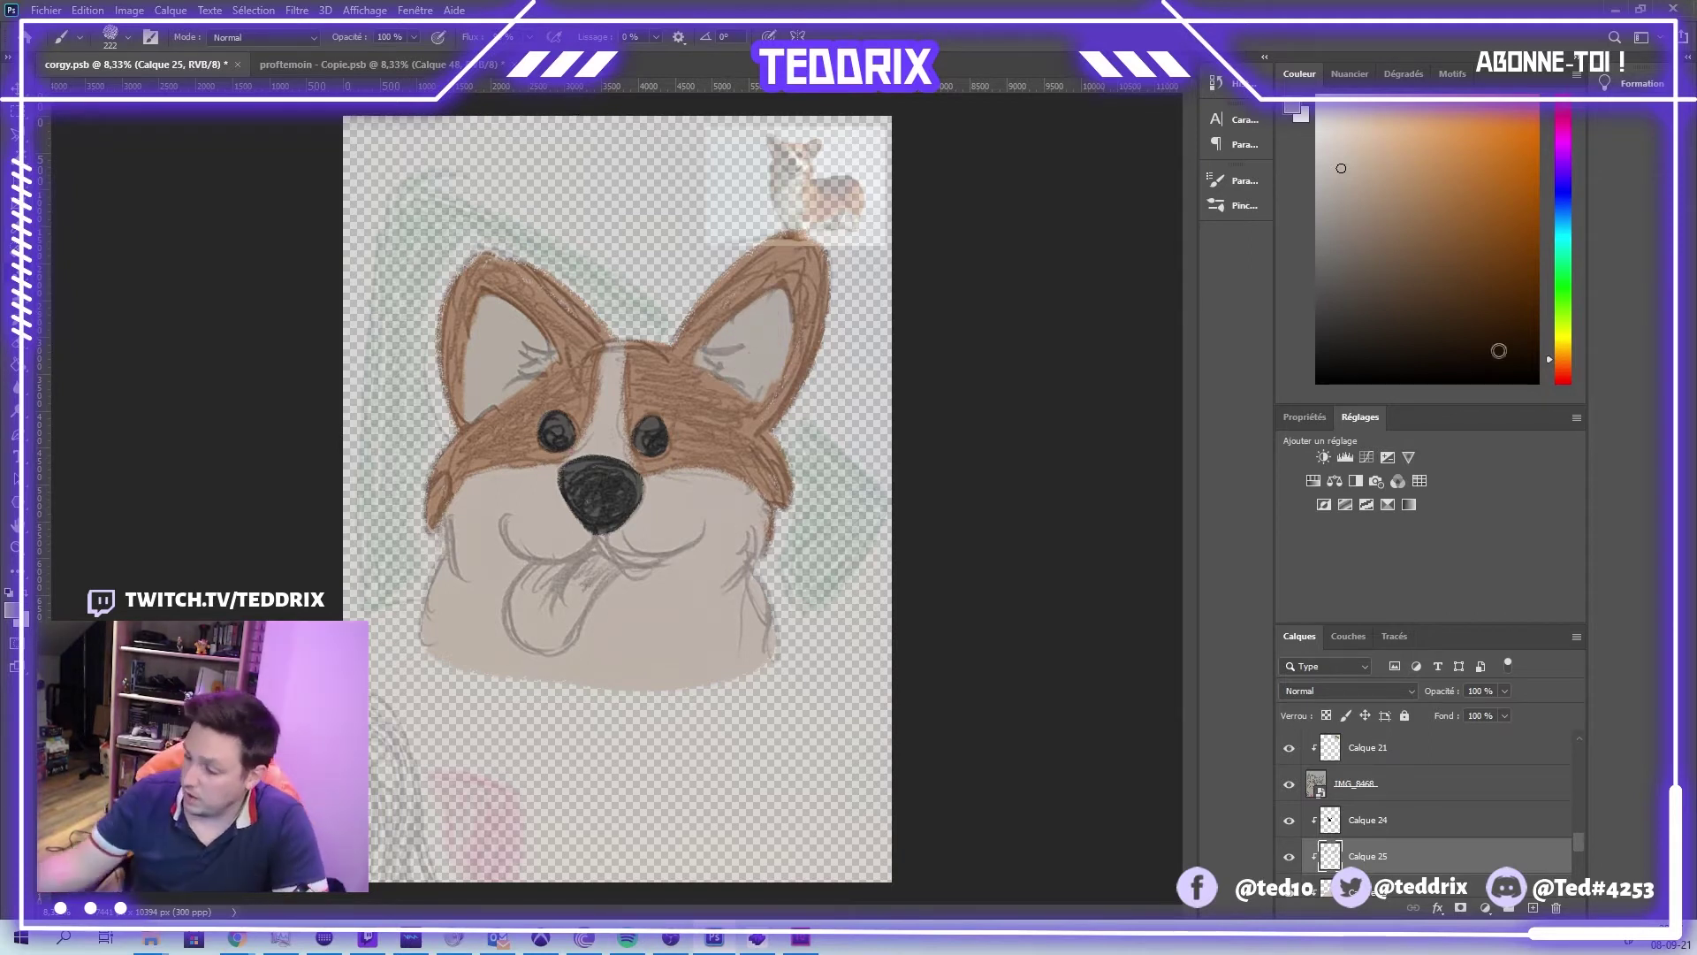
- Sample a tongue pink from the corgi photo with IMG_8468 raised temporarily to 100% opacity
left_click(1563, 112)
left_click(1433, 238)
left_click(1361, 783)
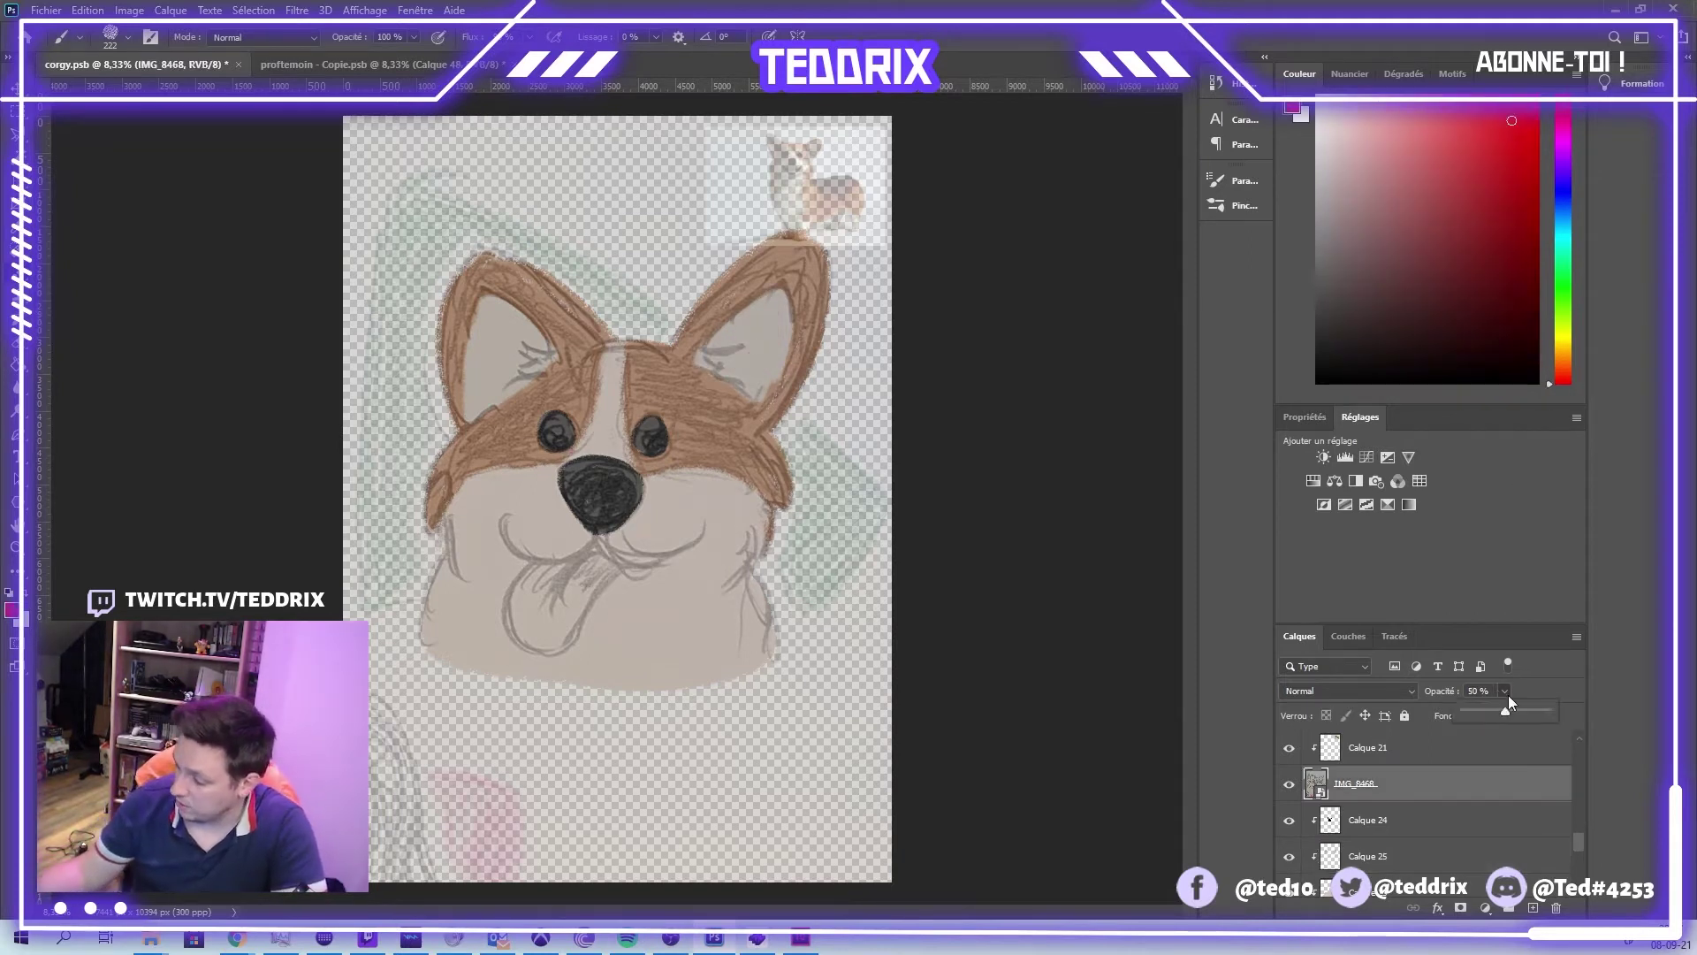
left_click(800, 164, "alt")
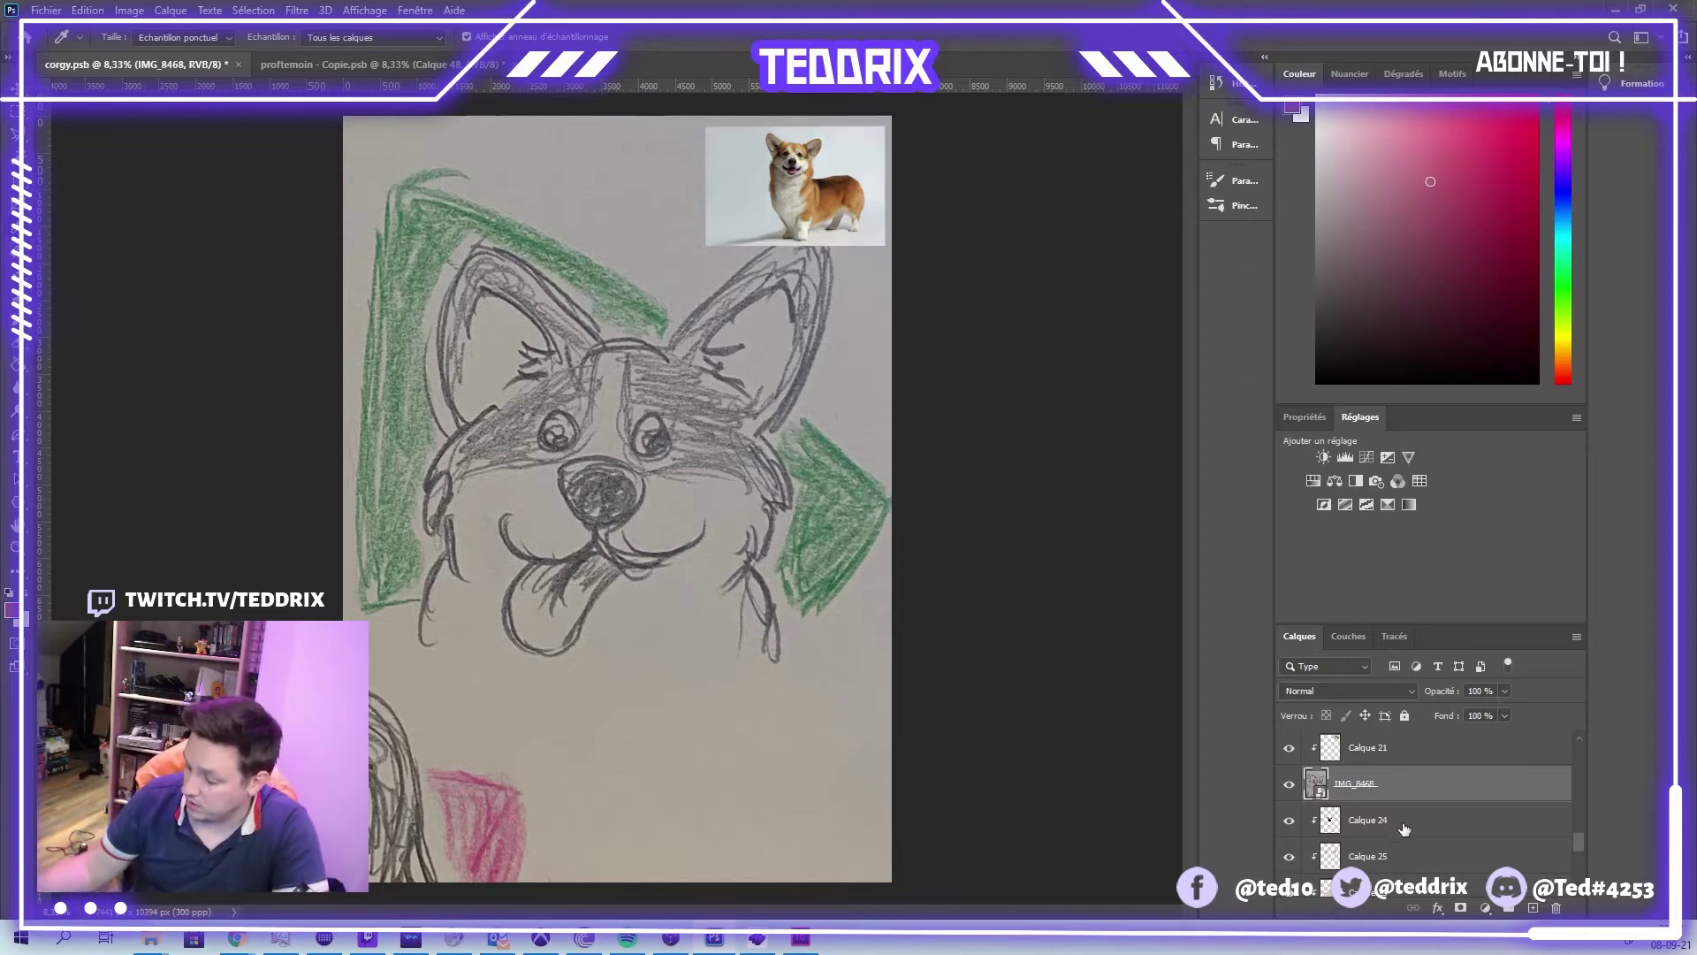
key("Delete")
- Add a clipped layer above the inner-ear layer and paint the tongue pink following the sketch
key("ctrl+shift+alt+n")
key("b")
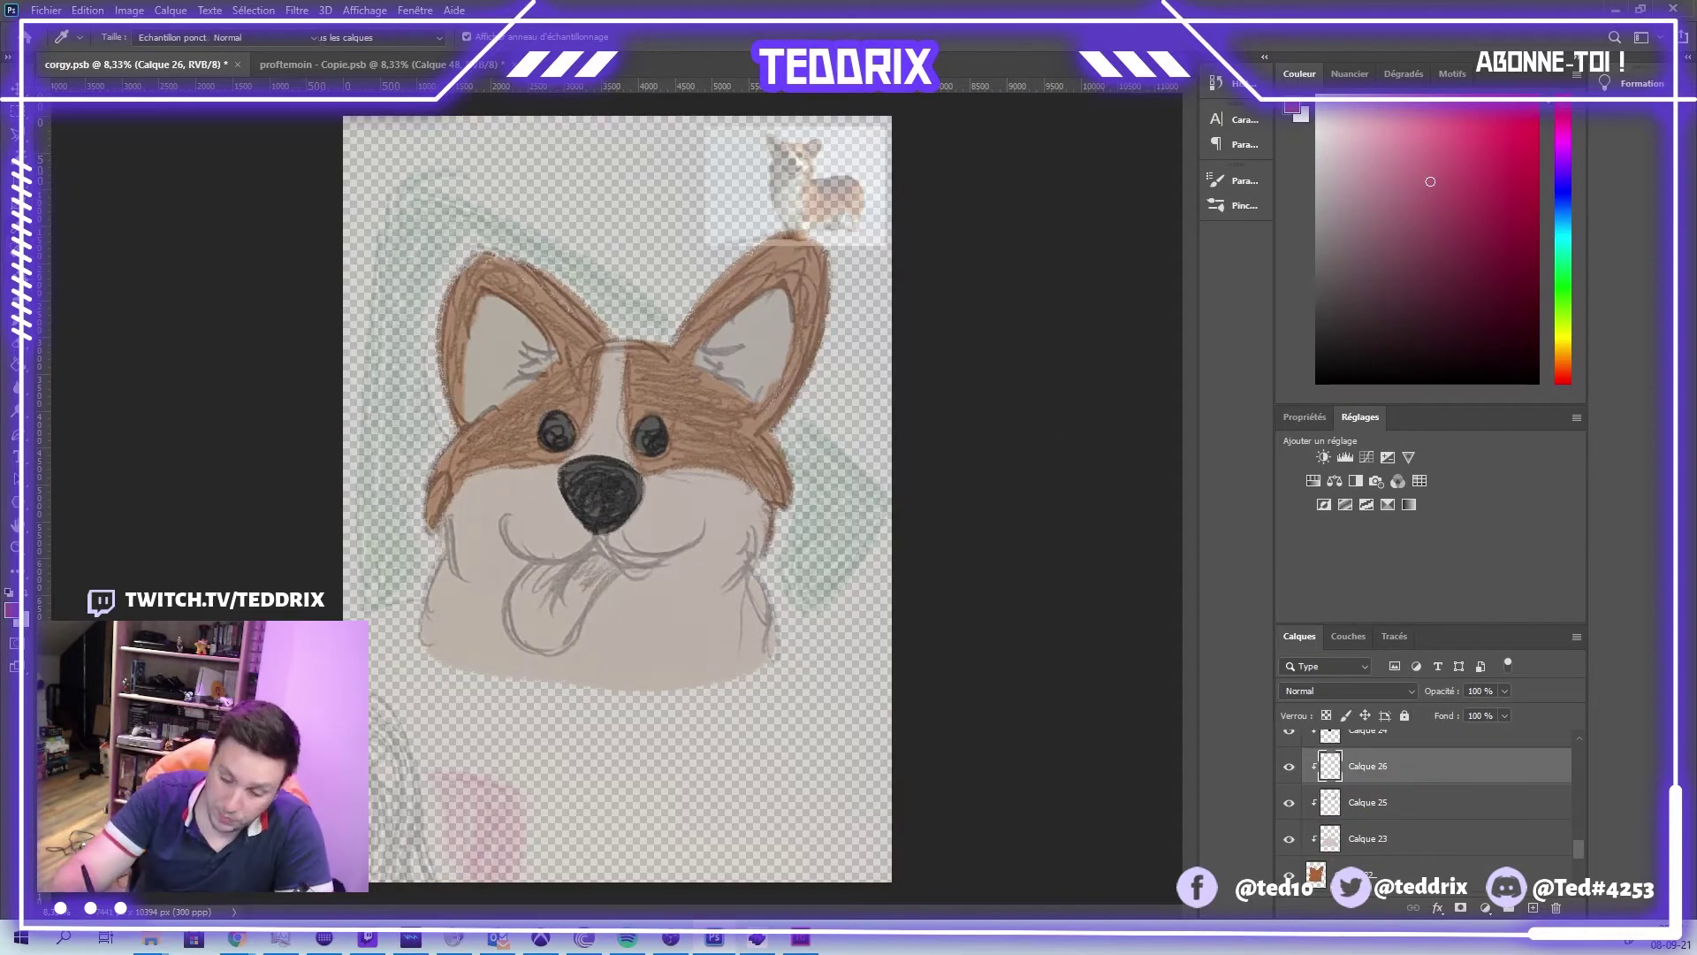
mouse_move(541, 568)
left_mouse_down()
mouse_move(544, 653)
mouse_move(608, 576)
mouse_move(592, 553)
mouse_move(519, 621)
mouse_move(532, 640)
mouse_move(540, 611)
mouse_move(586, 581)
mouse_move(532, 633)
left_mouse_up()
- Load the tongue shape as a selection and paint a deeper pink inside it on a new clipped layer
left_click(1324, 768, "ctrl")
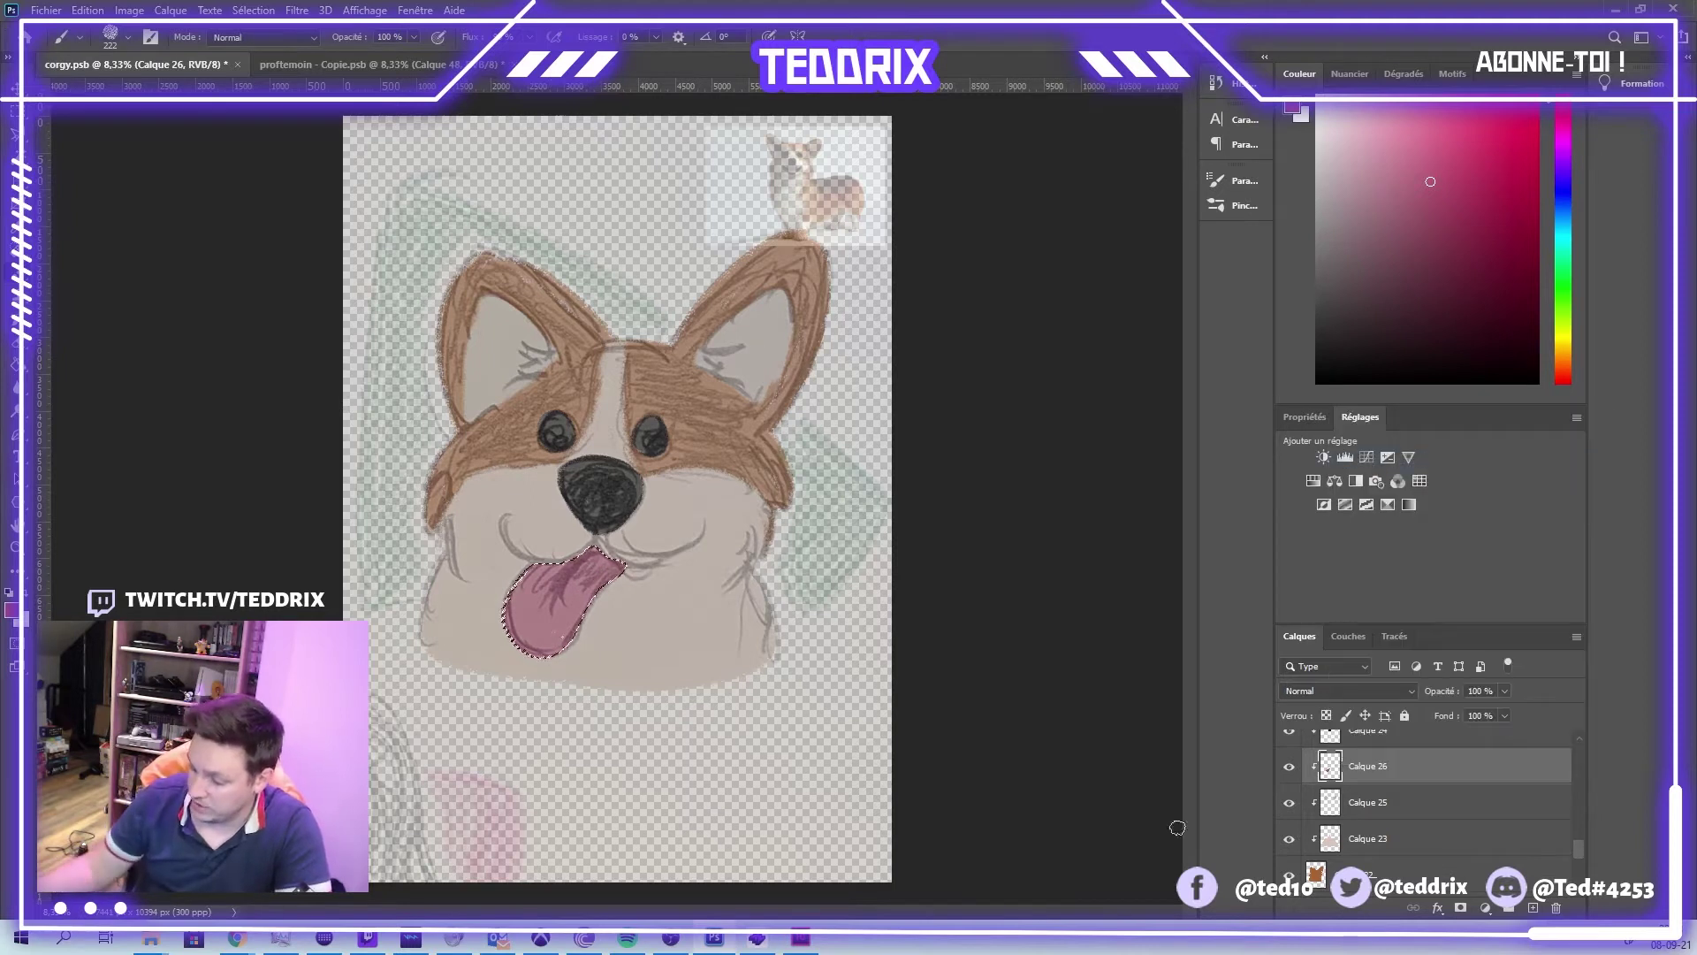
key("ctrl+shift+alt+n")
left_click(531, 632, "alt")
mouse_move(530, 618)
left_mouse_down()
mouse_move(610, 561)
mouse_move(559, 653)
mouse_move(619, 558)
mouse_move(517, 583)
mouse_move(574, 619)
left_mouse_up()
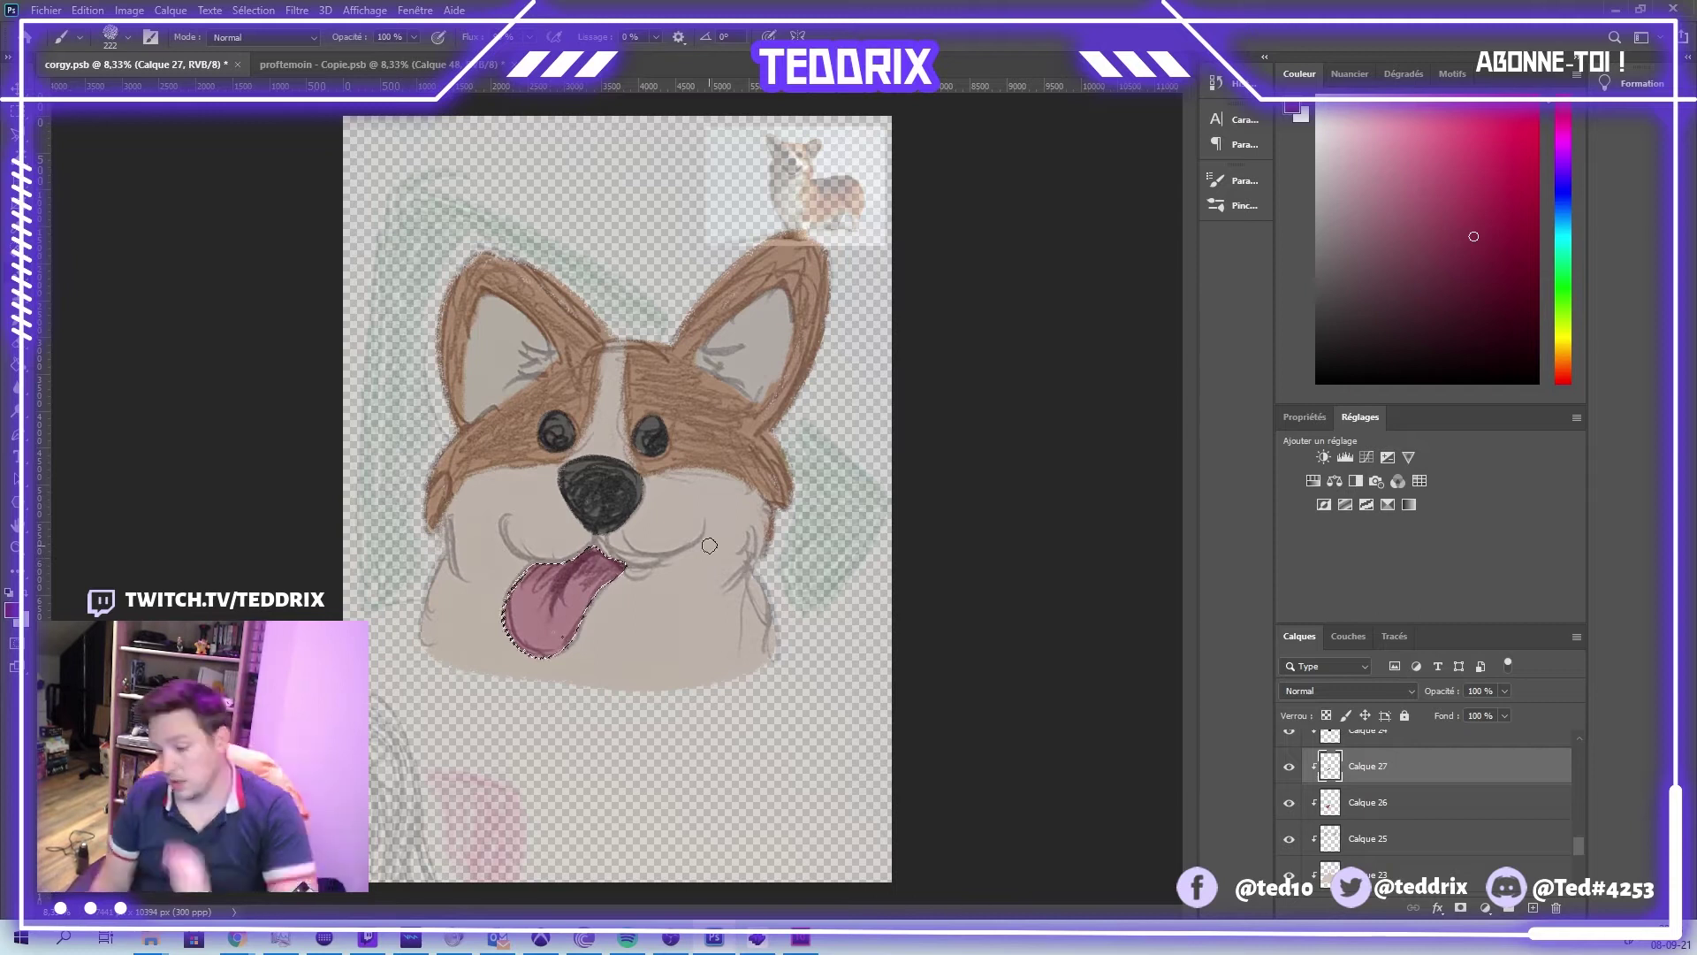
- Load the Calque 25 inner-ear shapes as a selection and paint muted reddish-brown shading in the inner part of both ears
left_click(1368, 838)
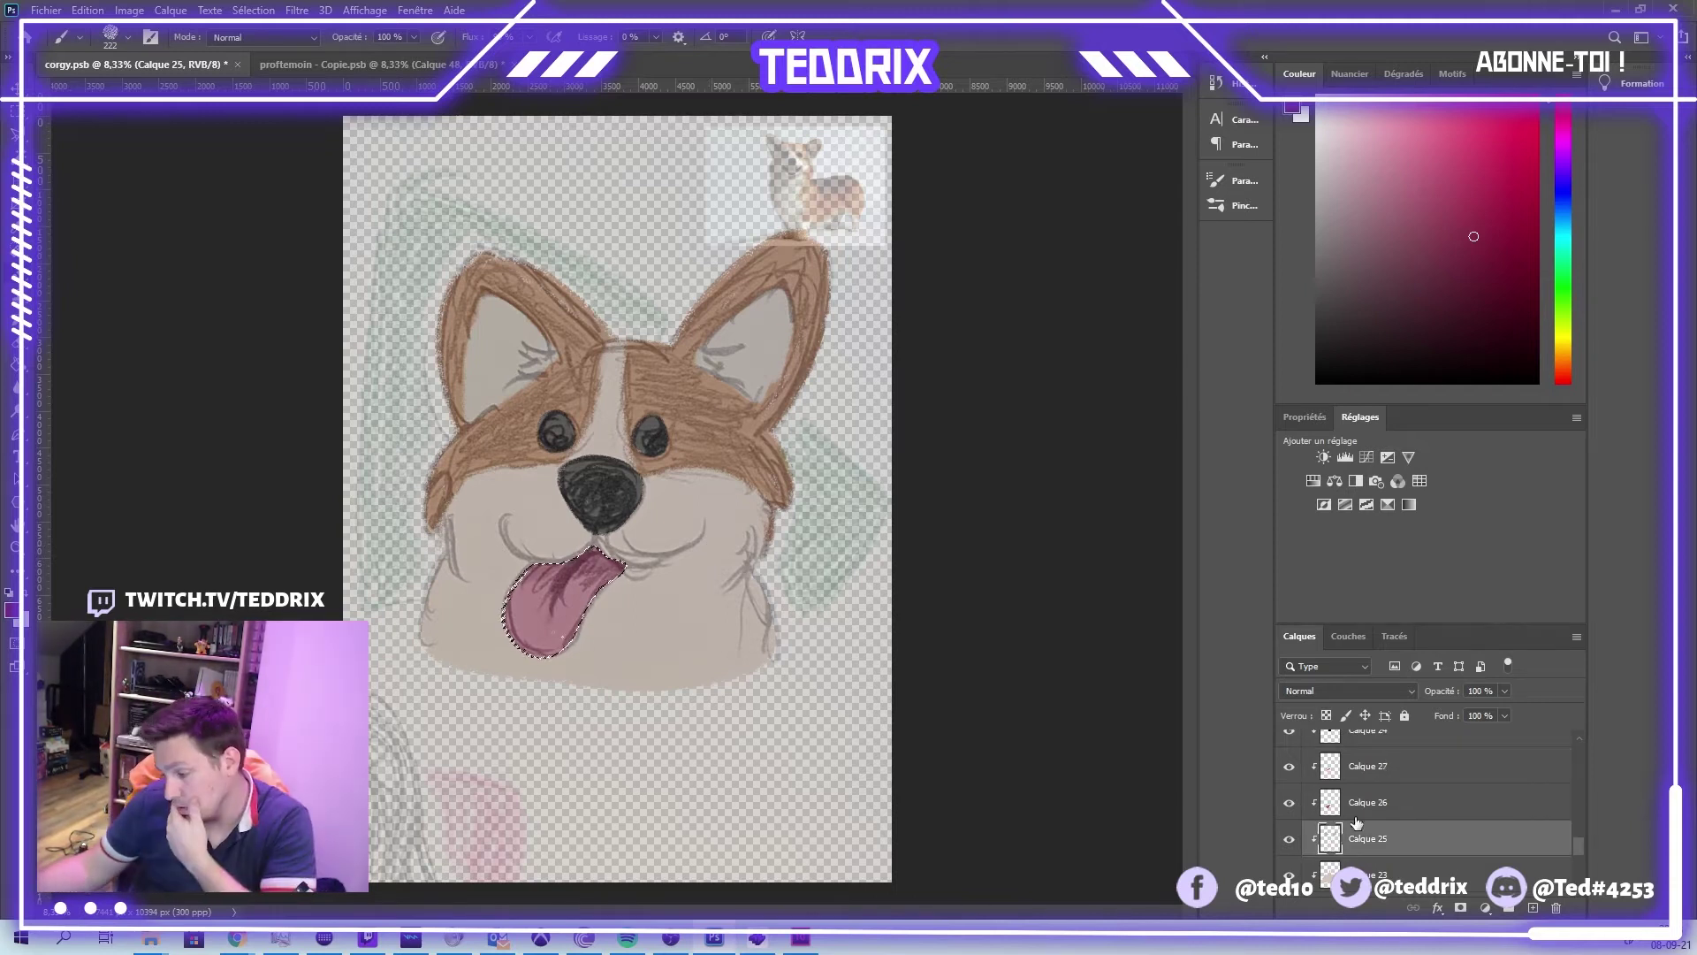
right_click(1330, 838)
left_click(1429, 538)
key("i")
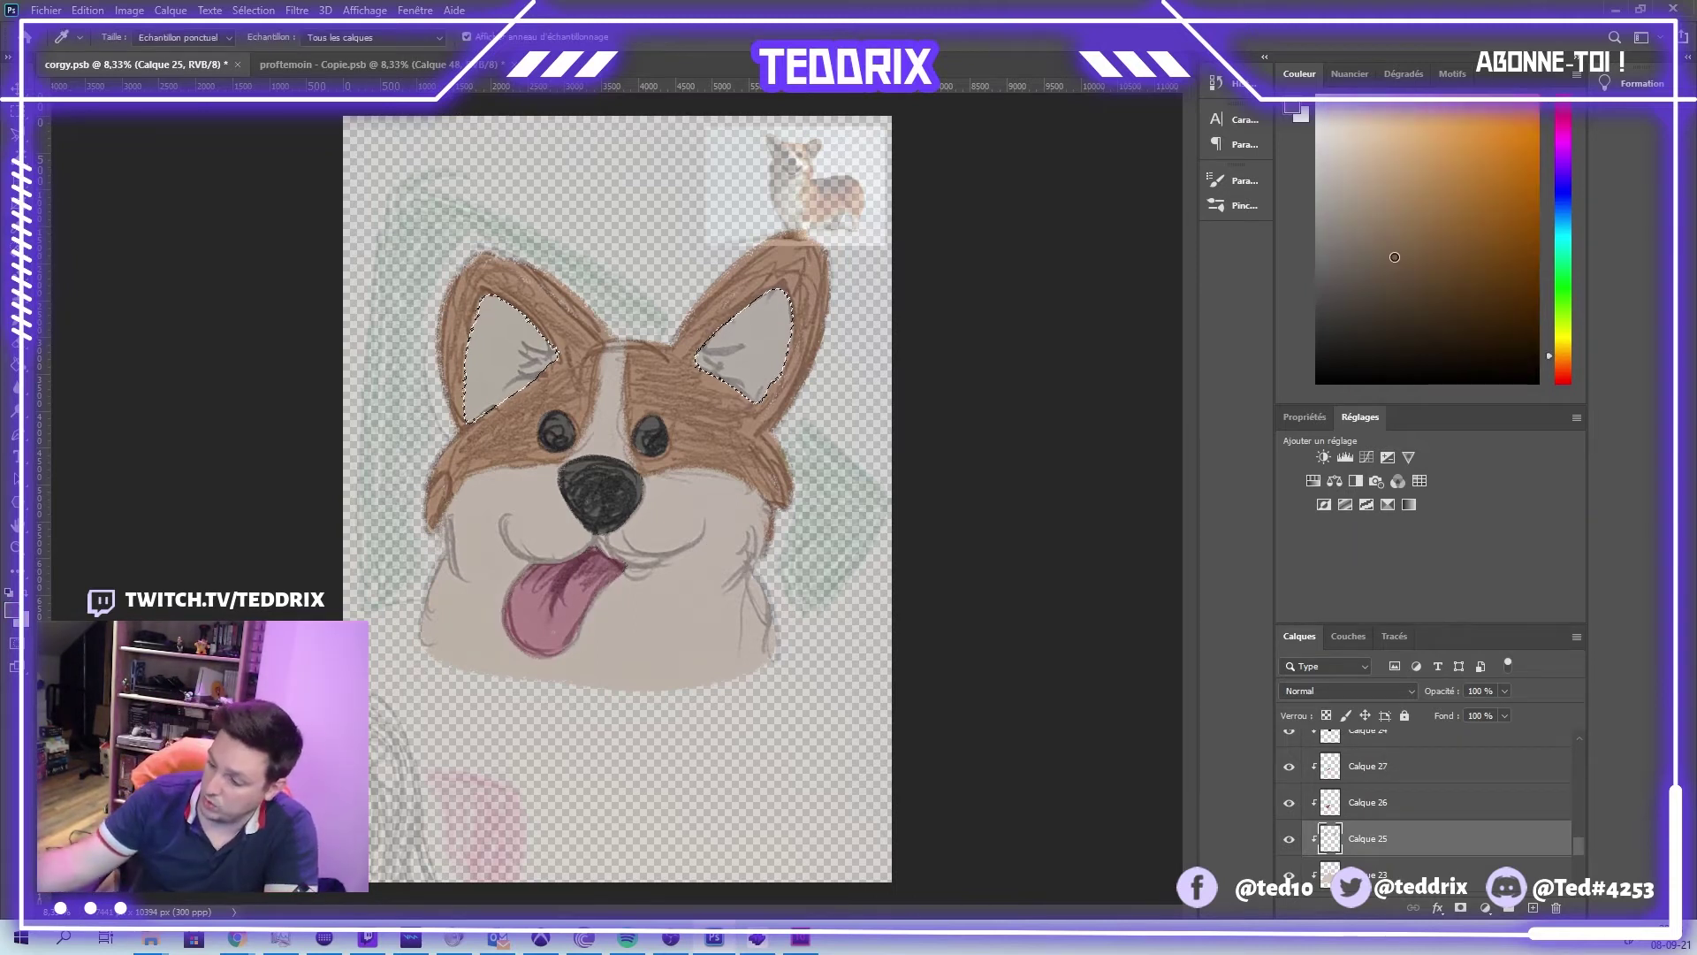
left_click(1396, 265)
key("b")
mouse_move(481, 393)
left_mouse_down()
mouse_move(530, 349)
mouse_move(522, 380)
left_mouse_up()
mouse_move(707, 362)
left_mouse_down()
mouse_move(751, 336)
mouse_move(733, 354)
left_mouse_up()
left_click_drag(543, 320, 495, 389)
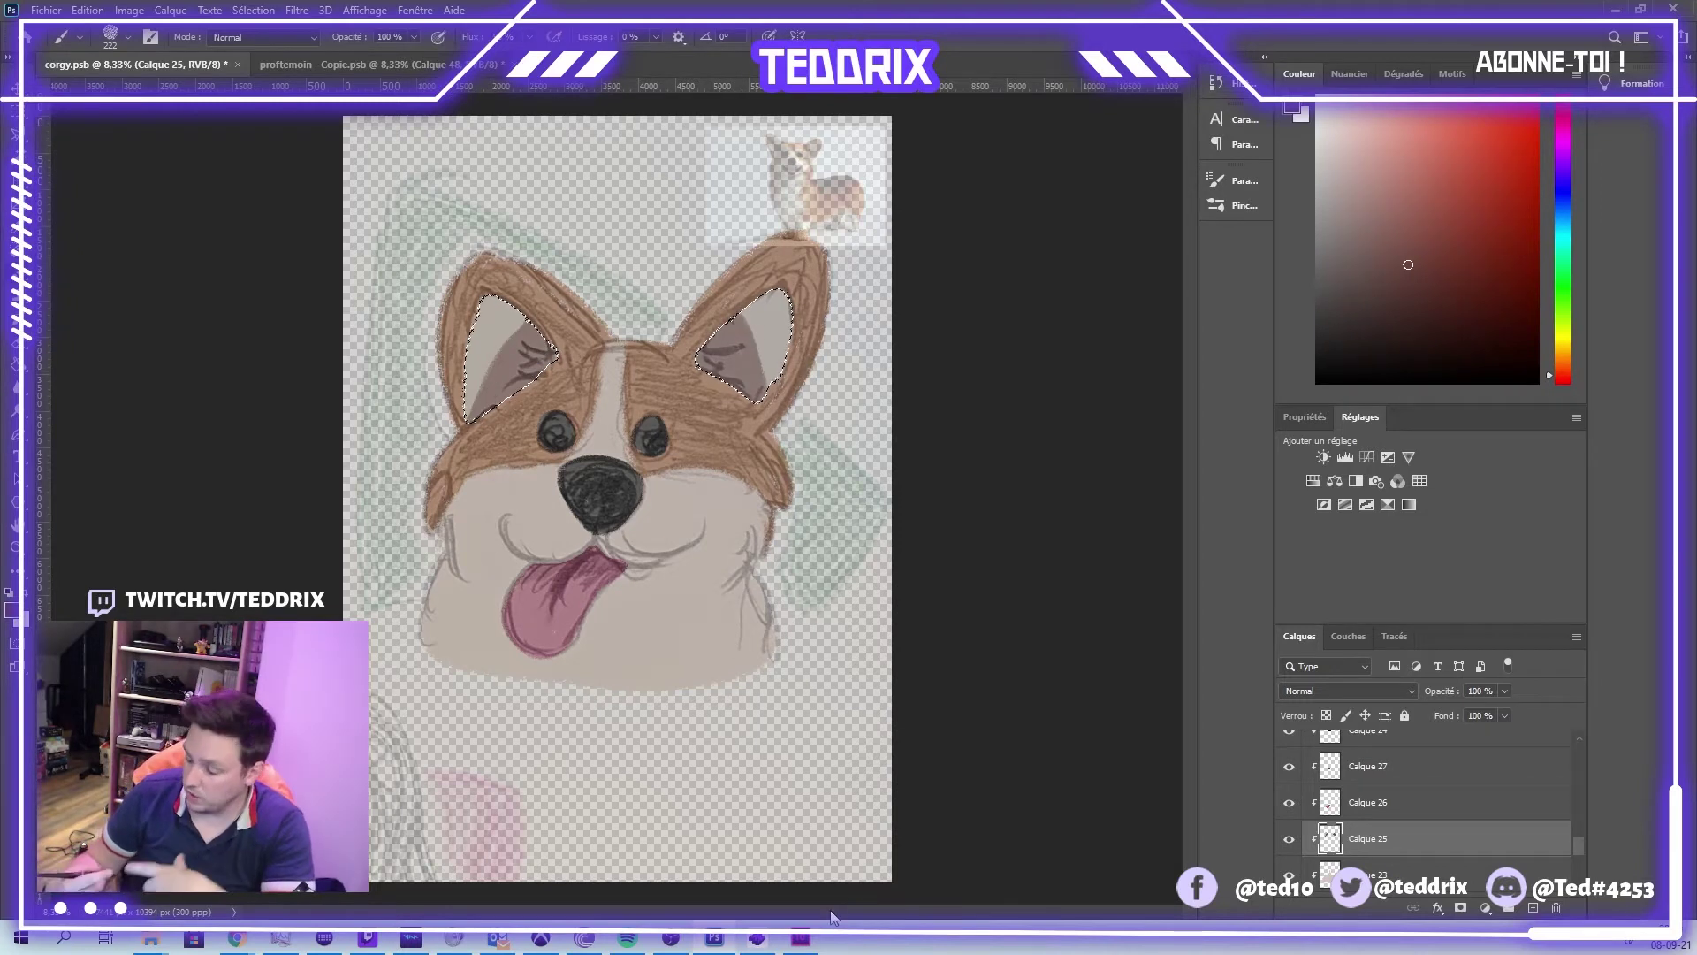
- Clear the selection, add a clipped layer below the nose-and-eyes layer, and paint brownish mouth lines and cheek fur marks following the sketch
scroll(1431, 795, "up", 2)
left_click(1414, 819)
left_click(1532, 908)
key("ctrl+d")
key("m")
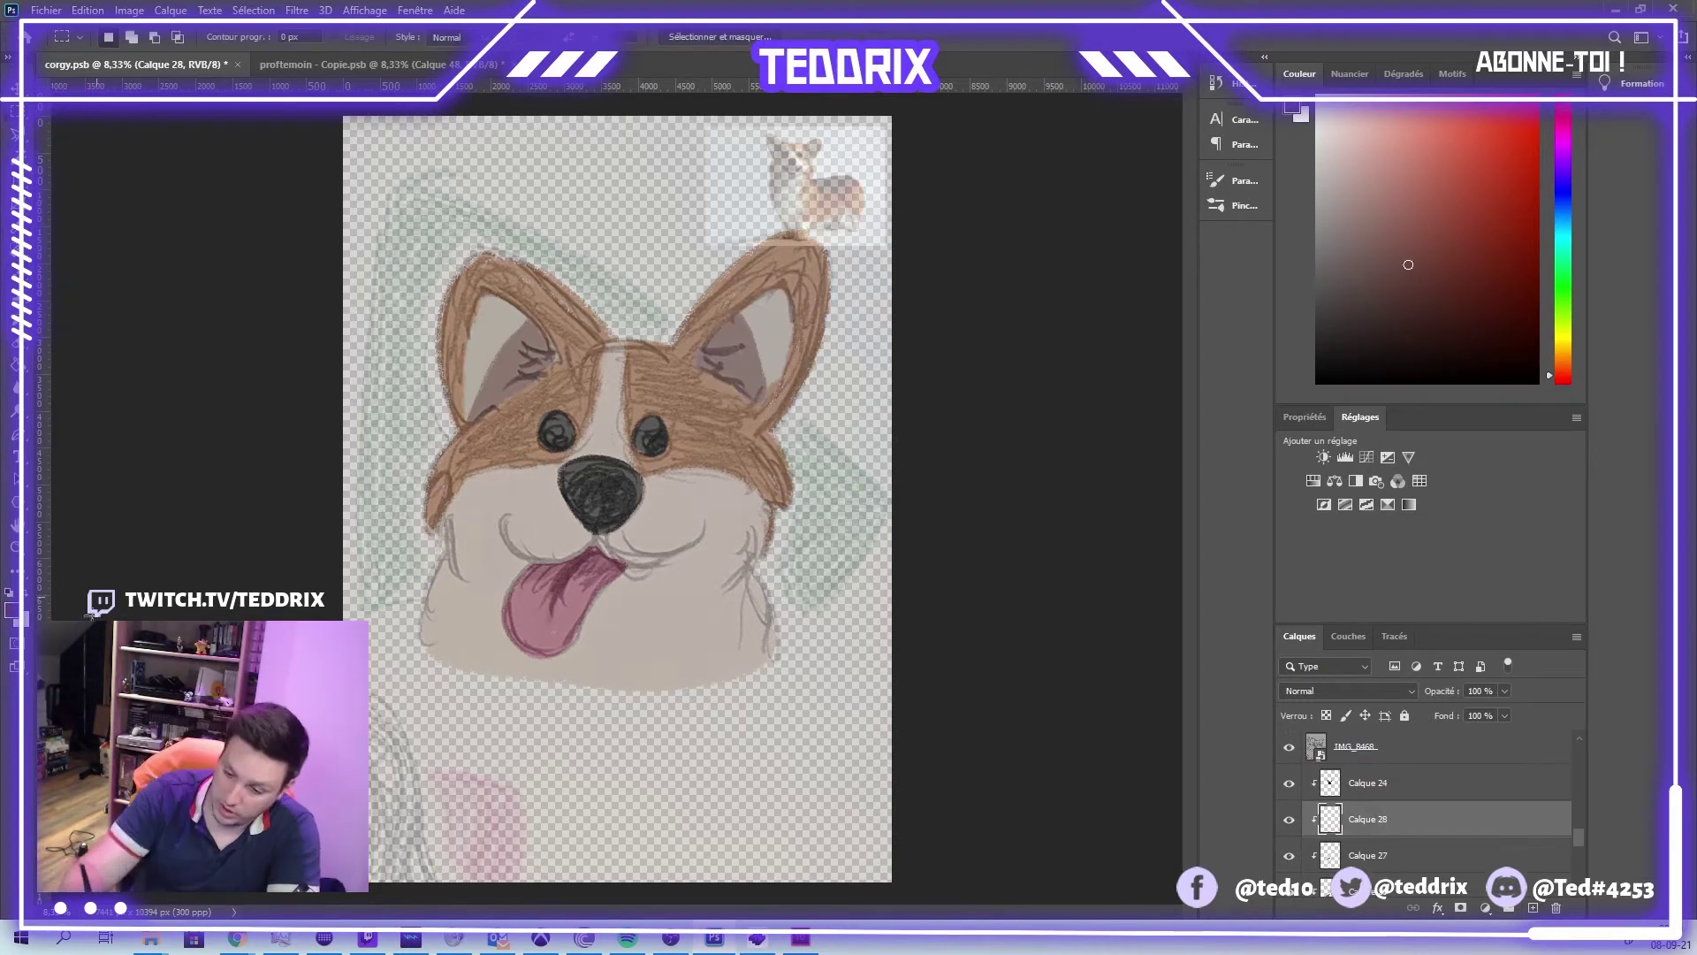
key("i")
left_click(593, 541)
key("b")
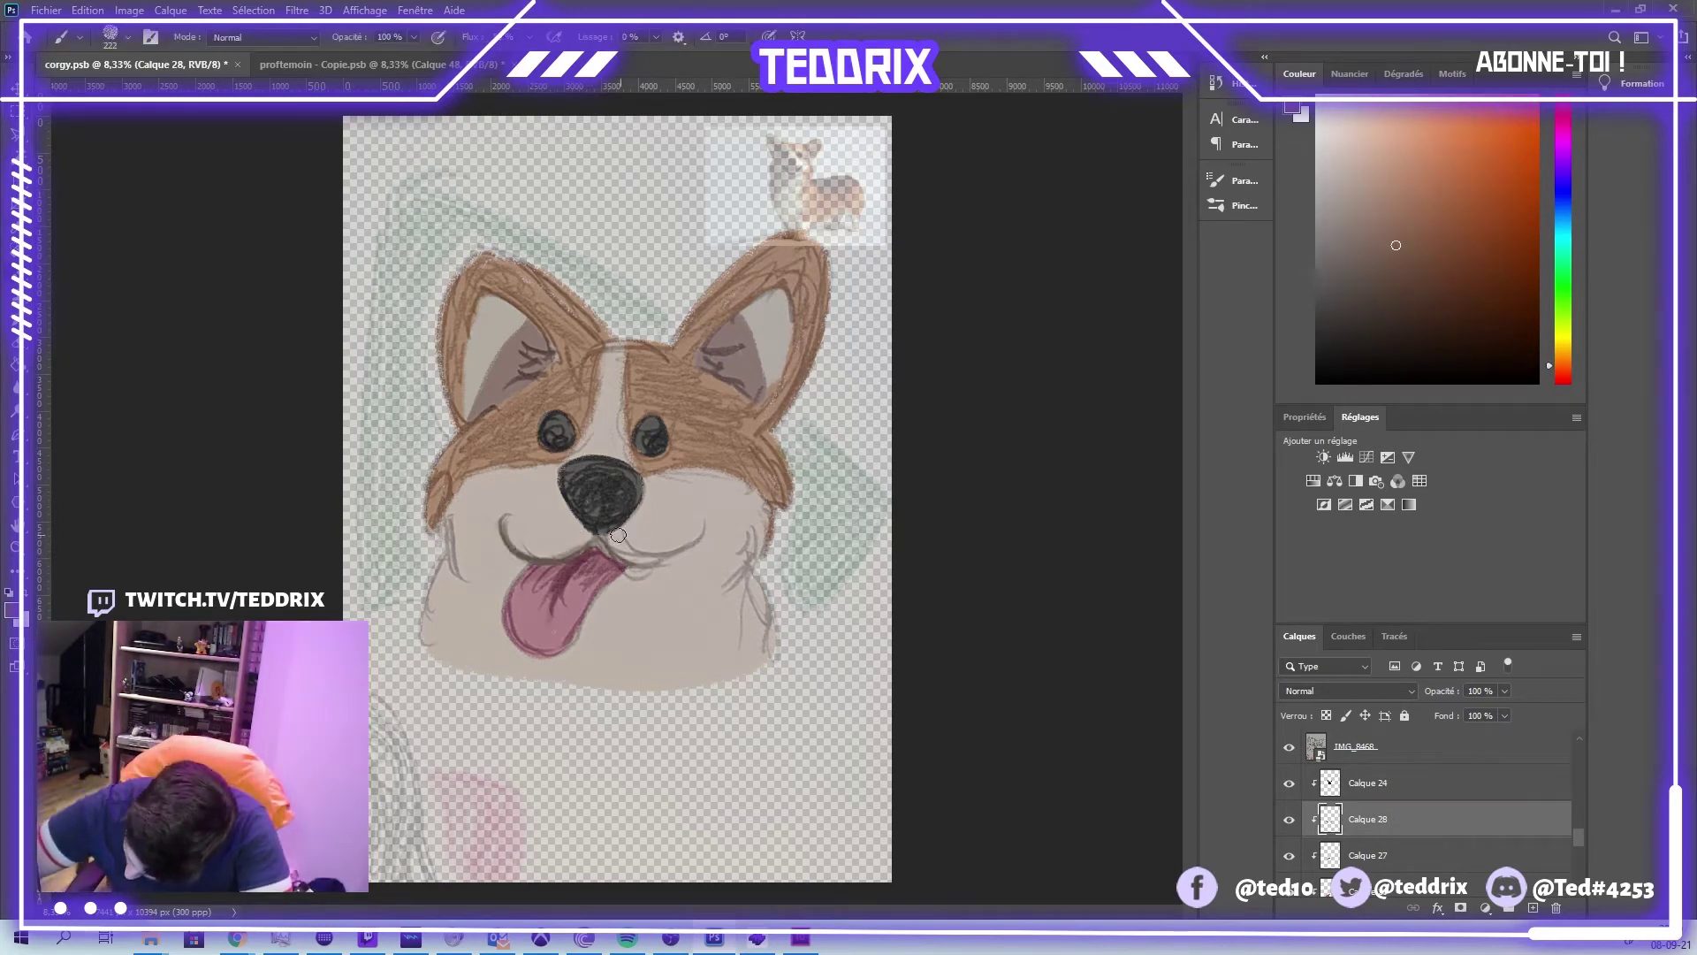
mouse_move(618, 535)
left_mouse_down()
mouse_move(672, 556)
mouse_move(707, 536)
left_mouse_up()
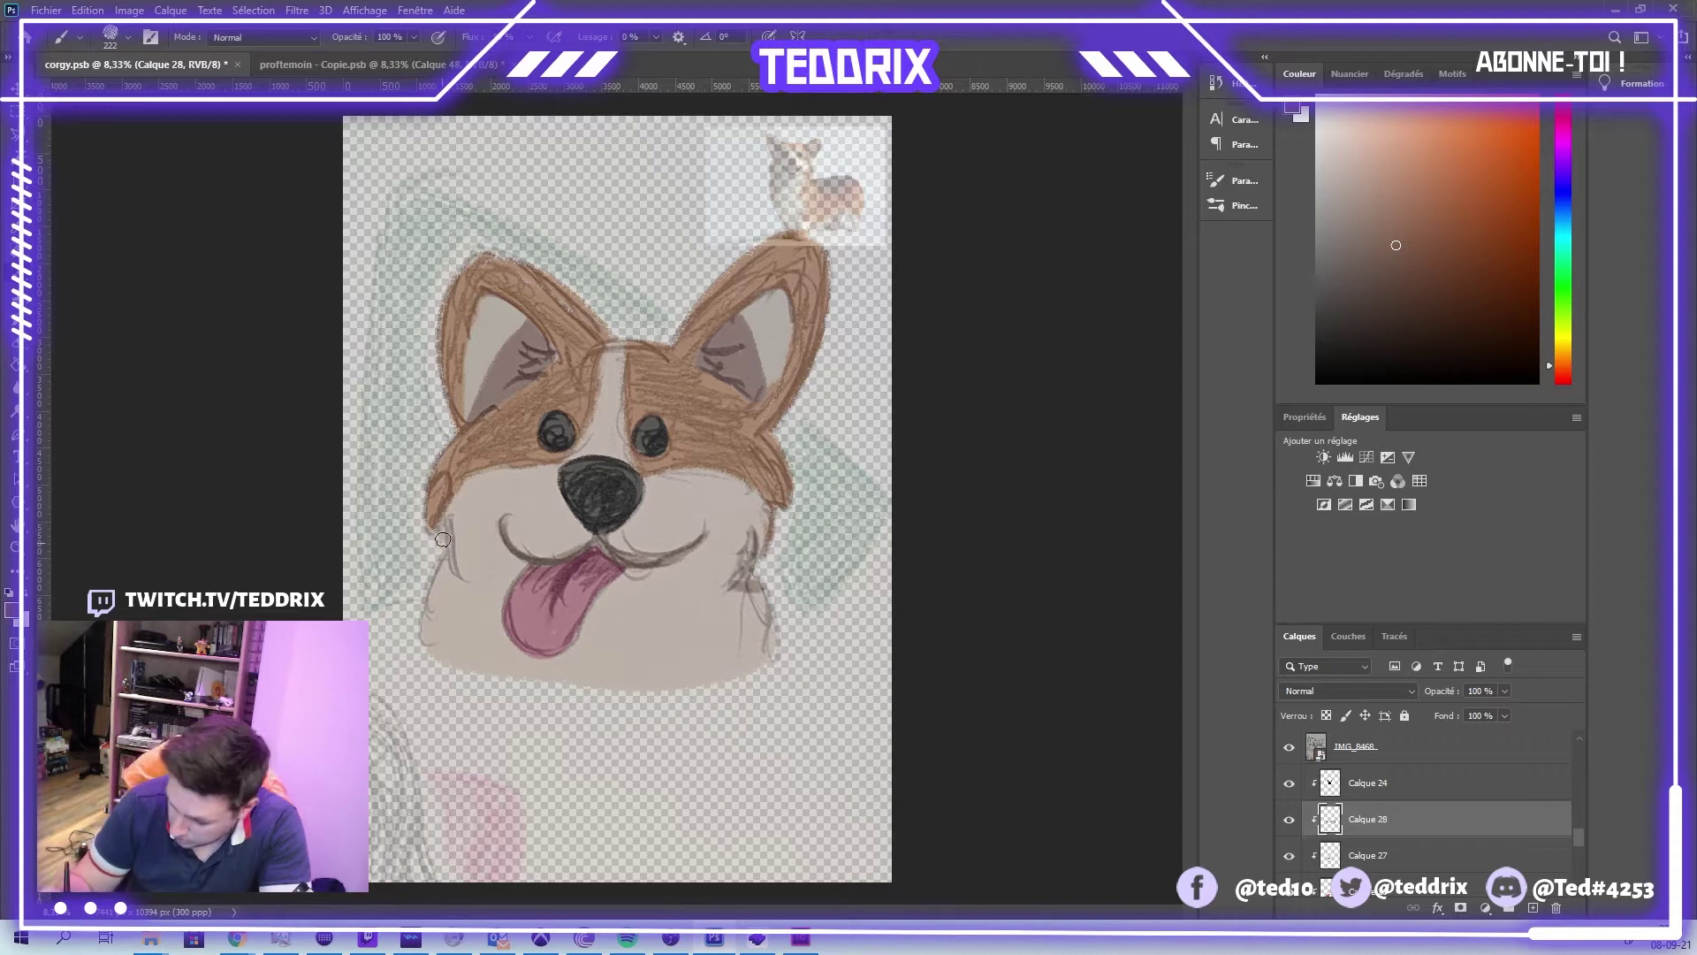
mouse_move(443, 540)
left_mouse_down()
mouse_move(435, 583)
mouse_move(467, 530)
left_mouse_up()
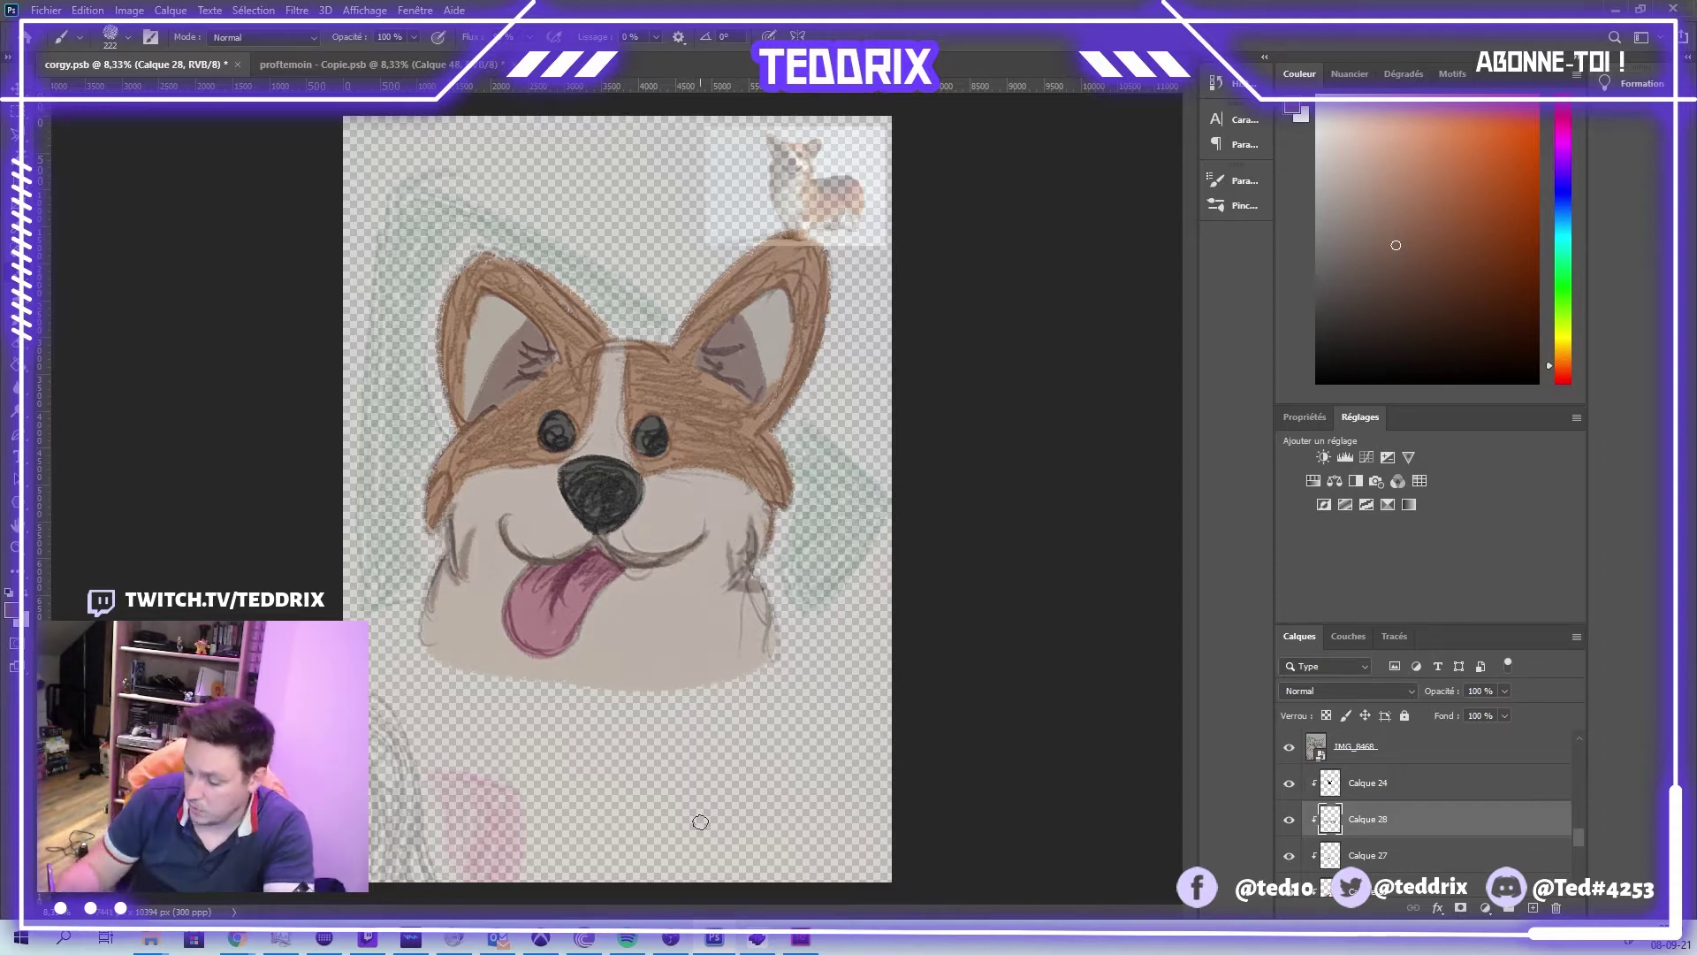